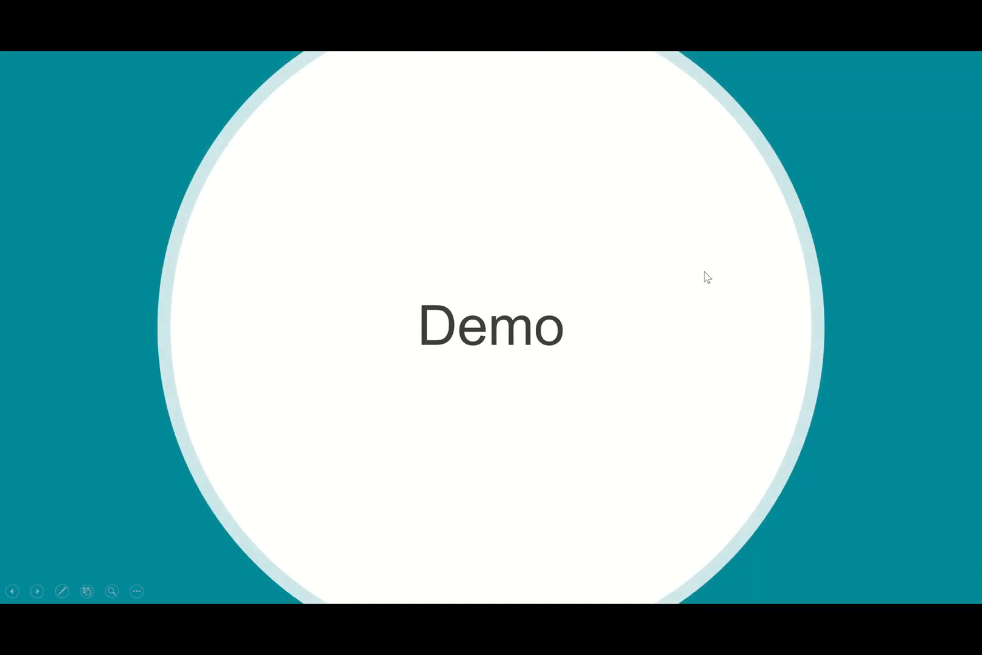
# Exit the slide show and return to editing the deck at slide 10, 'Demo'
pyautogui.press('Escape')
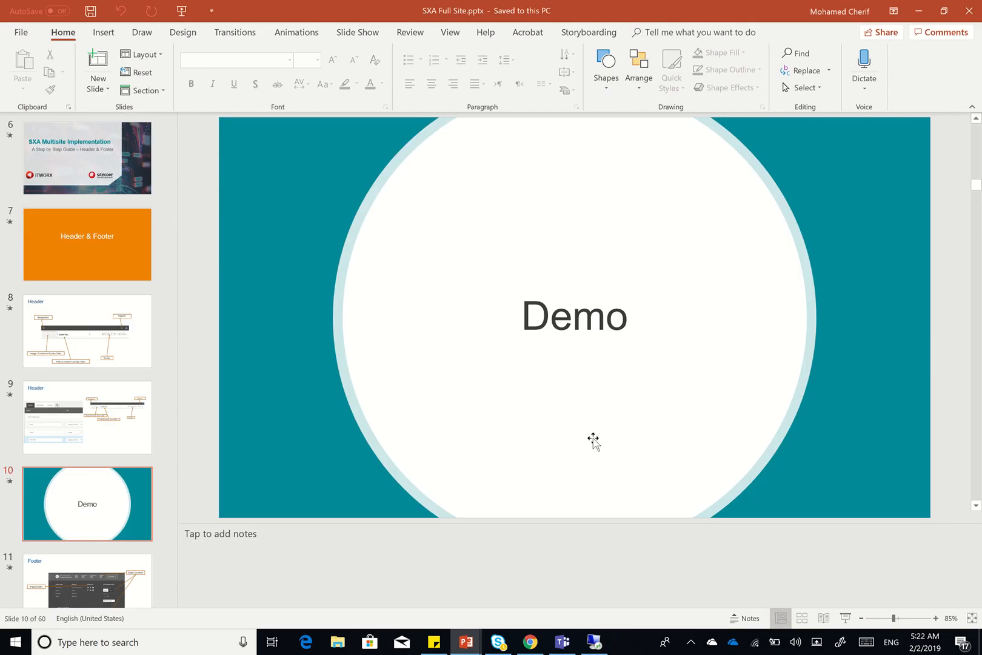
# Load demoenv.sc/sitecore in a new Chrome tab and sign in to the Launchpad
pyautogui.click(530, 642)
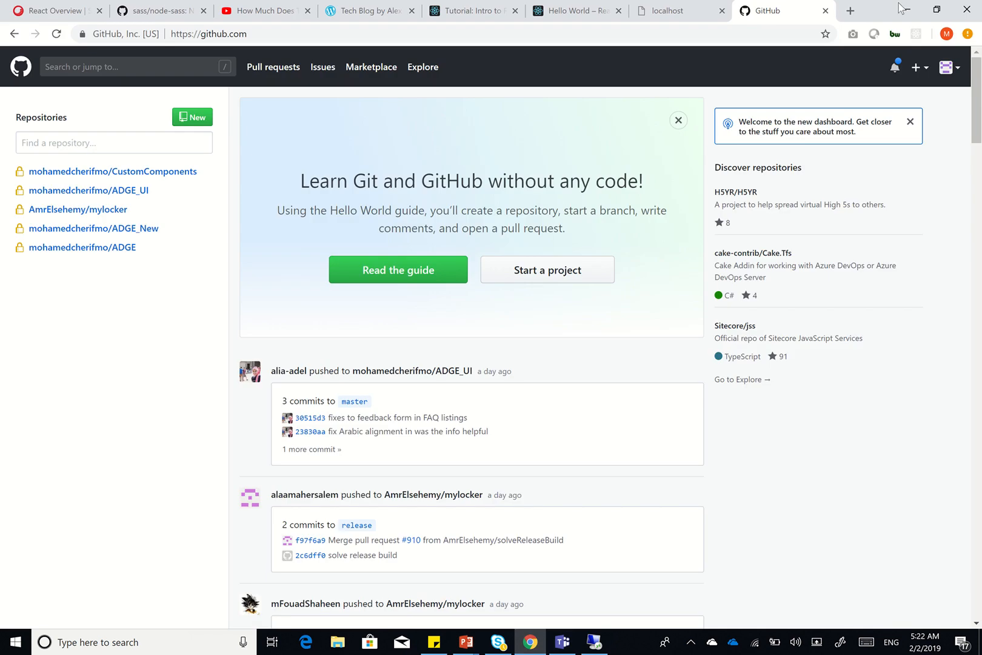
pyautogui.click(851, 10)
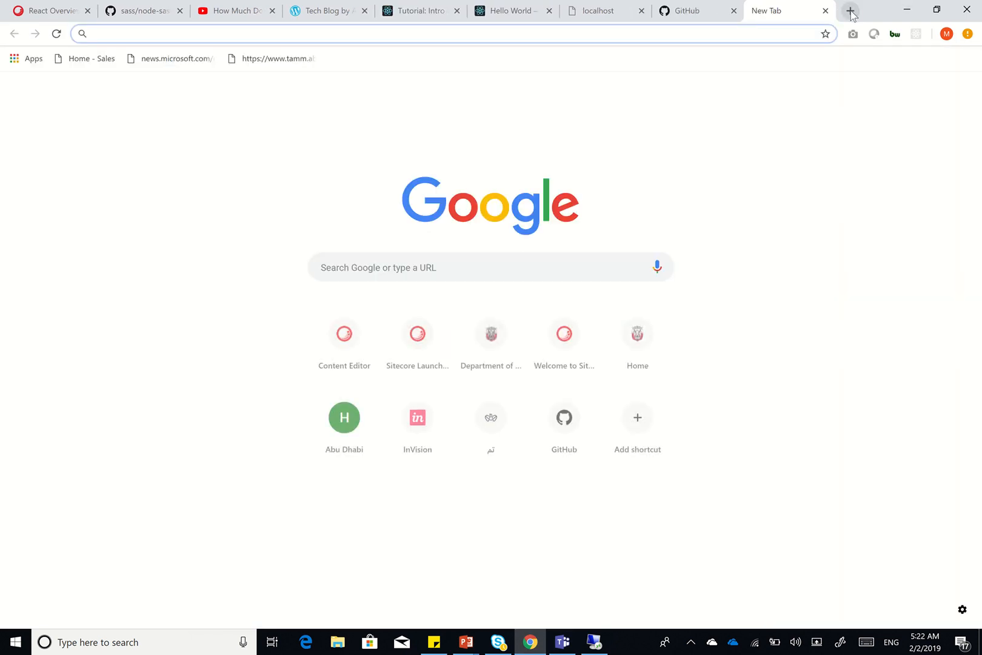
pyautogui.write('de')
pyautogui.press('BackSpace')
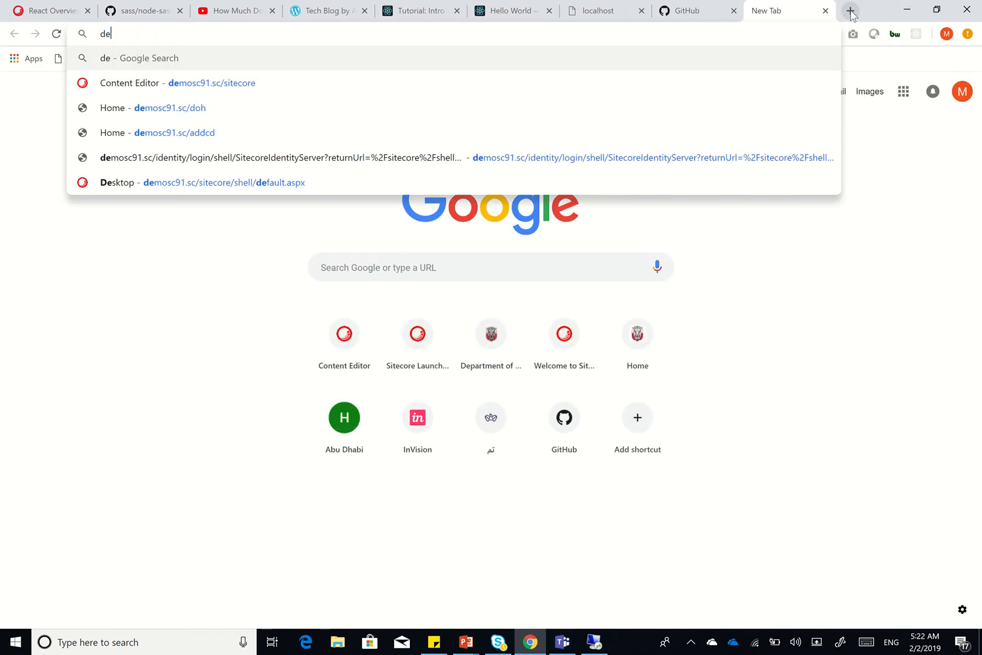
pyautogui.press('BackSpace')
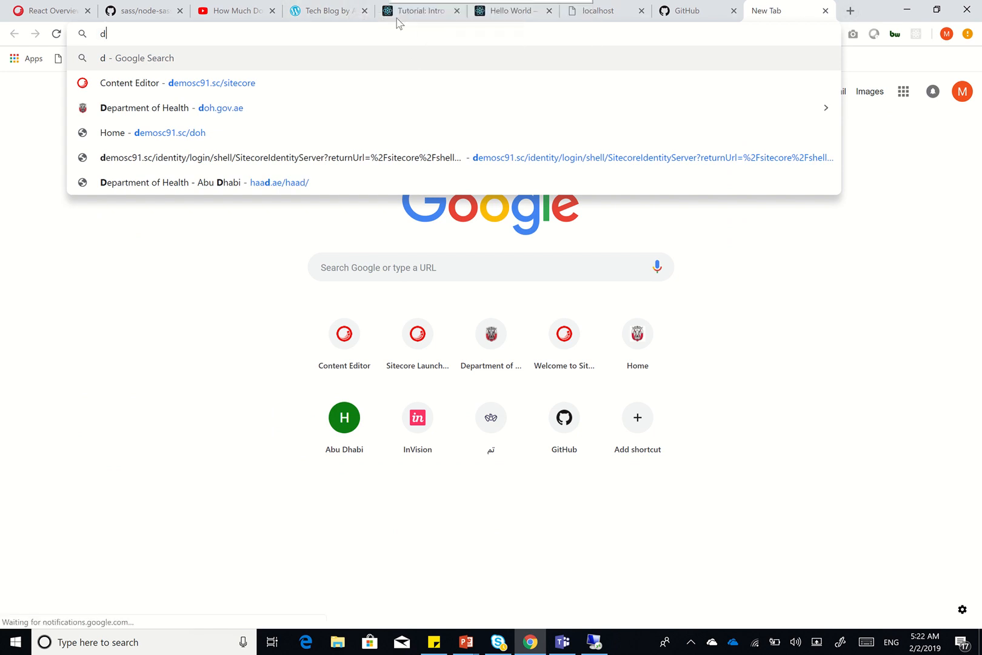
pyautogui.click(400, 41)
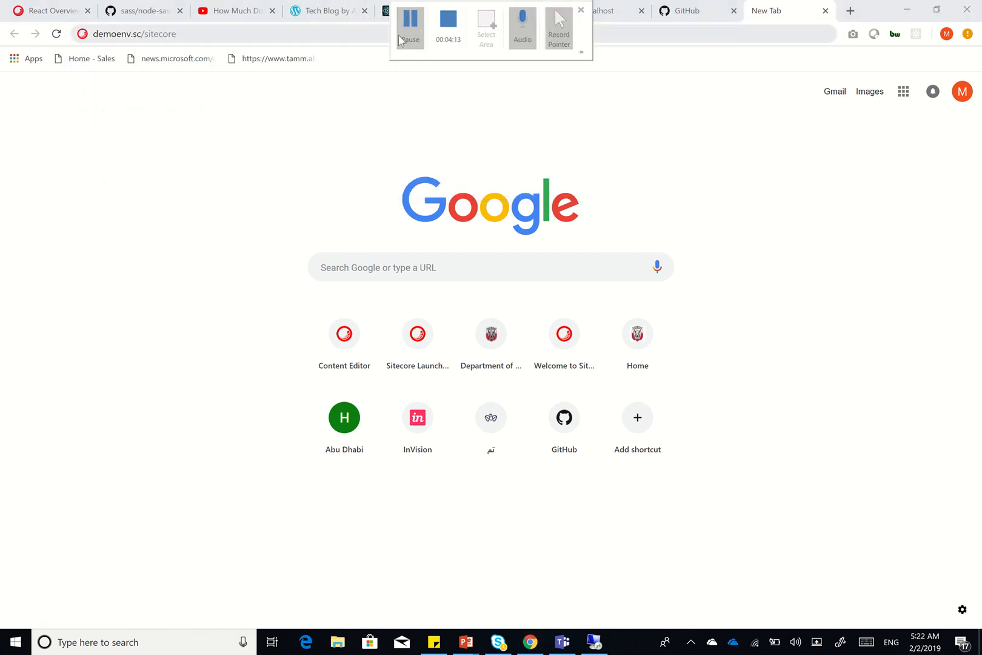
pyautogui.click(340, 33)
pyautogui.press('Return')
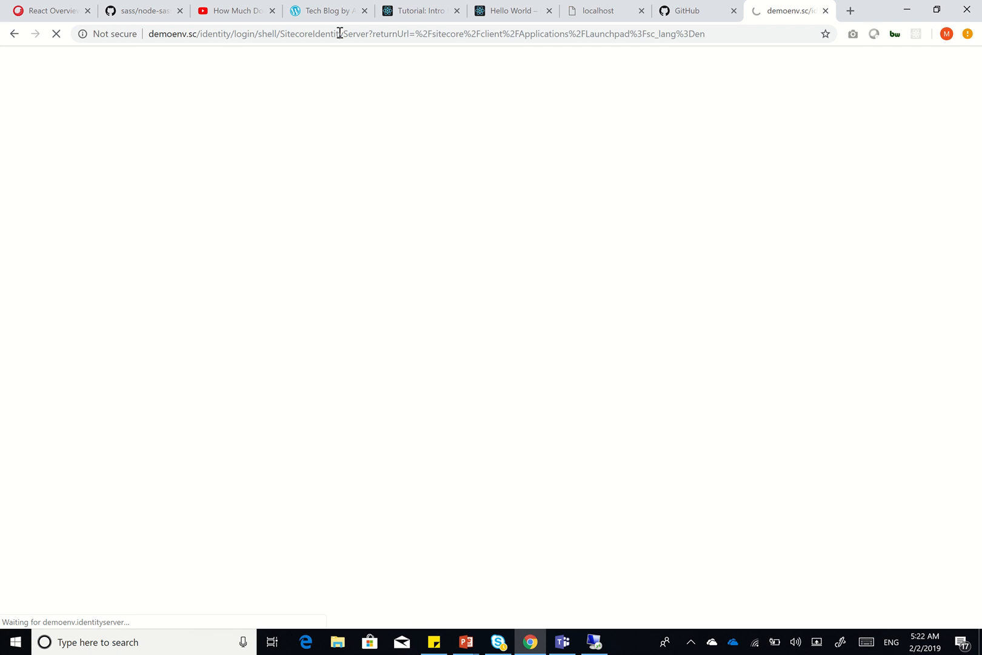
pyautogui.click(410, 32)
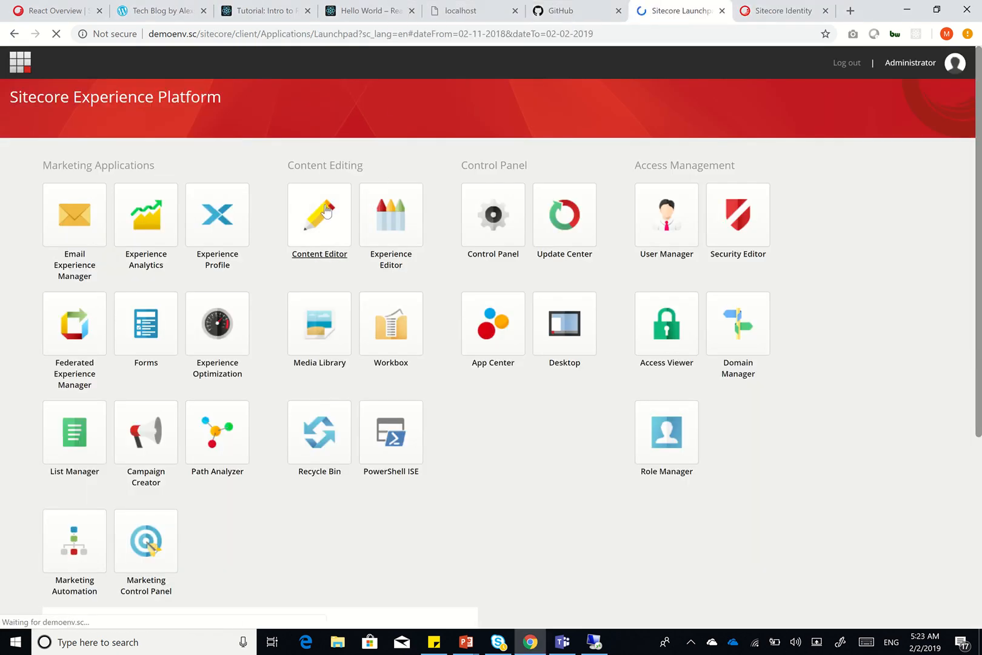
# Review Header slides 9 and 8 of SXA Full Site, then minimize PowerPoint
pyautogui.click(466, 642)
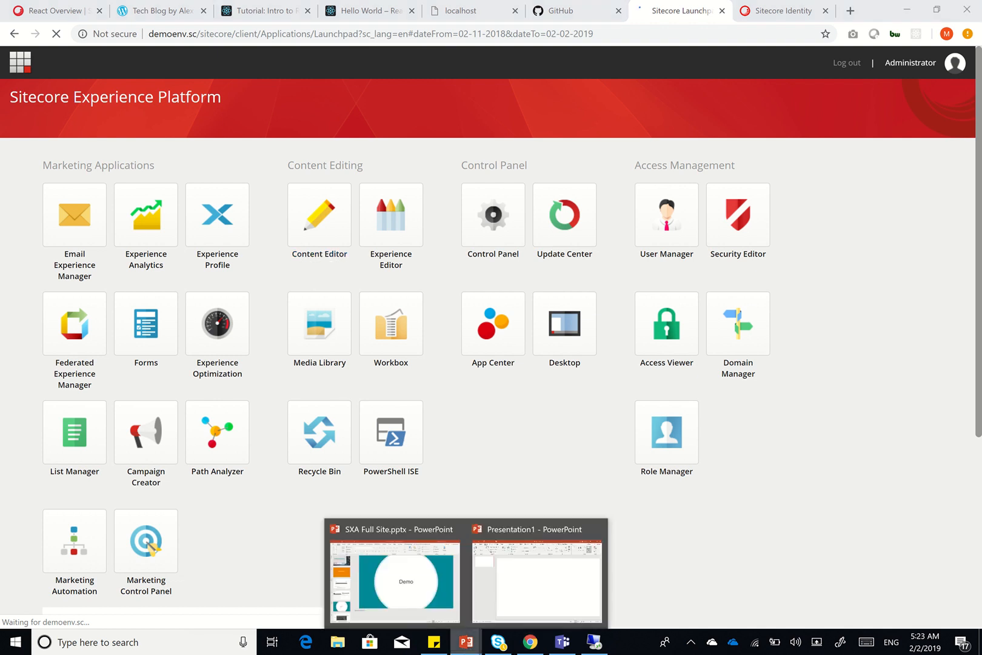
pyautogui.click(394, 575)
pyautogui.click(84, 429)
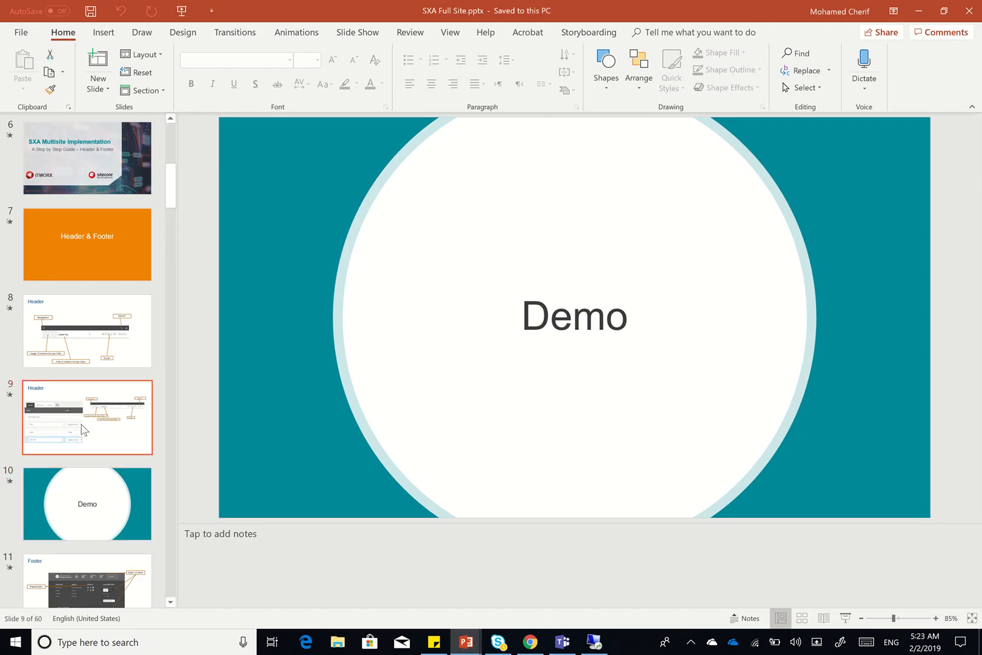
pyautogui.press('Up')
pyautogui.press('Down')
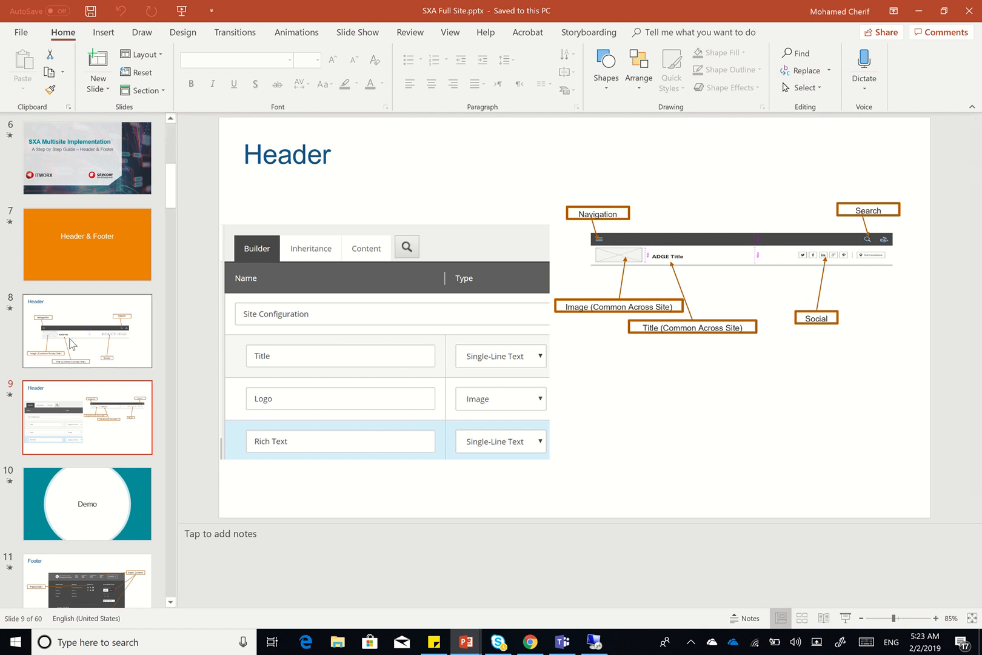
pyautogui.click(71, 343)
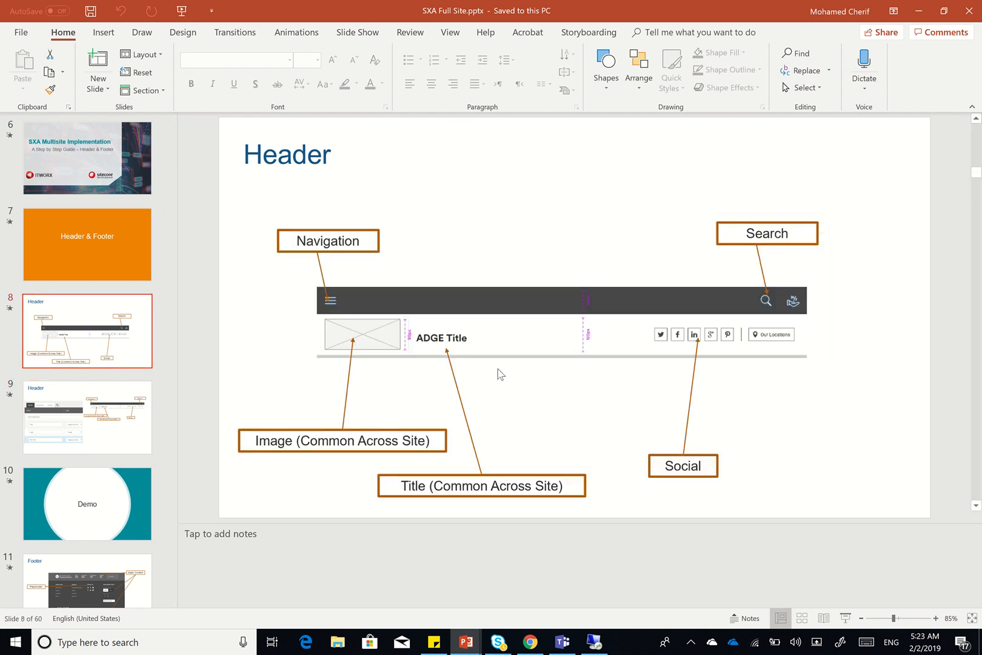
pyautogui.click(913, 20)
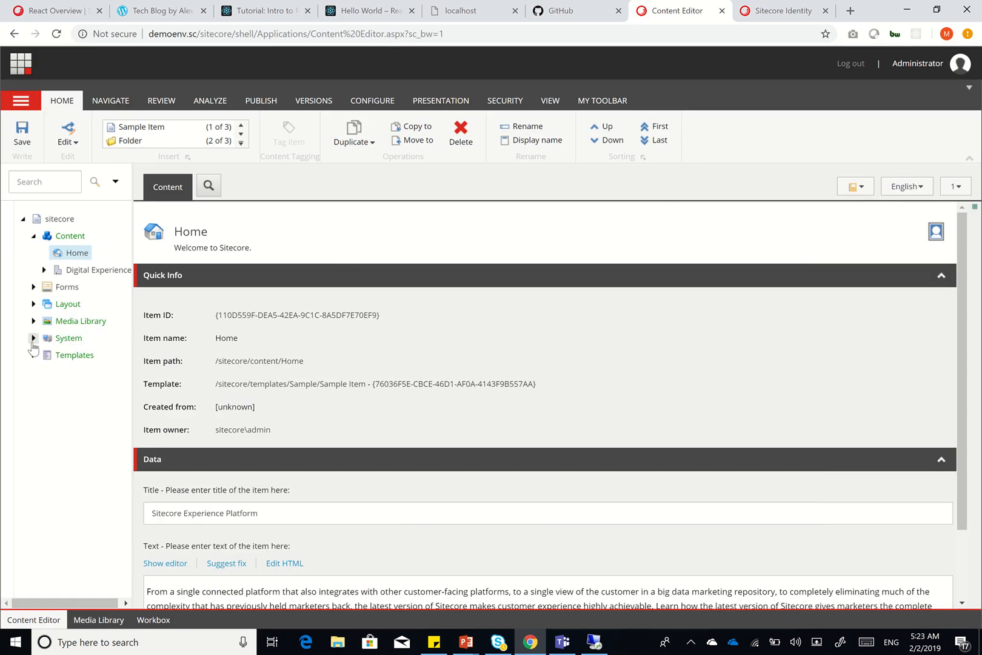
# Widen the content tree and expand System > Settings > Feature
pyautogui.click(33, 339)
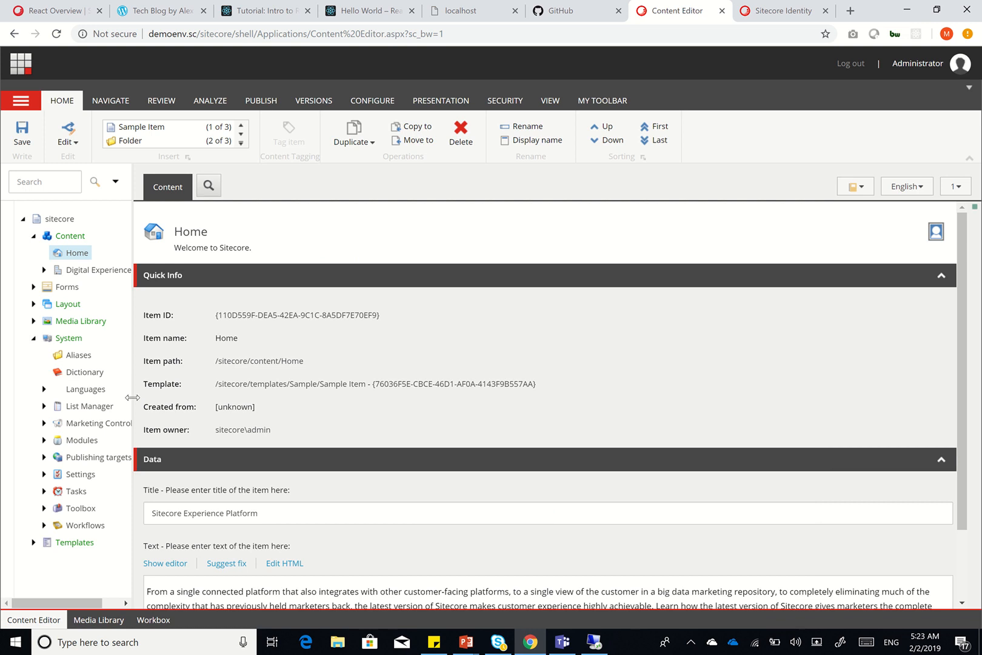
pyautogui.moveTo(132, 397); pyautogui.dragTo(251, 397)
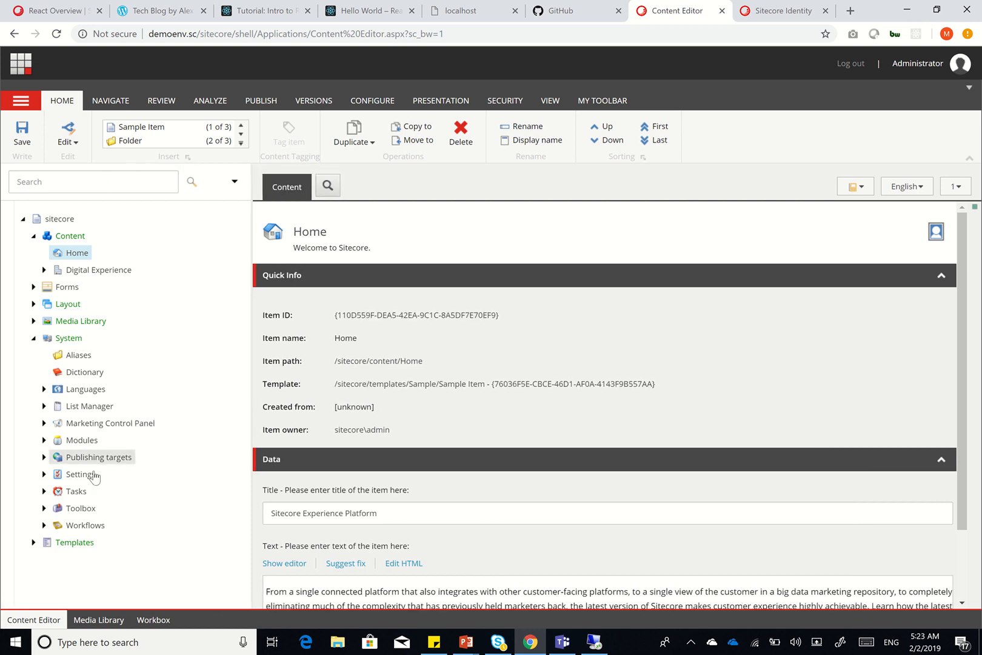
pyautogui.click(44, 474)
pyautogui.scroll(-3, 132, 473)
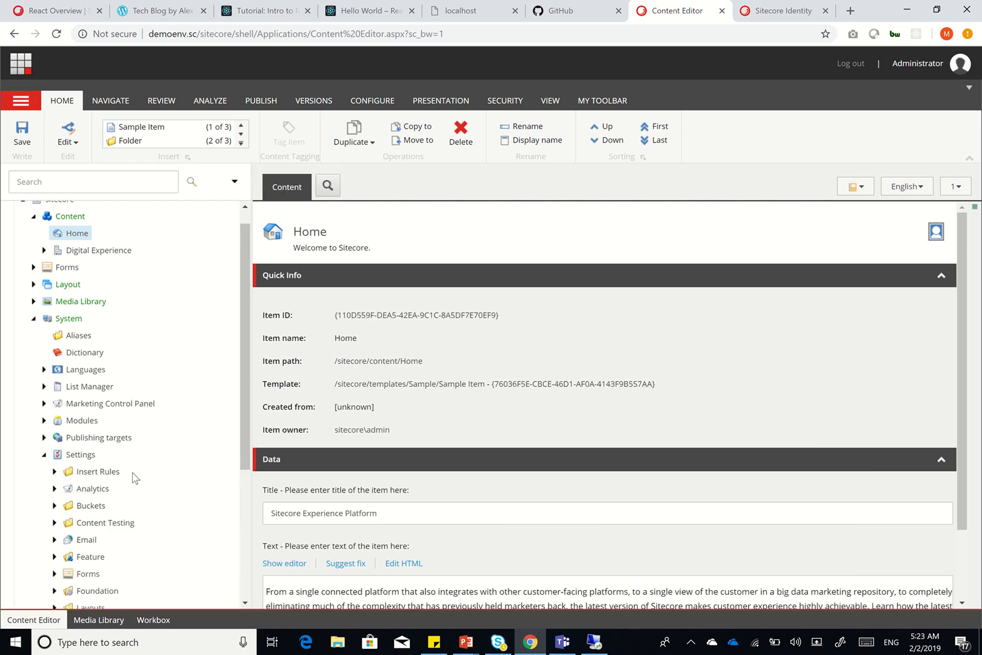
pyautogui.scroll(-2, 133, 473)
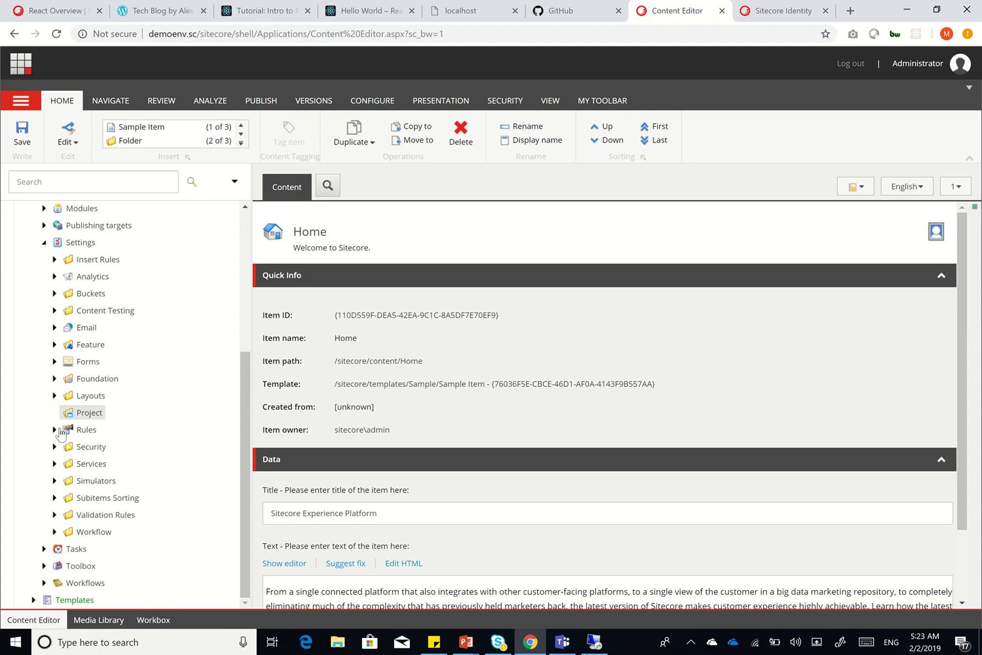
pyautogui.click(55, 344)
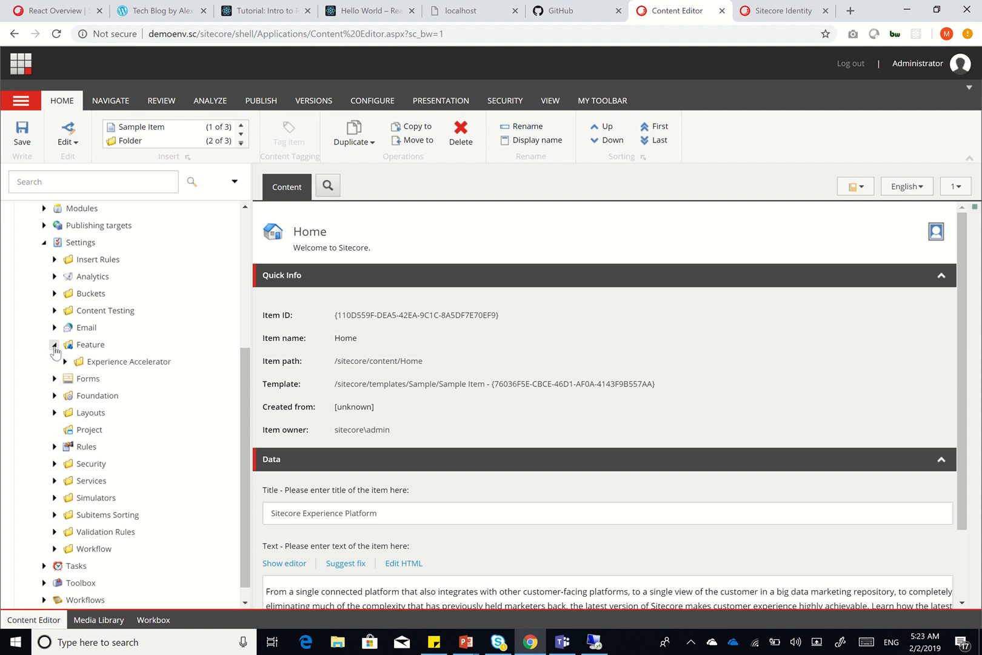
# Insert a folder named 'DXP Page Layouts' under Feature
pyautogui.rightClick(95, 351)
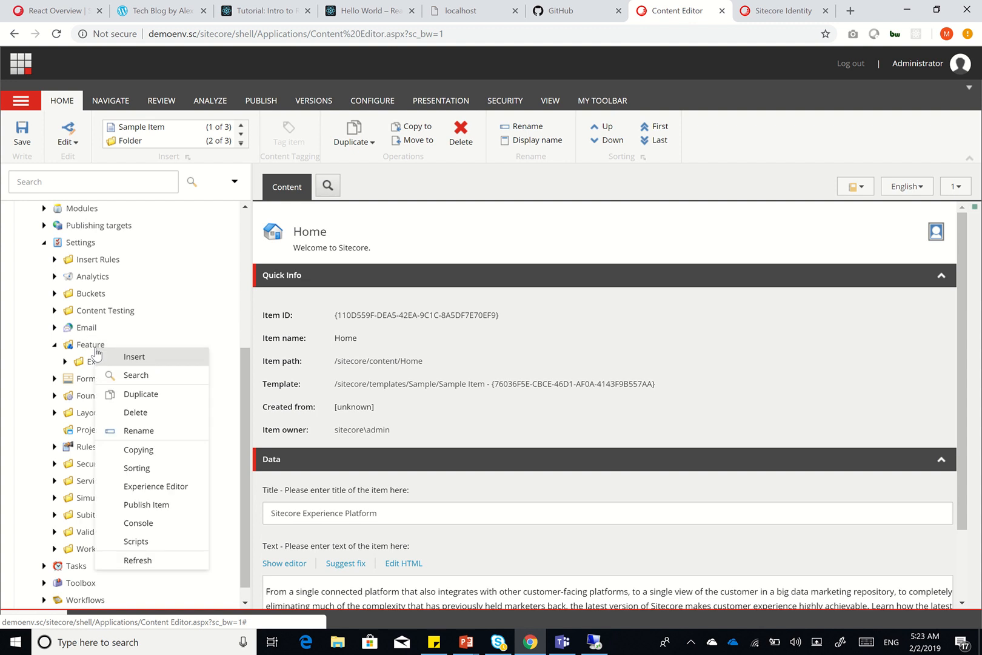
pyautogui.moveTo(143, 365)
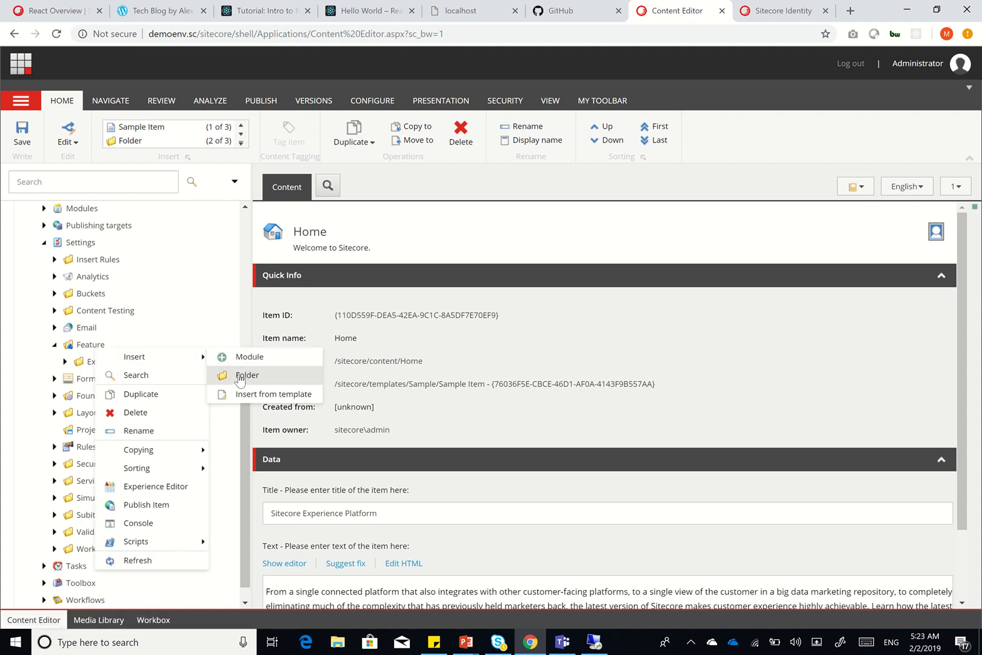
pyautogui.click(241, 375)
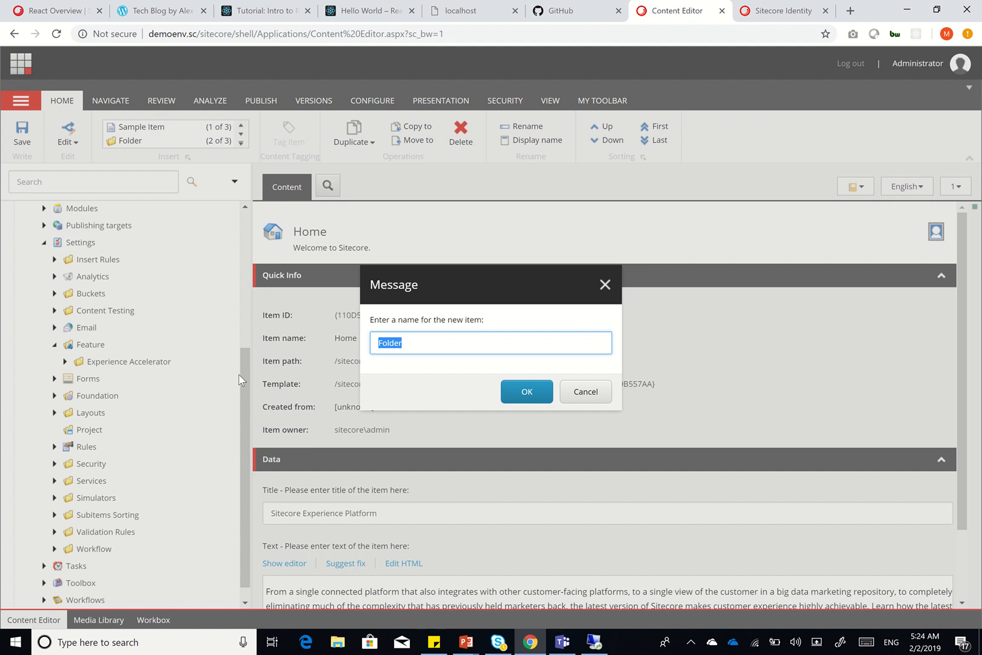
pyautogui.write('DXP Page Layouts')
pyautogui.click(525, 394)
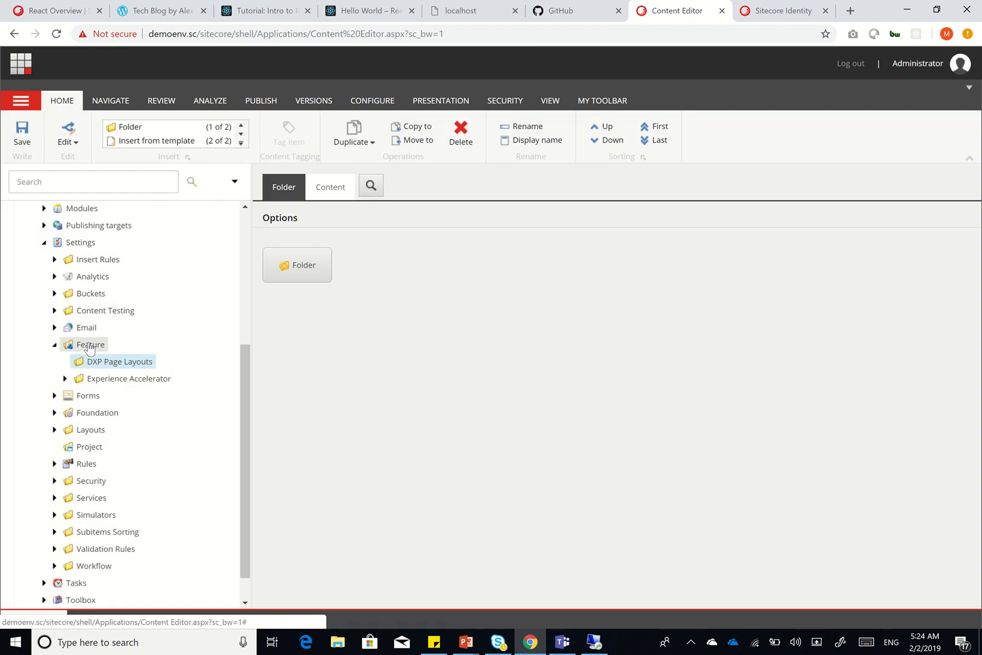
# Start creating a new SXA module from the DXP Page Layouts folder
pyautogui.rightClick(89, 347)
pyautogui.moveTo(182, 351)
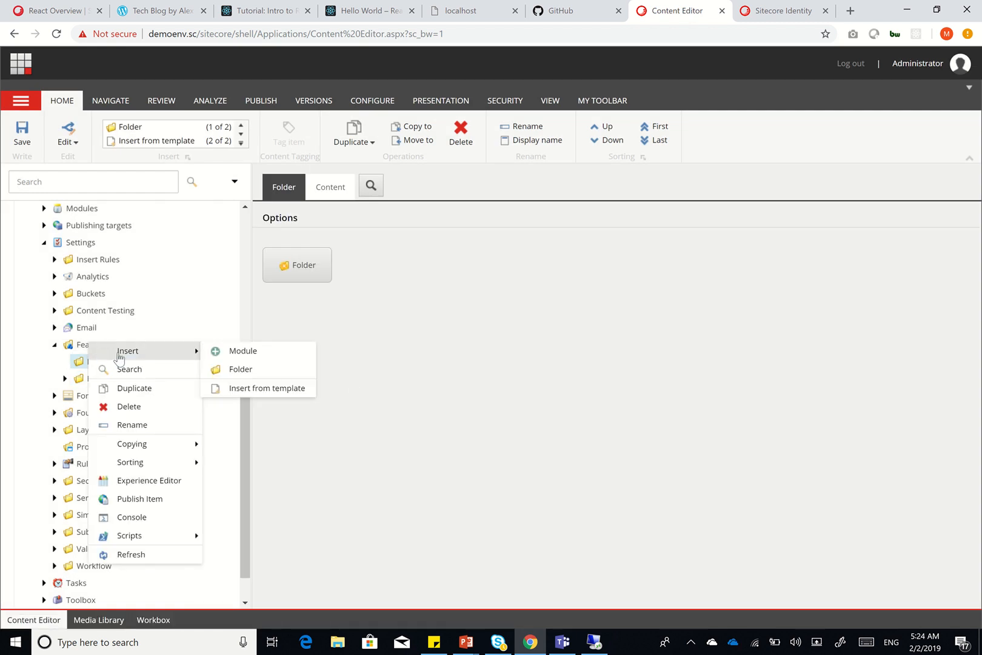
pyautogui.click(242, 369)
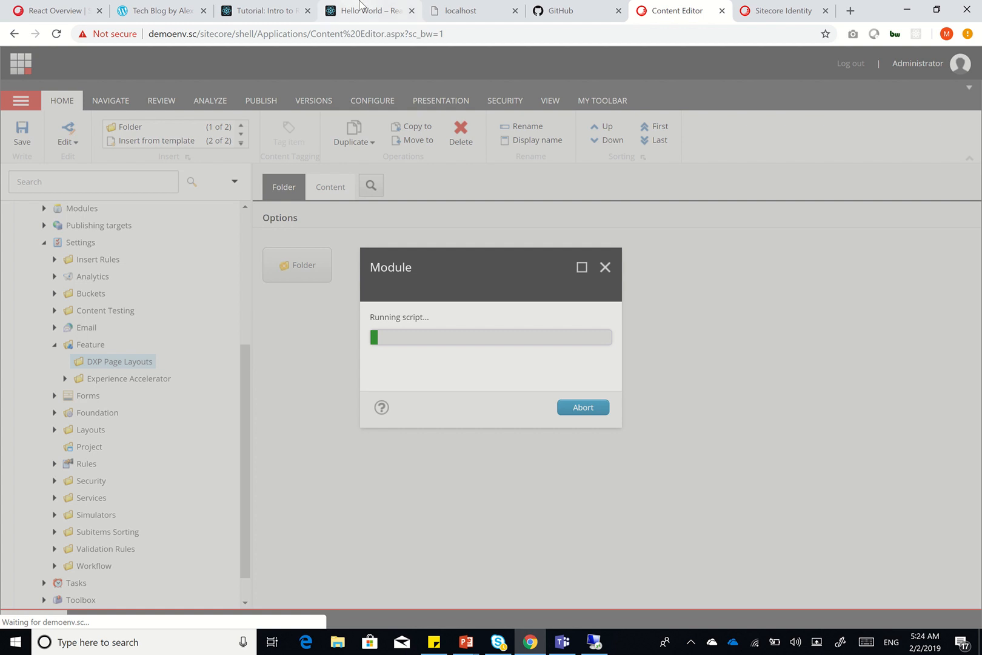
pyautogui.moveTo(357, 6)
pyautogui.click(412, 21)
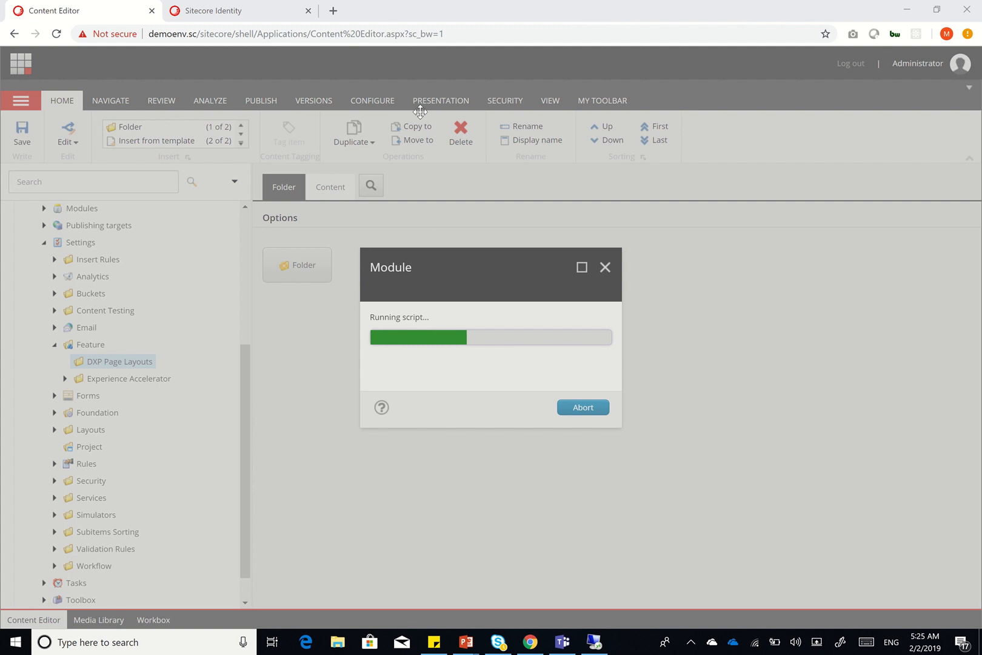
pyautogui.moveTo(419, 5)
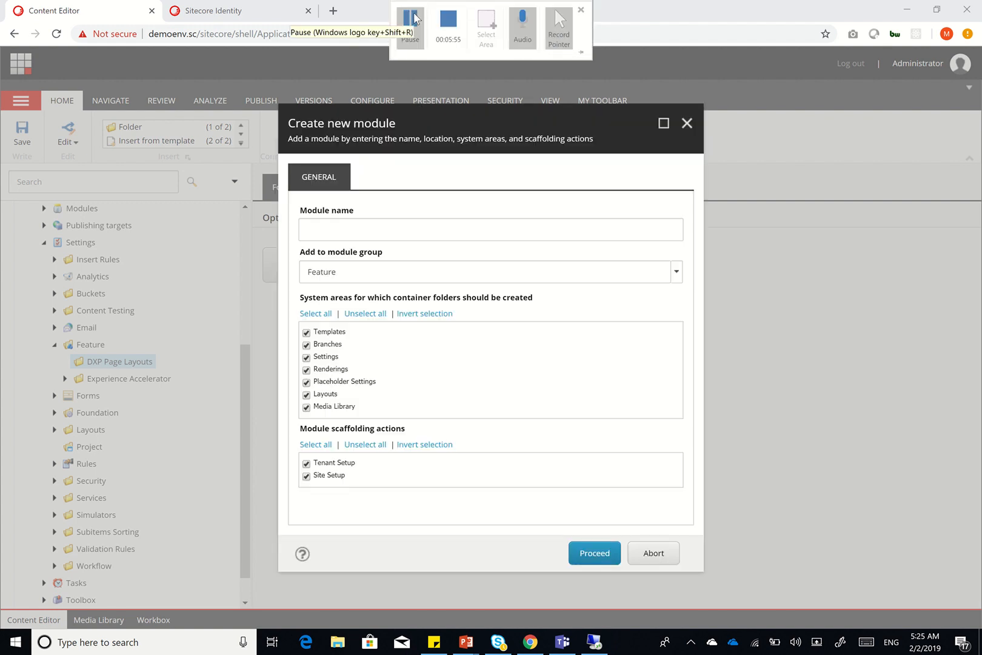
# Create module 'Header' in Feature/DXP Page Layouts without Tenant Setup or Layouts
pyautogui.click(399, 230)
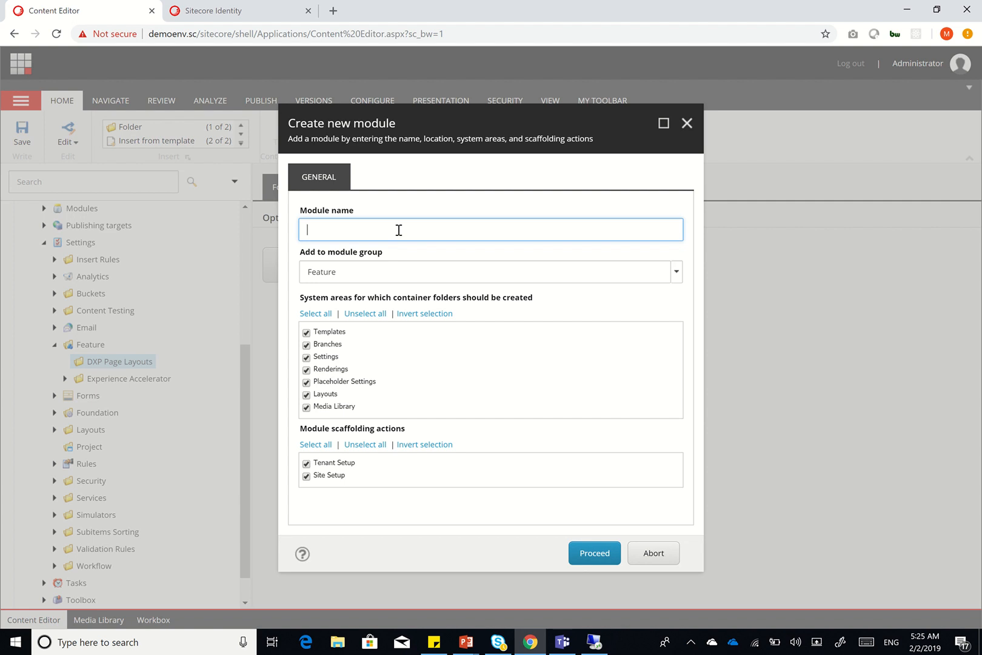
pyautogui.write('Header')
pyautogui.click(676, 274)
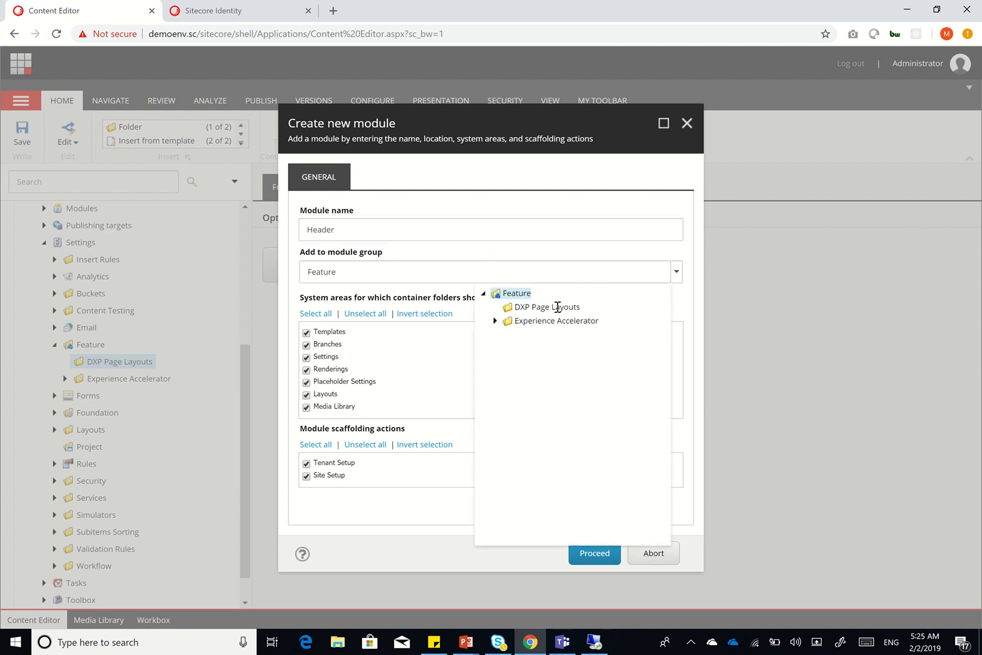
pyautogui.click(557, 306)
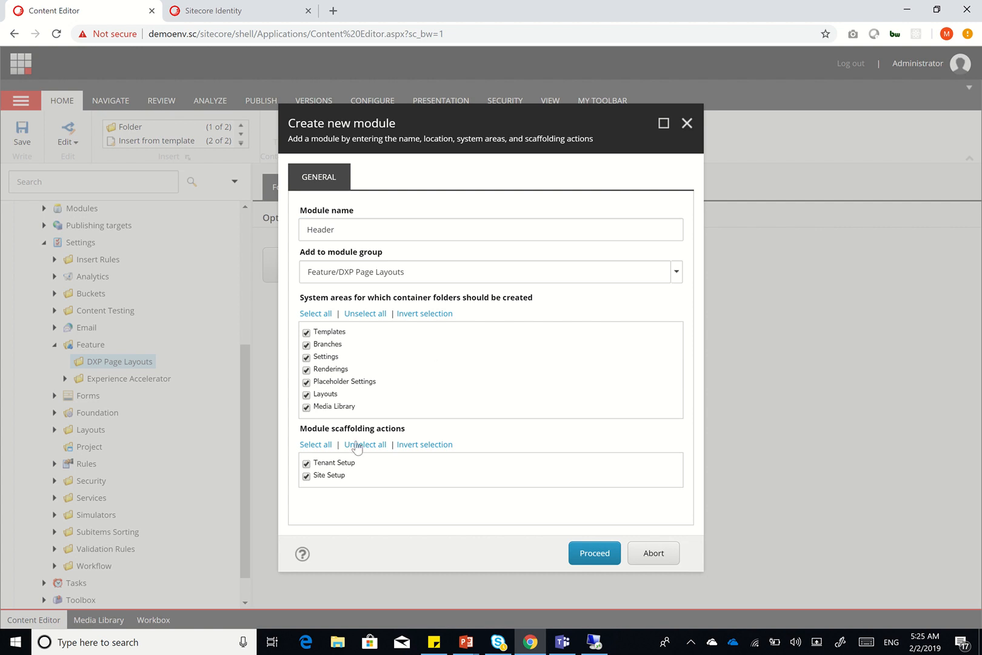
pyautogui.click(340, 465)
pyautogui.click(306, 394)
pyautogui.click(587, 558)
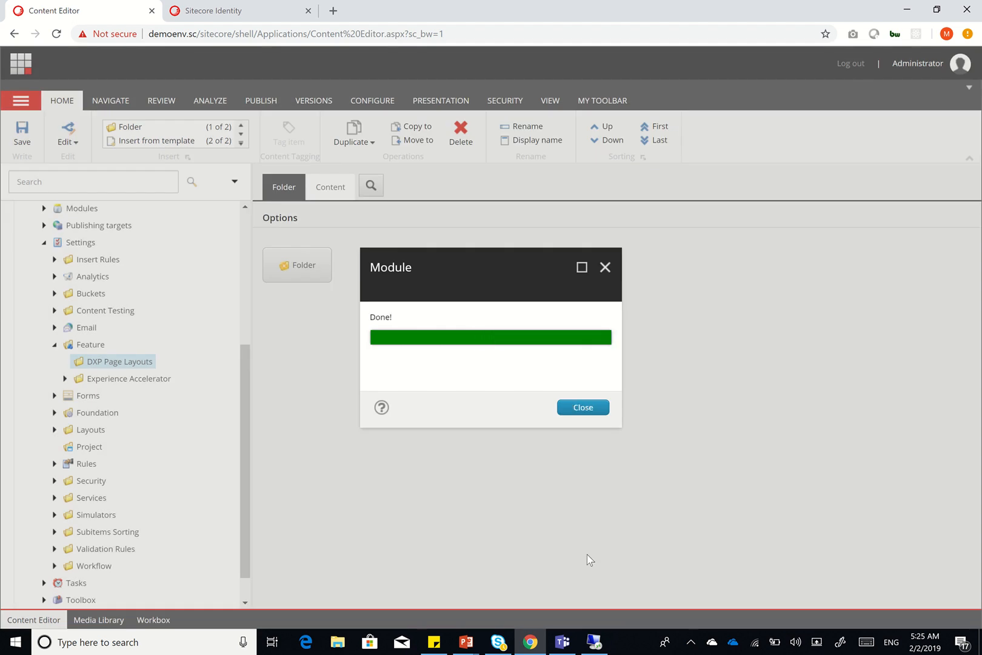
# Dismiss the completion notice and expand the new Header folder under Settings
pyautogui.click(584, 409)
pyautogui.click(583, 410)
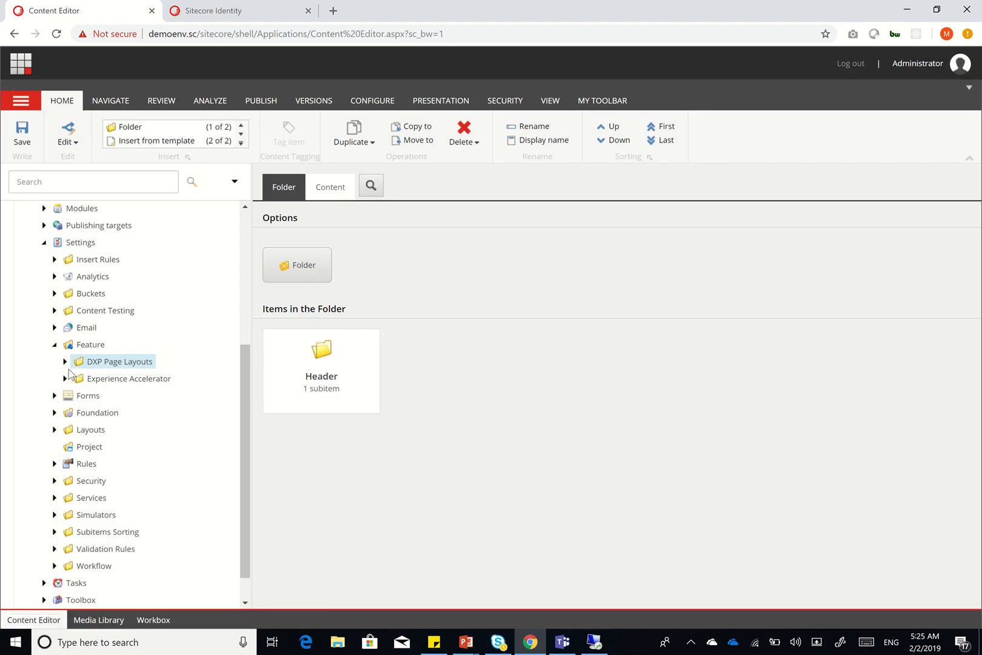
pyautogui.click(64, 362)
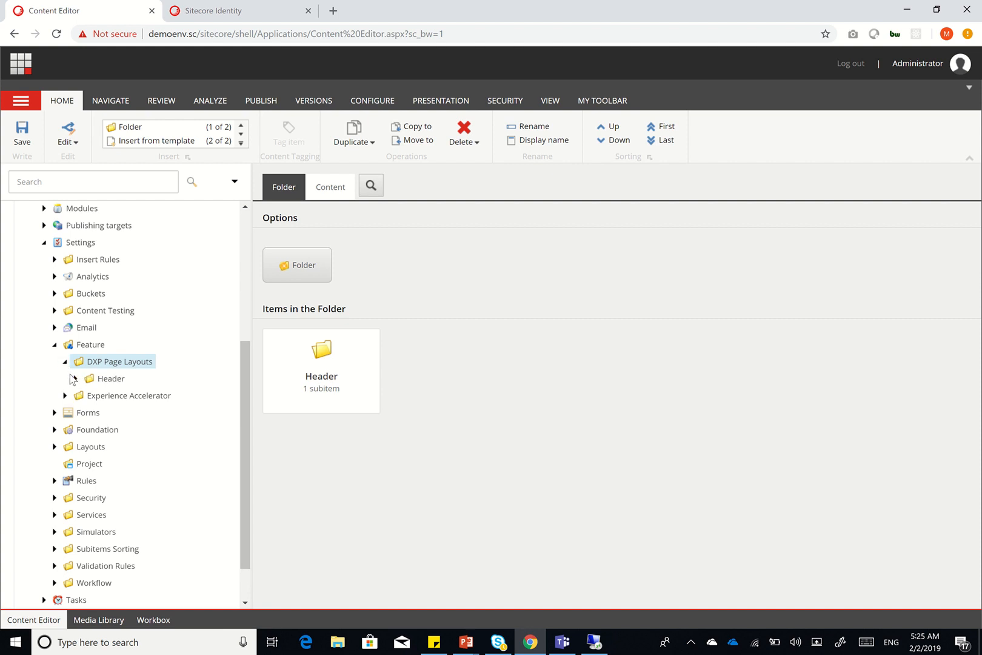
pyautogui.click(76, 378)
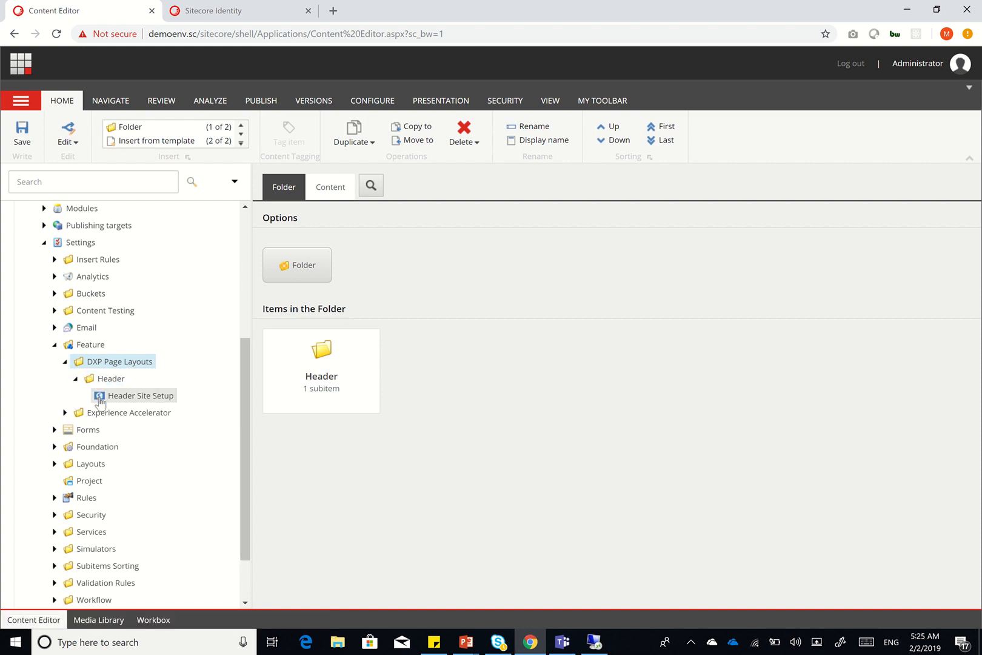
pyautogui.scroll(-1, 237, 455)
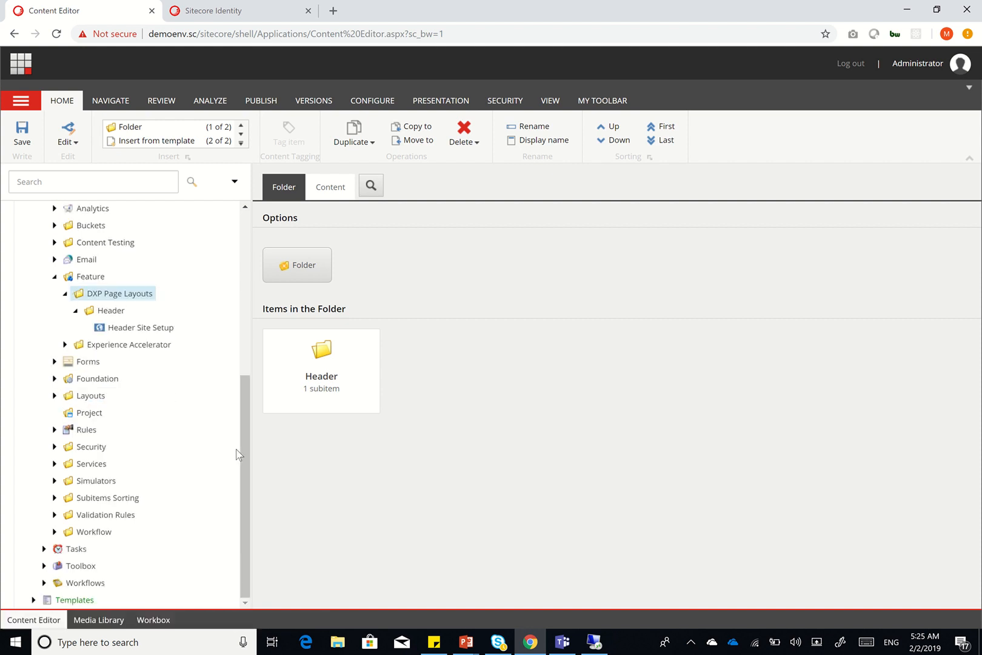
# Expand Templates > Feature > DXP Page Layouts to inspect the Header templates
pyautogui.click(33, 599)
pyautogui.scroll(-3, 151, 518)
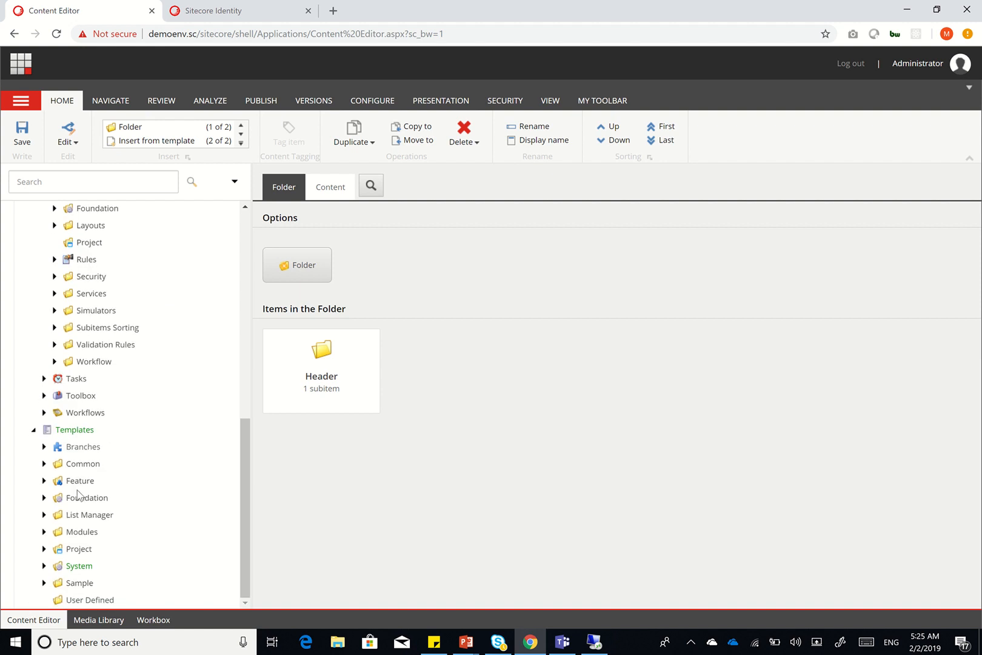
pyautogui.click(44, 481)
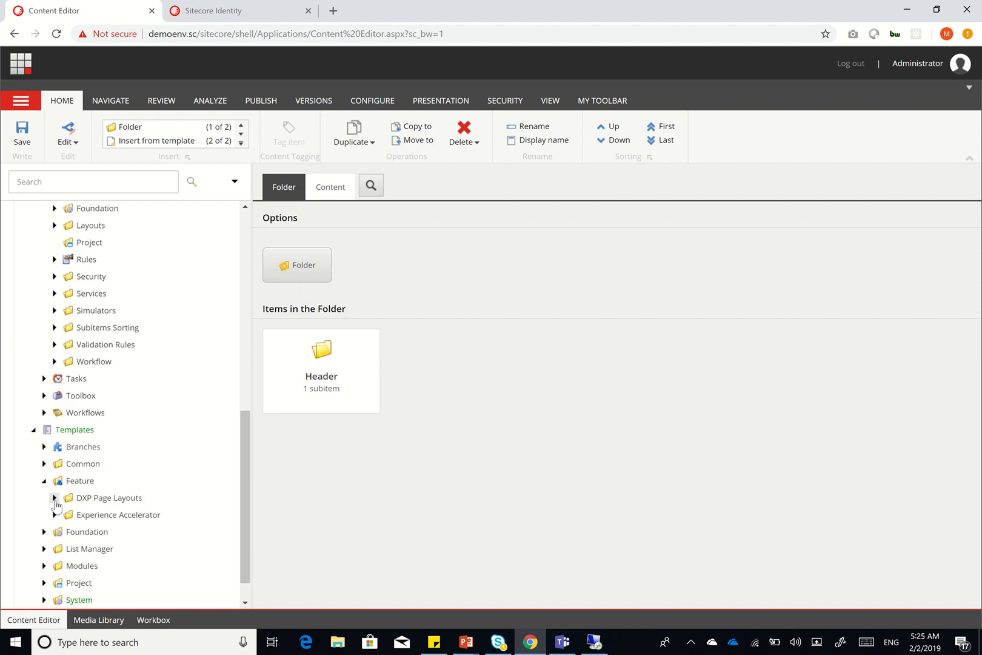
pyautogui.click(54, 498)
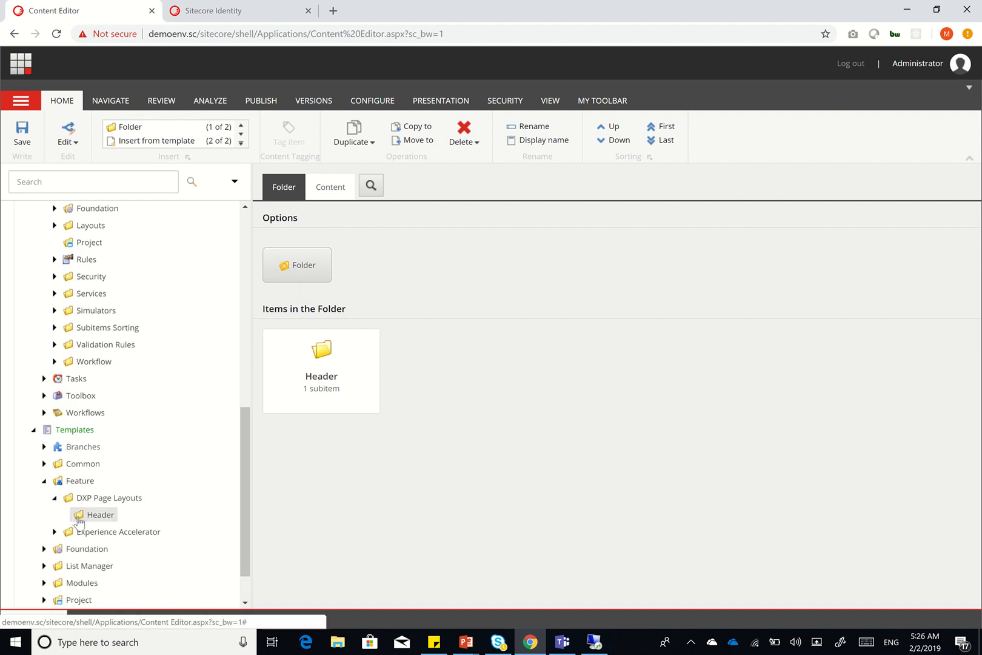
pyautogui.scroll(1, 160, 397)
pyautogui.scroll(-1, 160, 394)
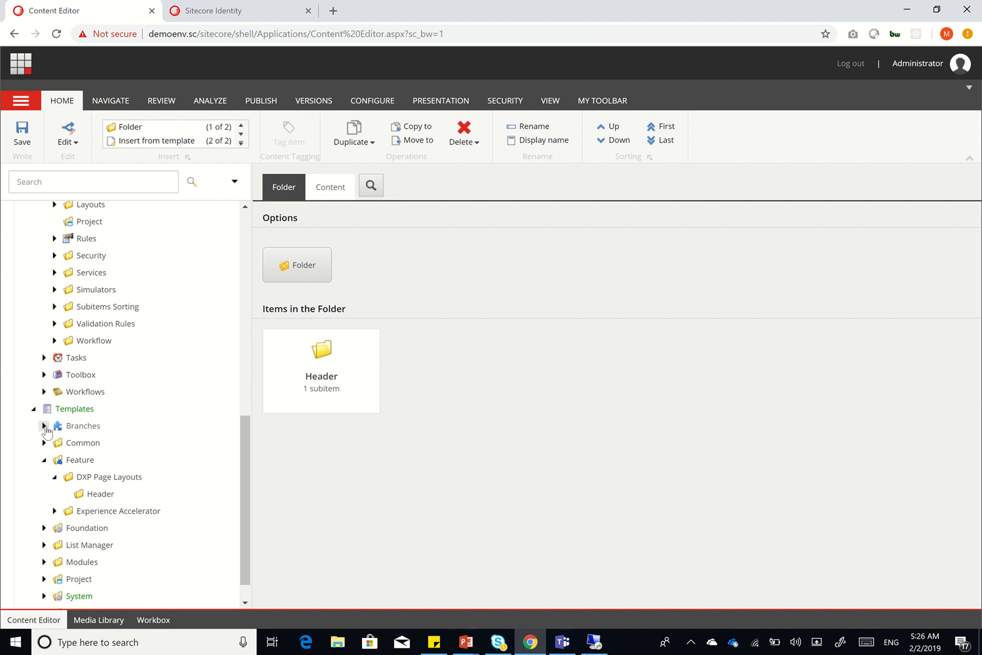
# Expand Branches > Feature > DXP Page Layouts to reveal the Header branch
pyautogui.click(43, 426)
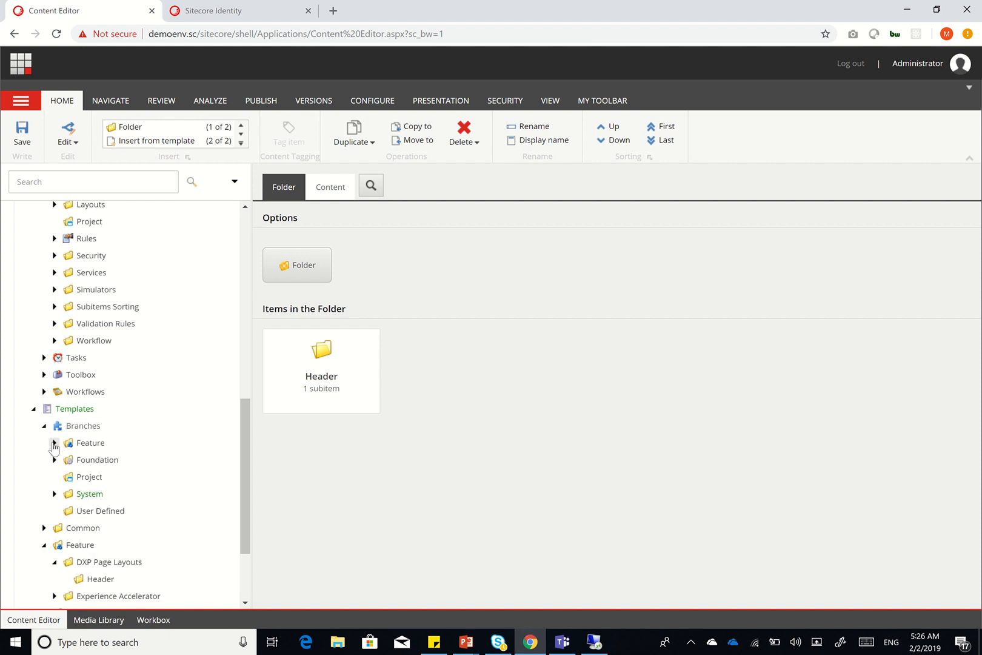
pyautogui.click(54, 443)
pyautogui.click(65, 460)
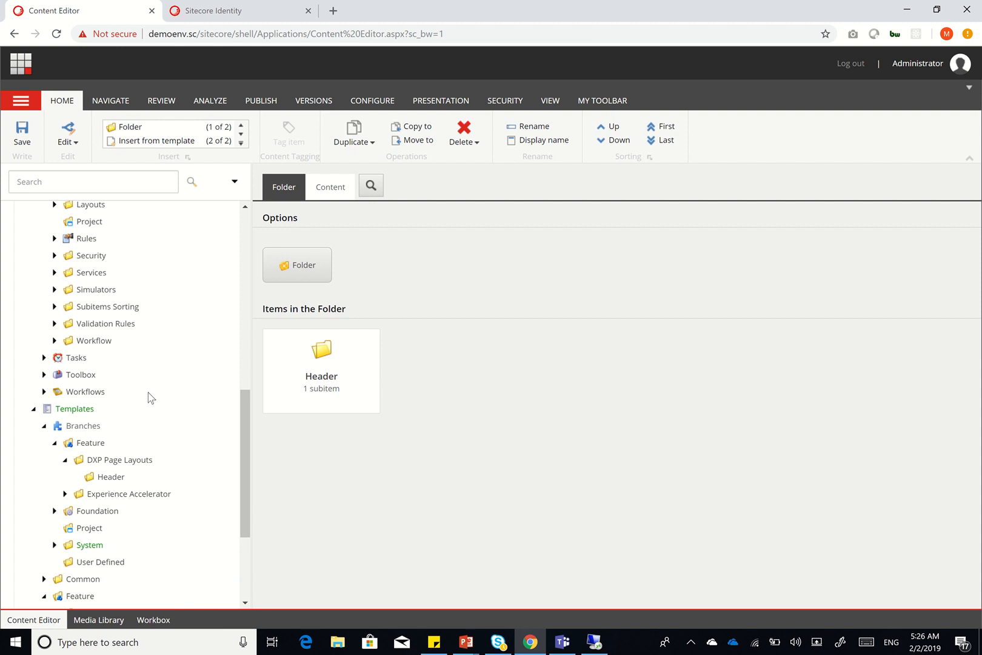
# Expand Layout > Renderings > Feature > Experience Accelerator
pyautogui.scroll(8, 149, 303)
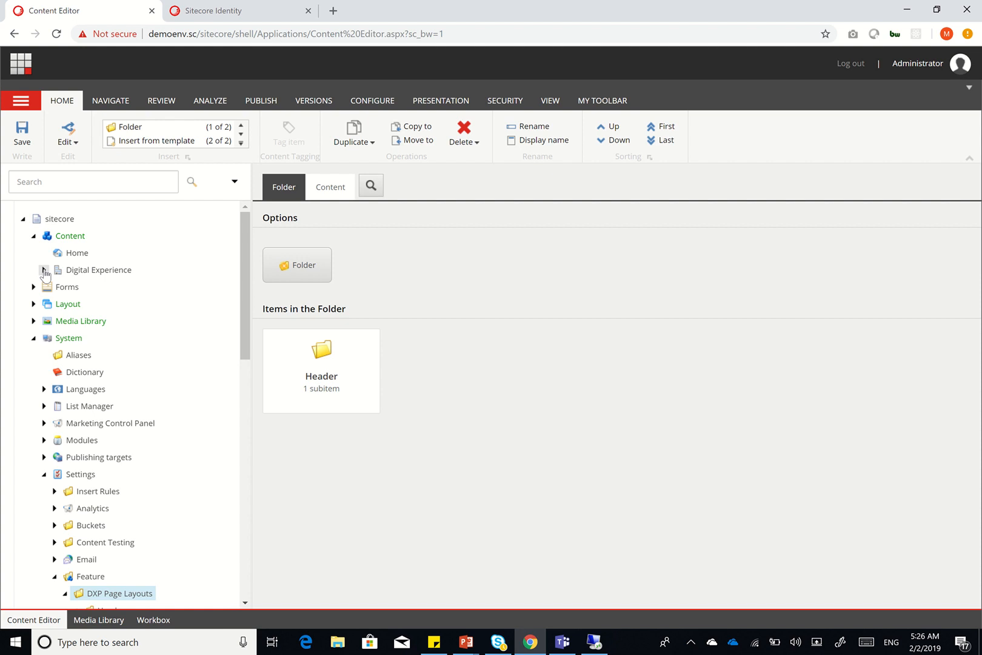
pyautogui.click(34, 304)
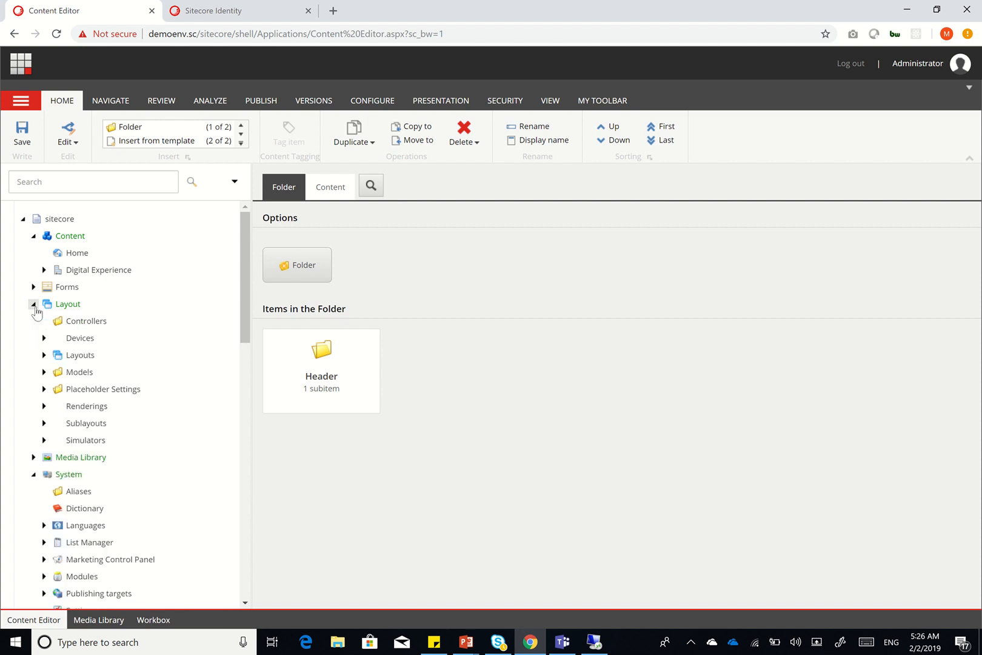
pyautogui.scroll(-1, 145, 411)
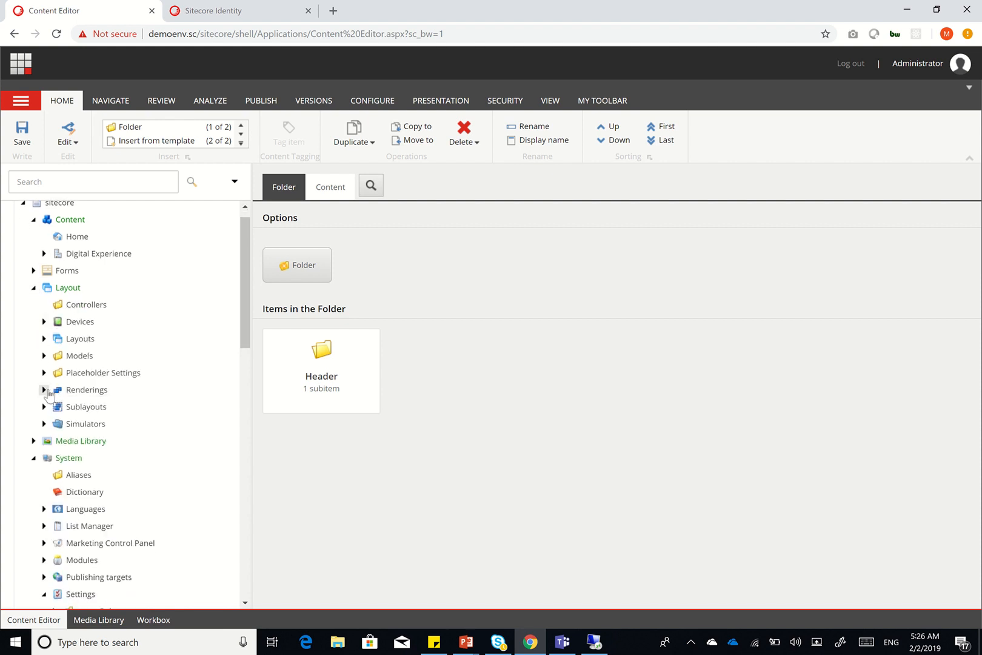
pyautogui.click(44, 389)
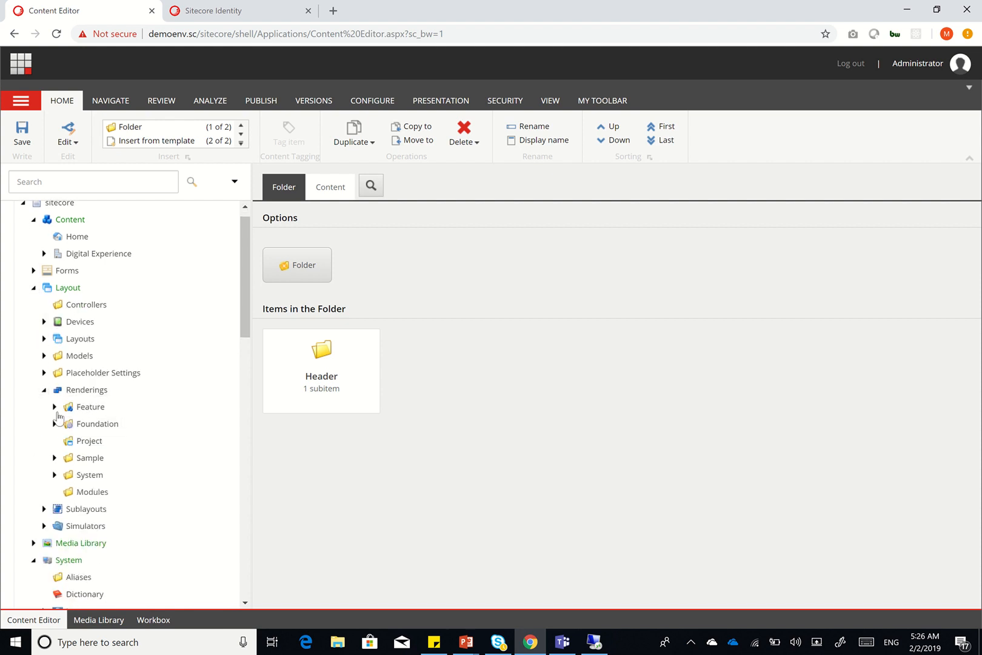
pyautogui.click(54, 406)
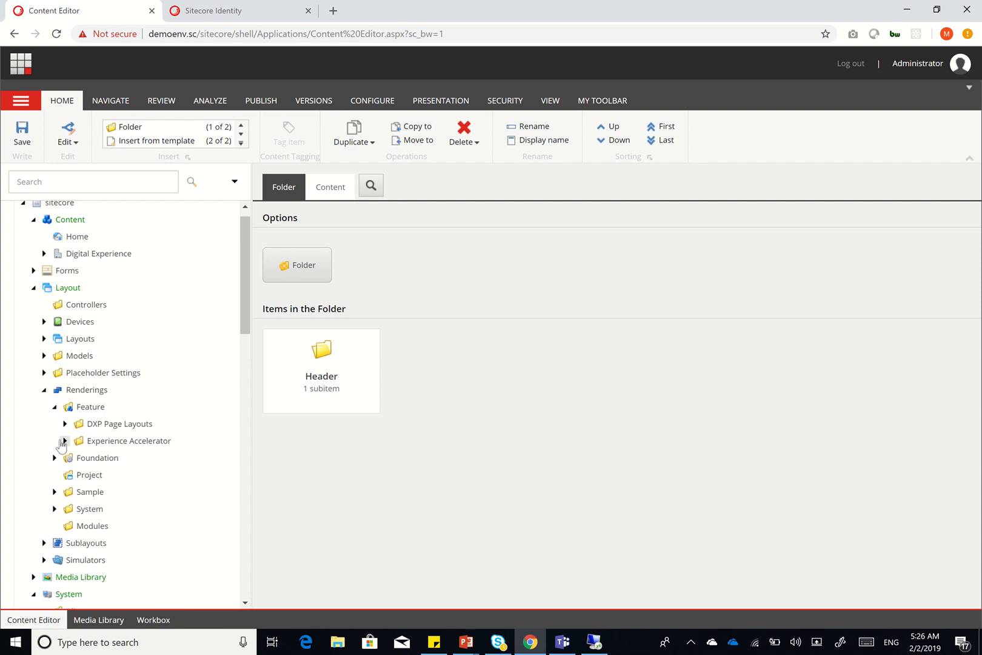
pyautogui.click(64, 441)
pyautogui.scroll(-5, 104, 461)
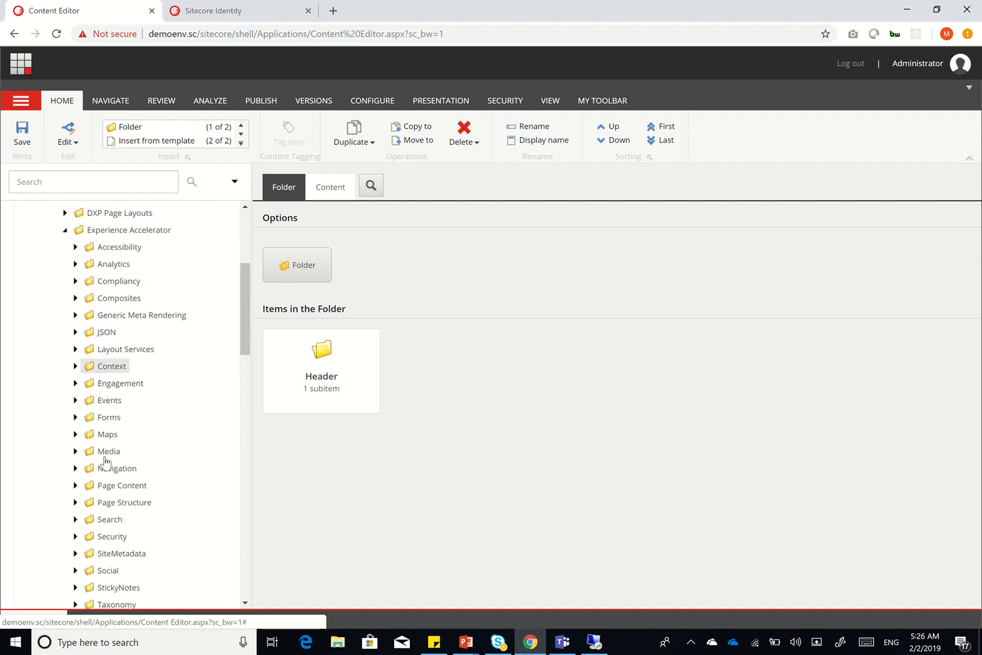
# Select the Promo rendering under Page Content and run Clone Rendering on it
pyautogui.click(75, 345)
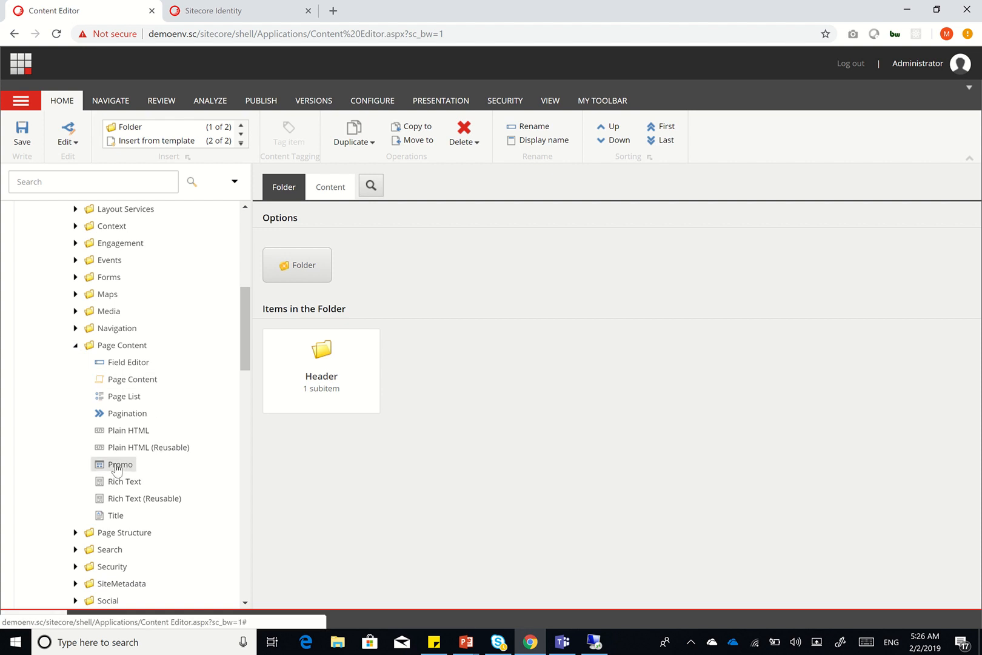
pyautogui.click(115, 466)
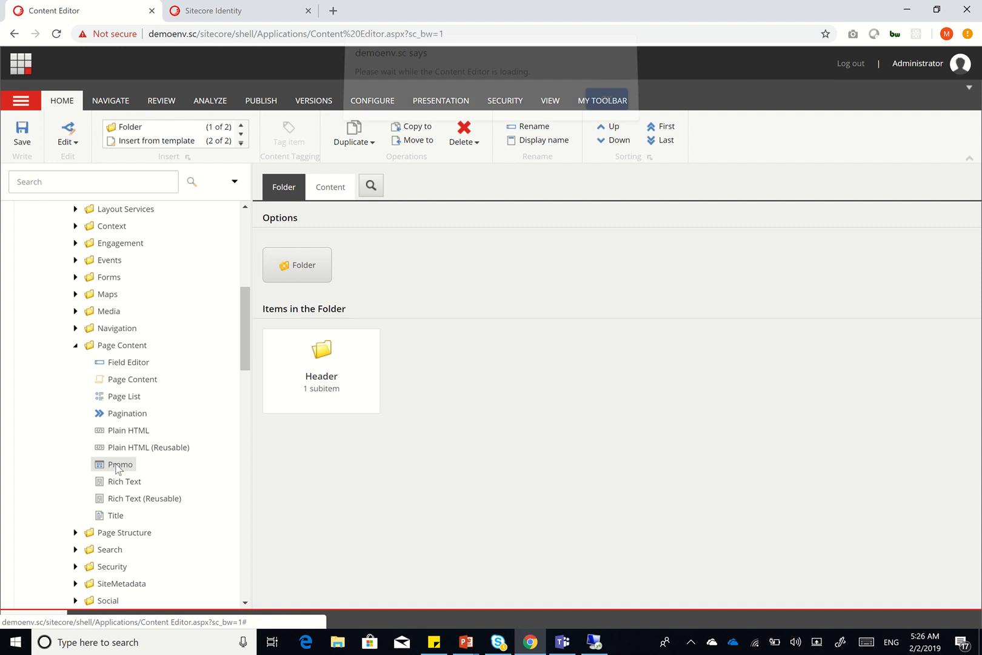
pyautogui.click(604, 109)
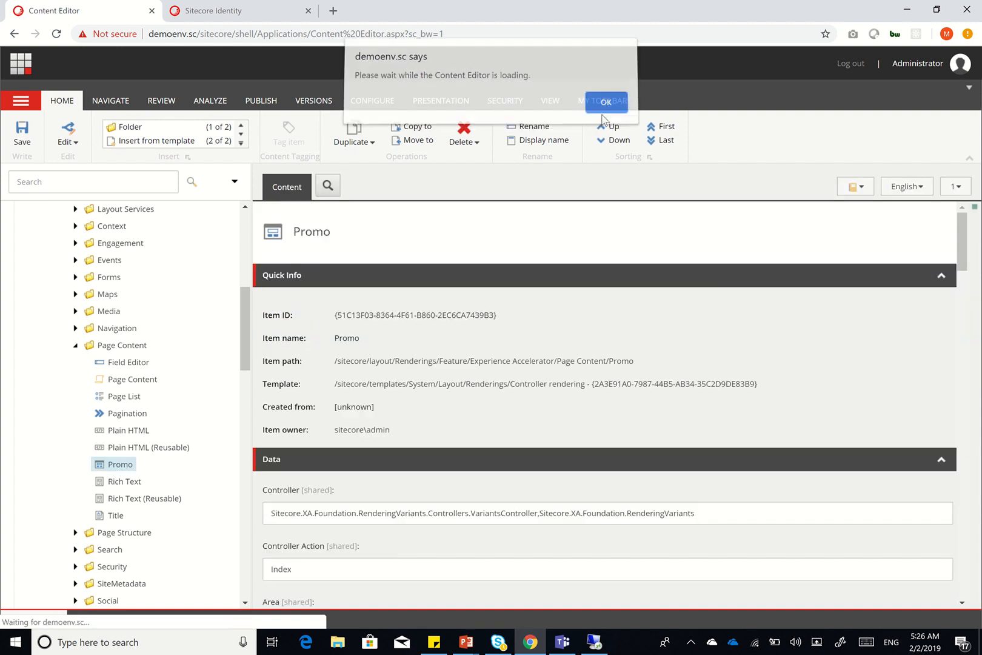
pyautogui.rightClick(118, 466)
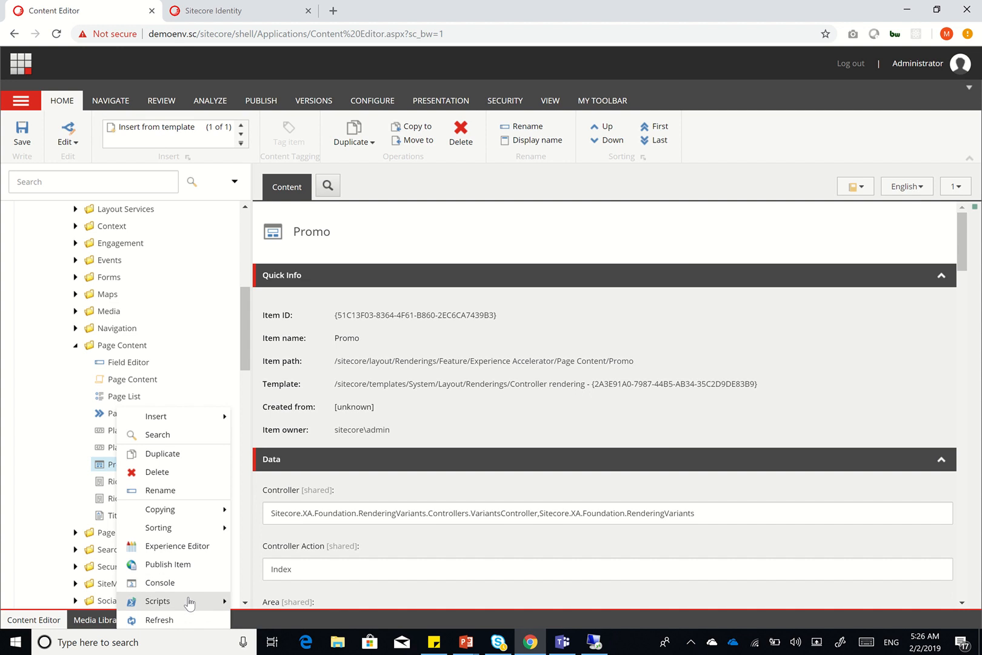
pyautogui.moveTo(190, 602)
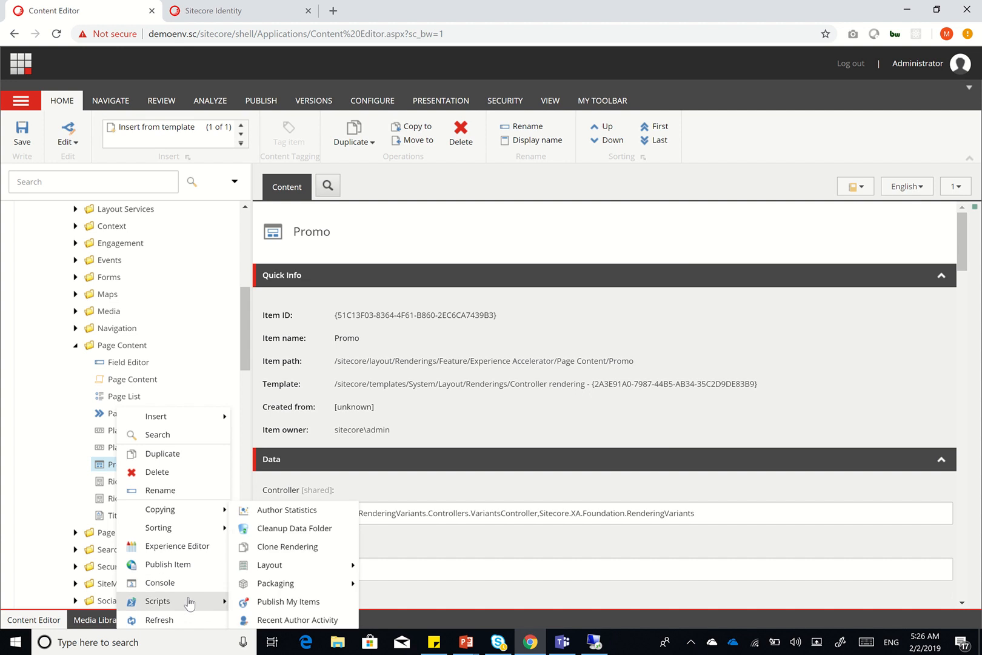
pyautogui.click(296, 547)
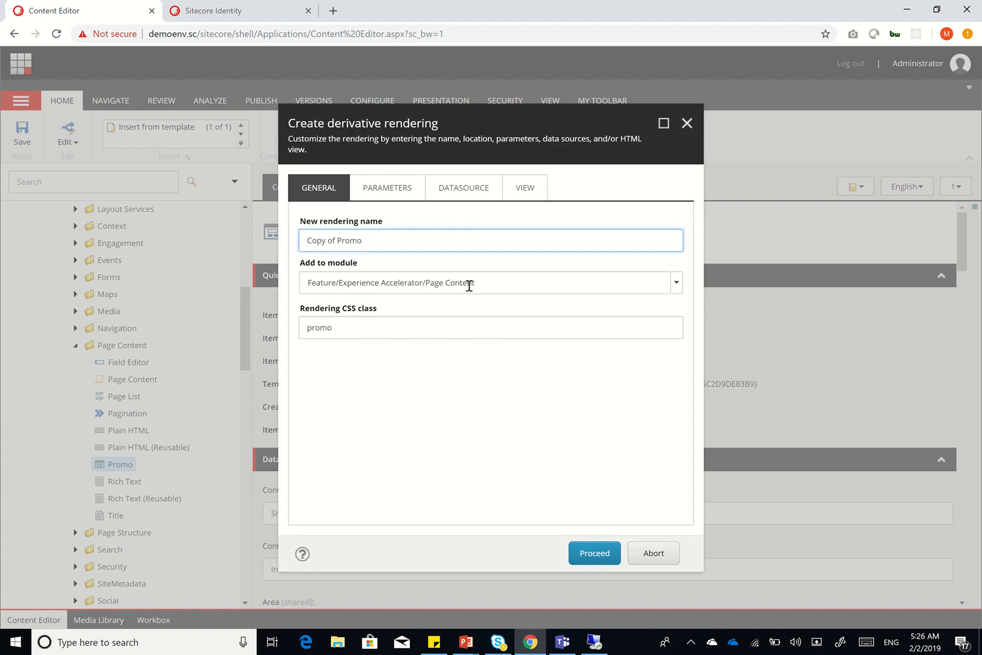
# Name the clone Header and add it to the Feature/DXP Page Layouts/Header module
pyautogui.hotkey('ctrl', 'a')
pyautogui.write('Heade')
pyautogui.click(678, 285)
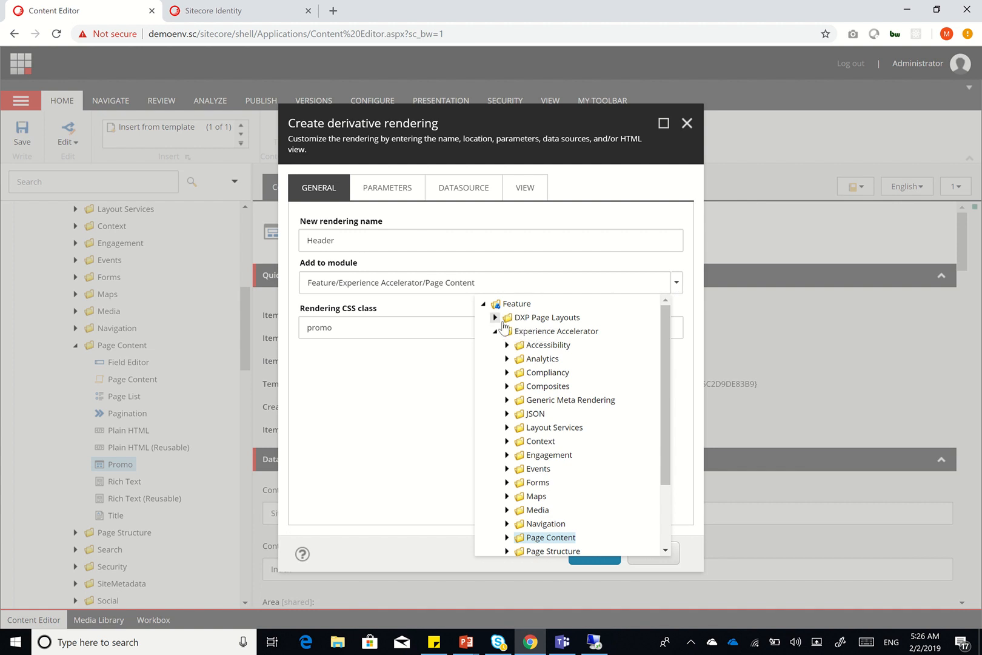
pyautogui.click(494, 317)
pyautogui.click(531, 330)
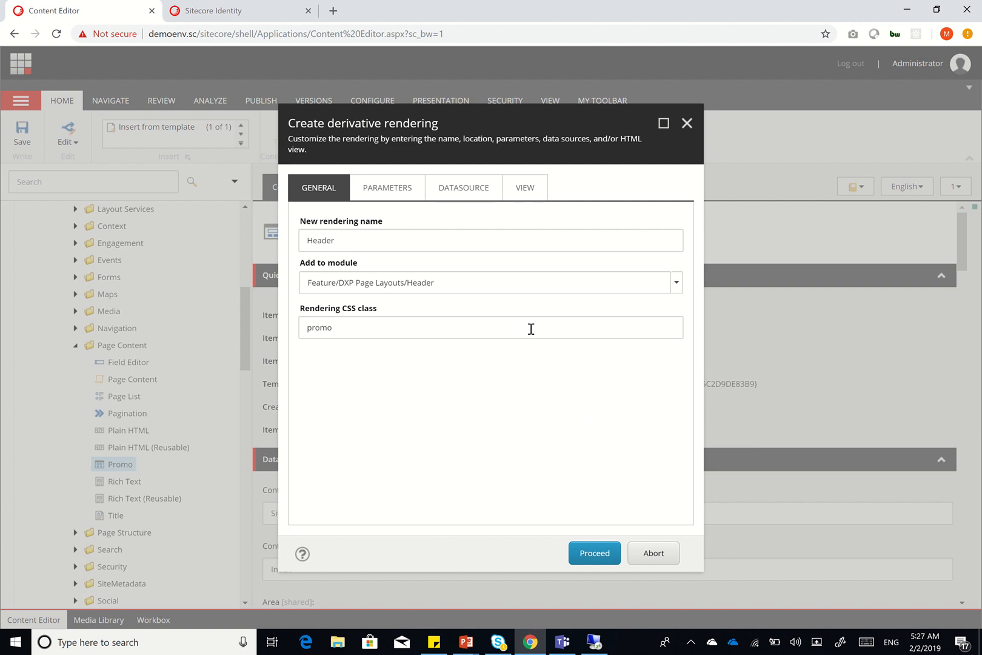
# Change the CSS class from promo to header and show the Parameters settings
pyautogui.click(364, 333)
pyautogui.hotkey('ctrl', 'a')
pyautogui.write('hea')
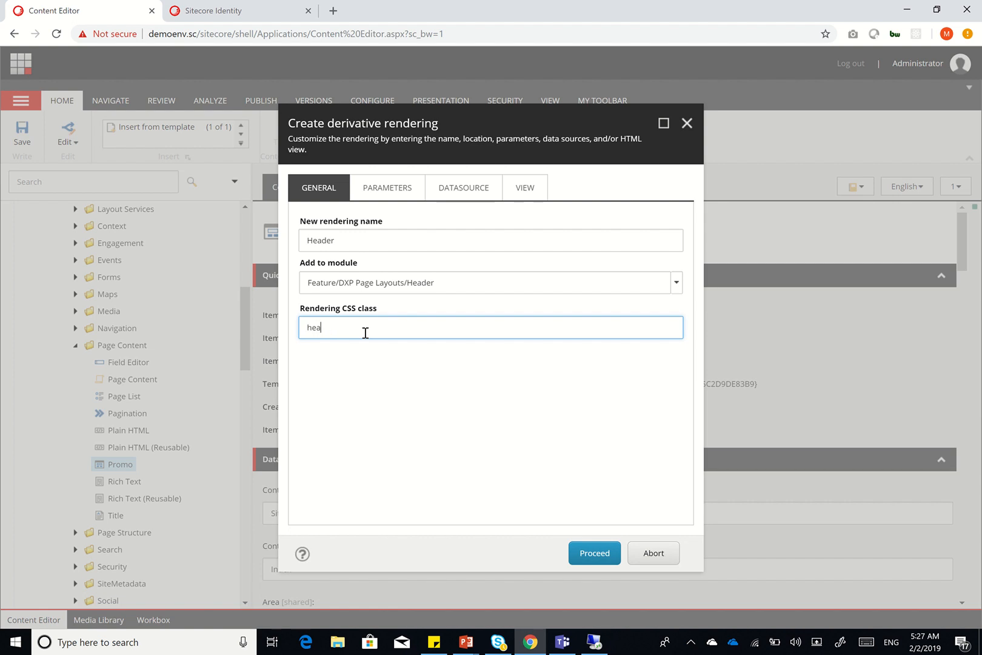
pyautogui.write('der')
pyautogui.click(376, 199)
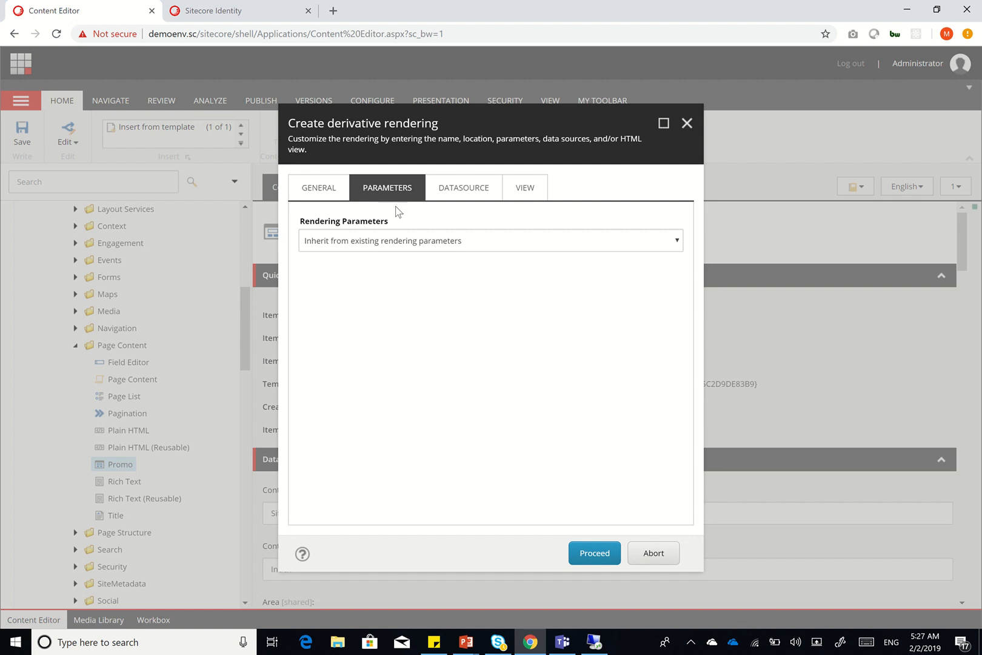
# Make the derivative copy both the original rendering parameters and the original datasource
pyautogui.click(422, 242)
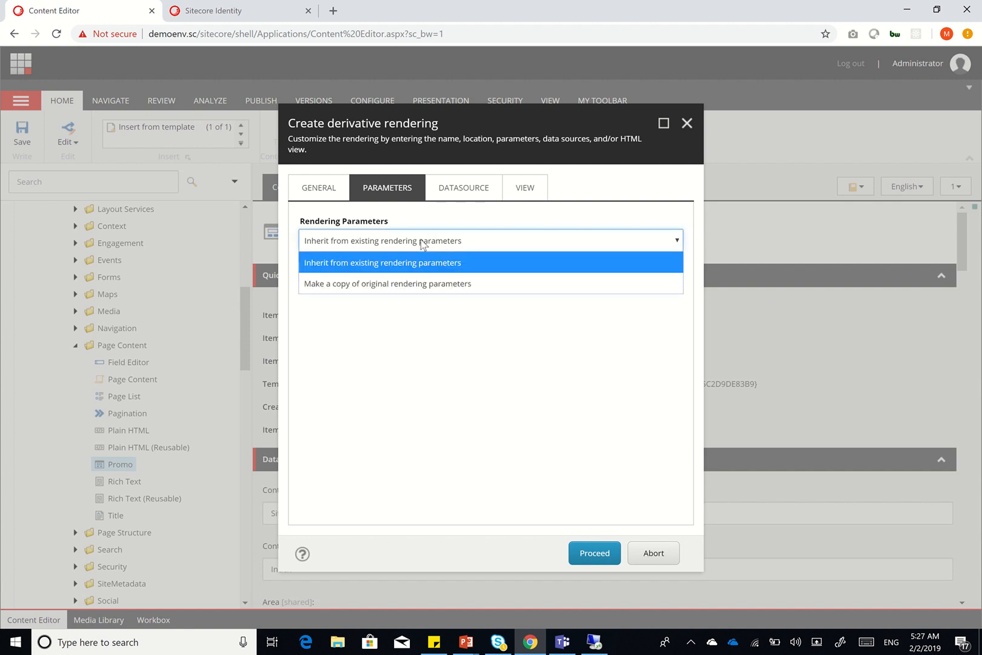
pyautogui.click(407, 291)
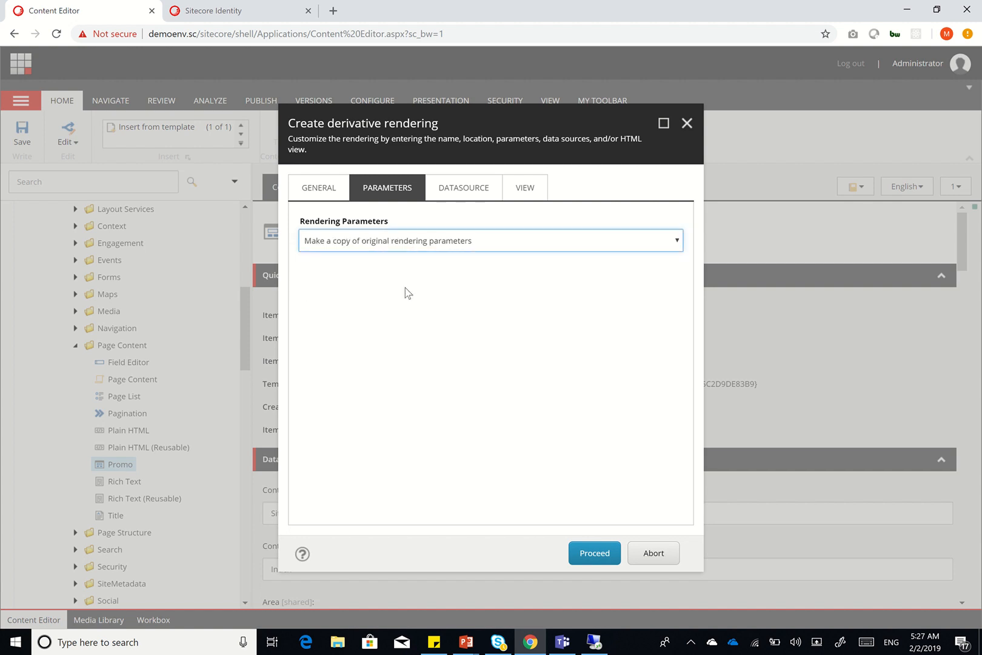
pyautogui.click(474, 189)
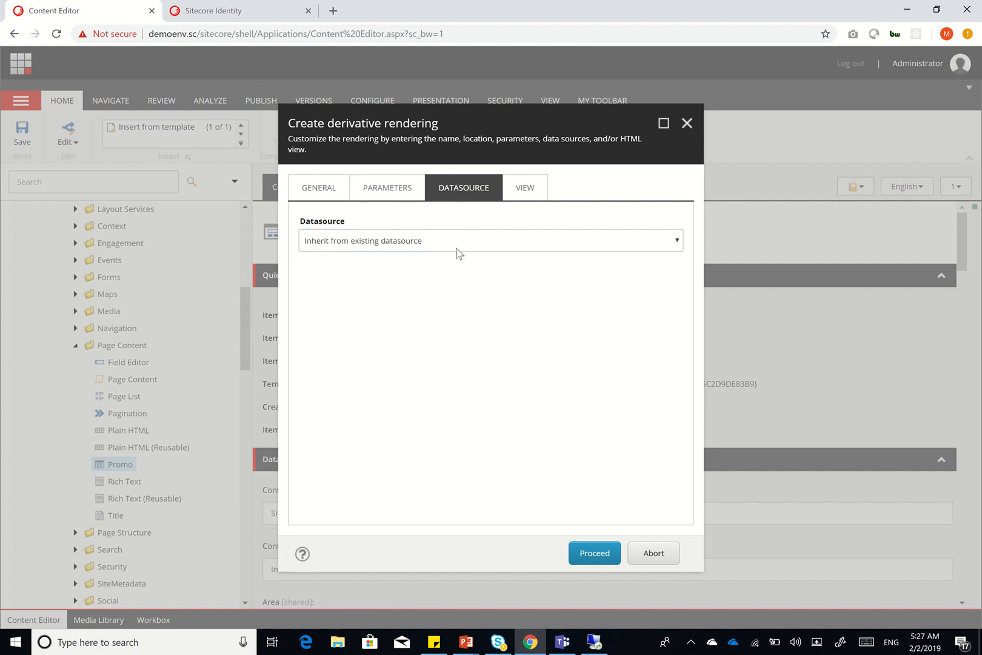
pyautogui.click(457, 247)
pyautogui.click(443, 285)
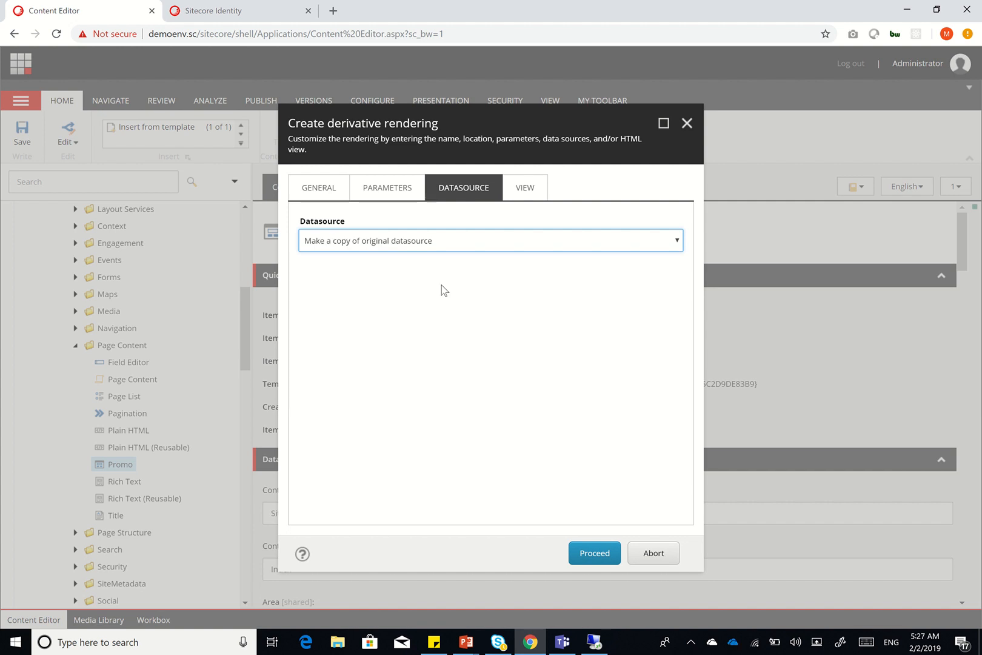
pyautogui.click(526, 193)
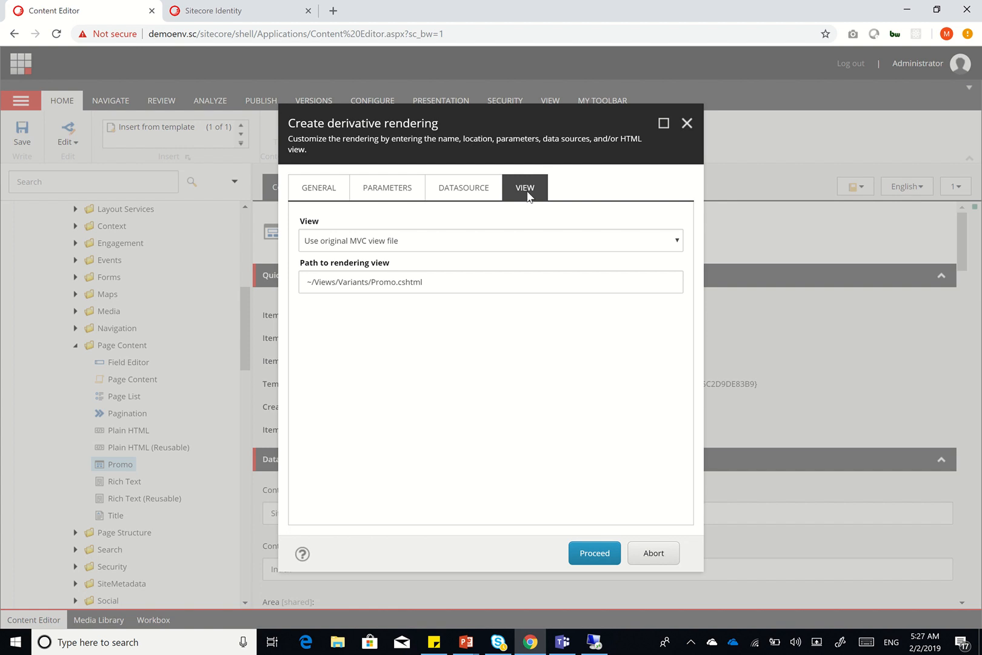
# Copy the MVC view file to ~/Views/DXP/PageLayout/Header.cshtml instead of the Promo view
pyautogui.click(514, 247)
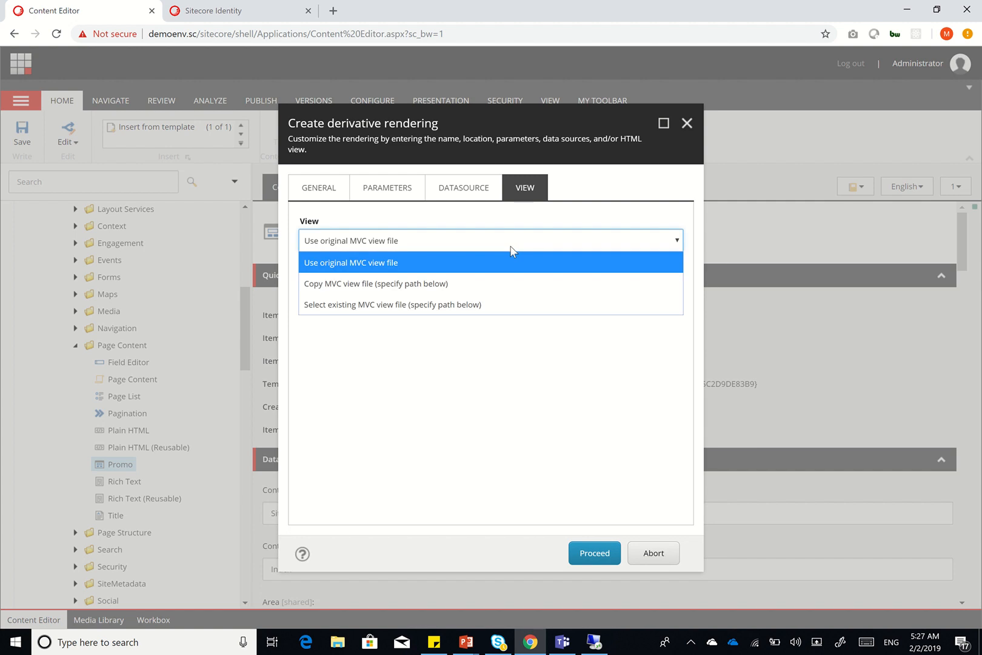
pyautogui.click(489, 280)
pyautogui.doubleClick(356, 282)
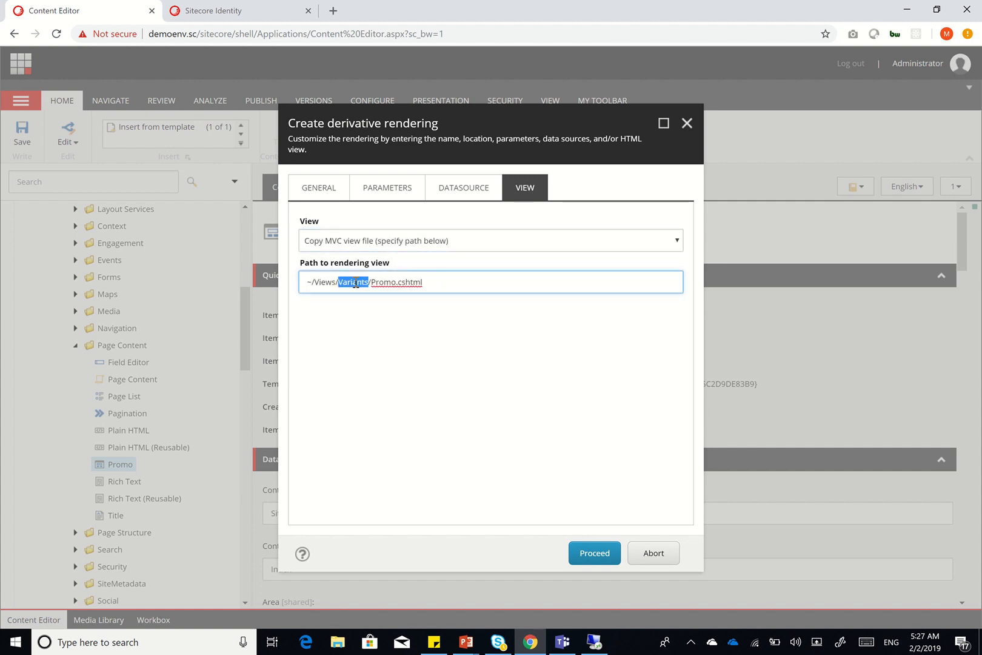
pyautogui.write('D')
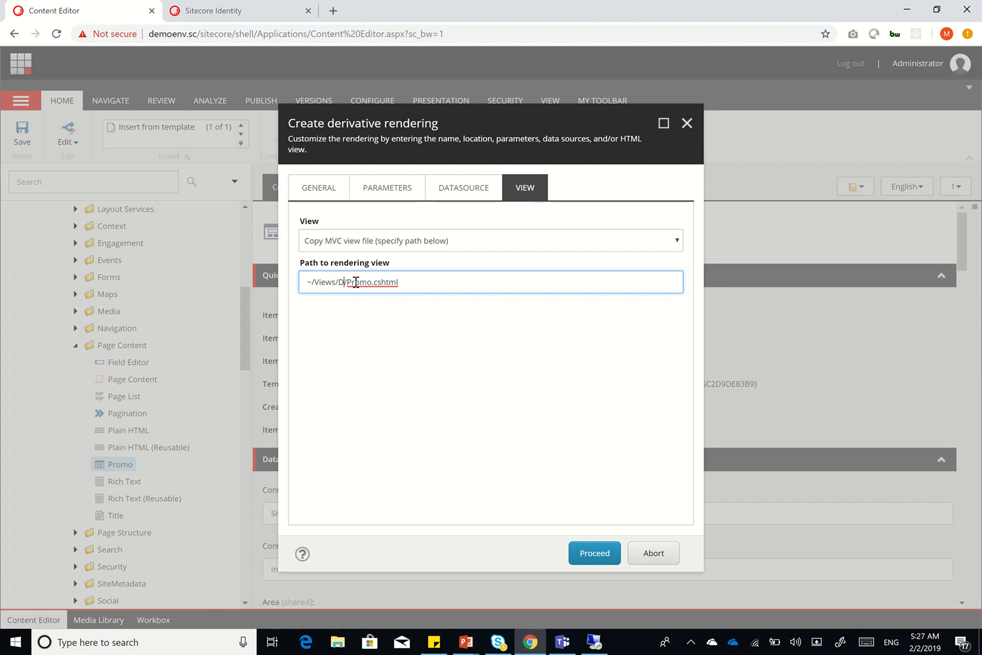
pyautogui.write('XP/PageLayout')
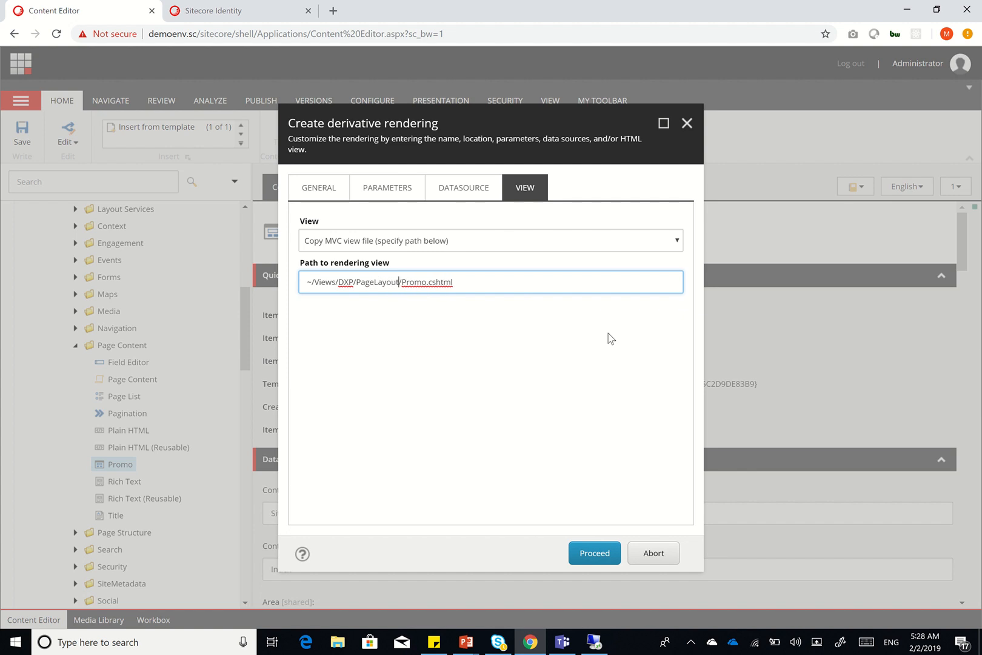
pyautogui.press('Right')
pyautogui.hotkey('ctrl', 'shift', 'Right')
pyautogui.write('Header')
# On the remote server, open the C:\inetpub\wwwroot\demoenv.sc folder through the Run dialog
pyautogui.click(596, 646)
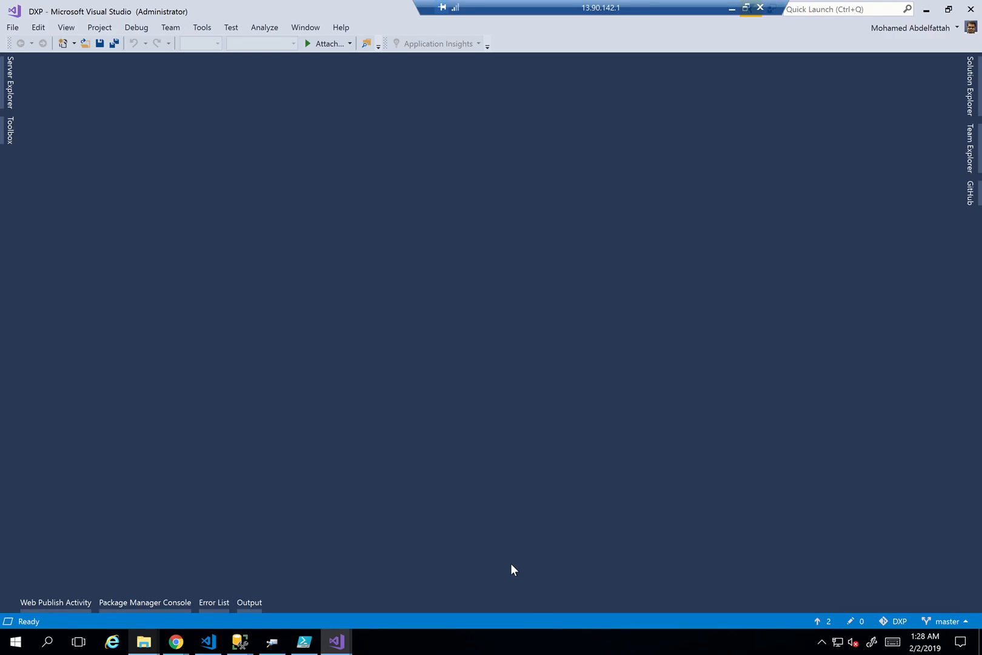
pyautogui.press('super+r')
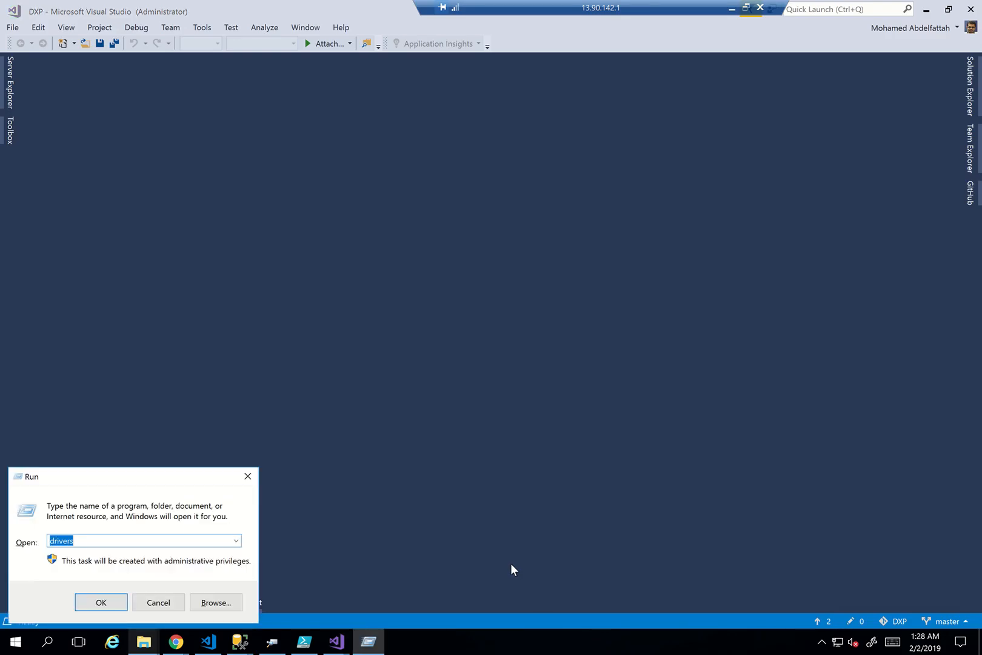
pyautogui.write('C:\\ine')
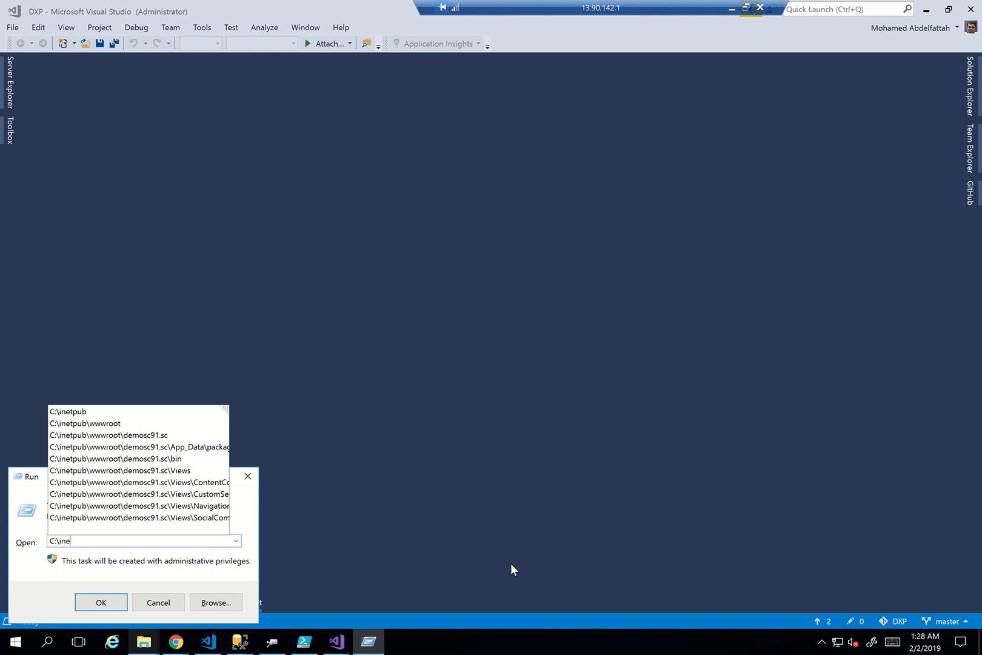
pyautogui.press('Down')
pyautogui.press('Down')
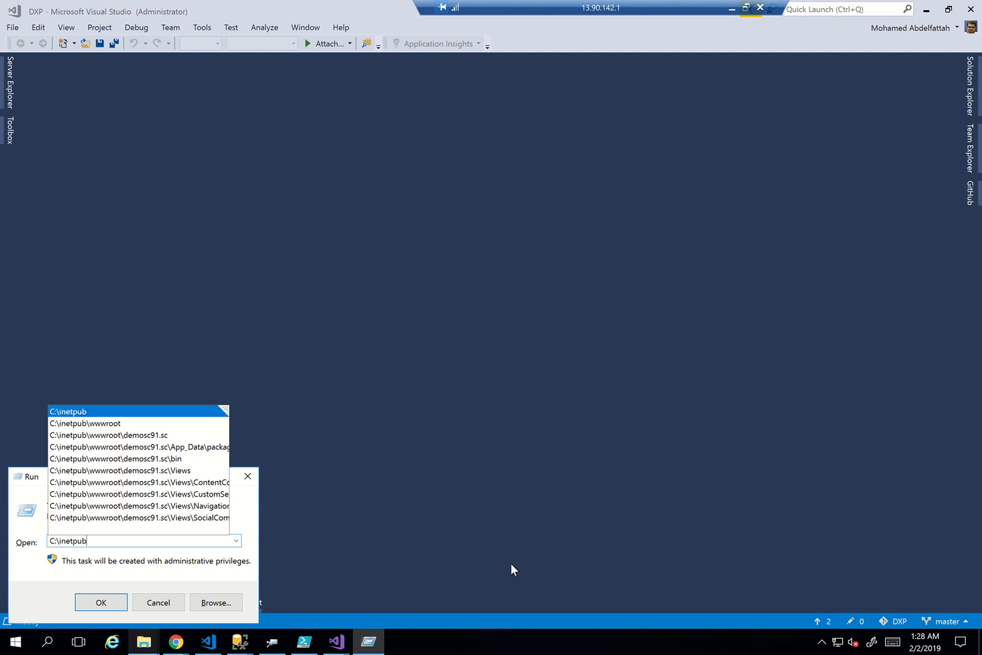
pyautogui.write('\\wwwroot\\')
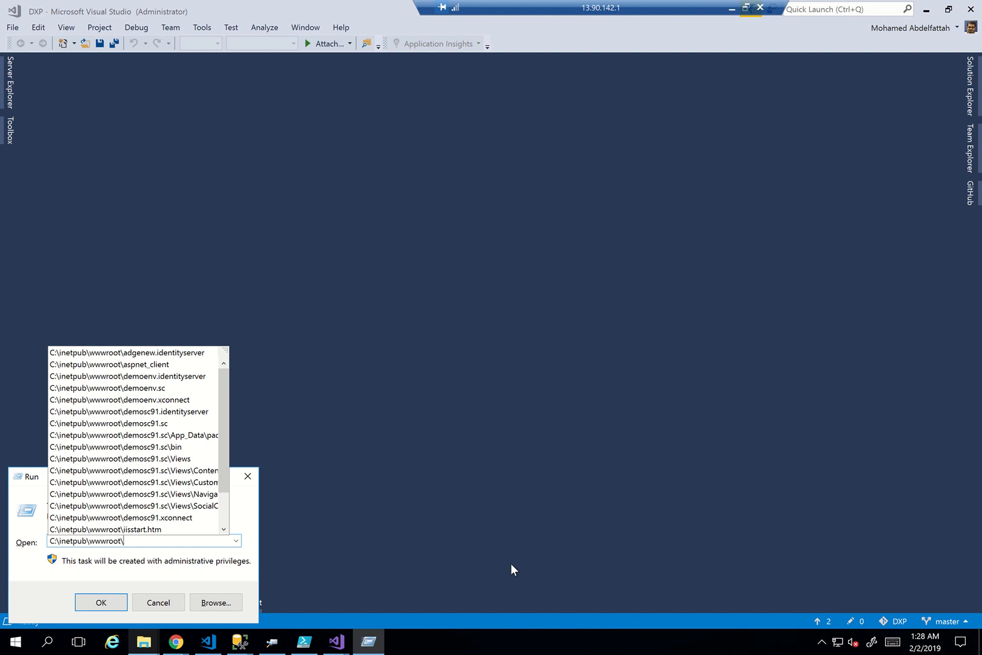
pyautogui.write('demo')
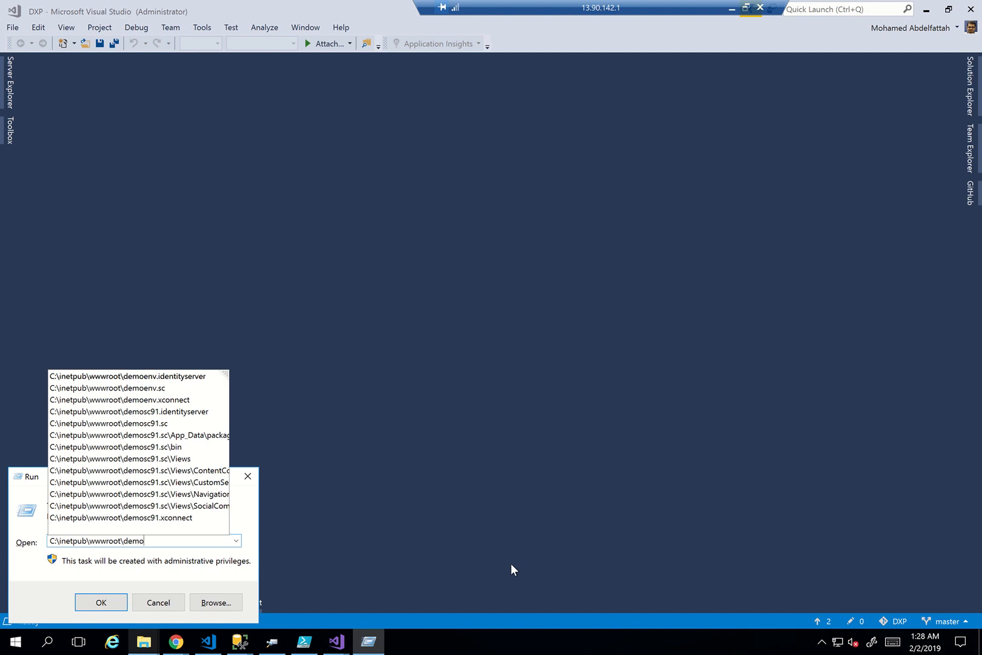
pyautogui.write('env.')
pyautogui.press('Down')
pyautogui.press('Down')
pyautogui.press('Return')
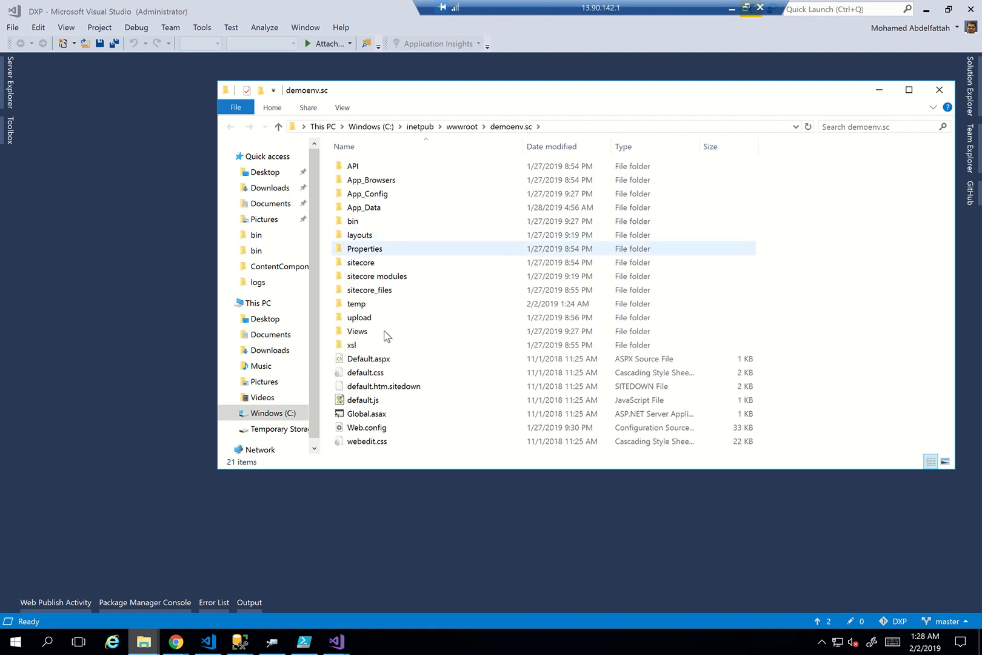
# Create and open a DXP folder inside Views, then select PageLayout in the rendering's view path
pyautogui.doubleClick(382, 332)
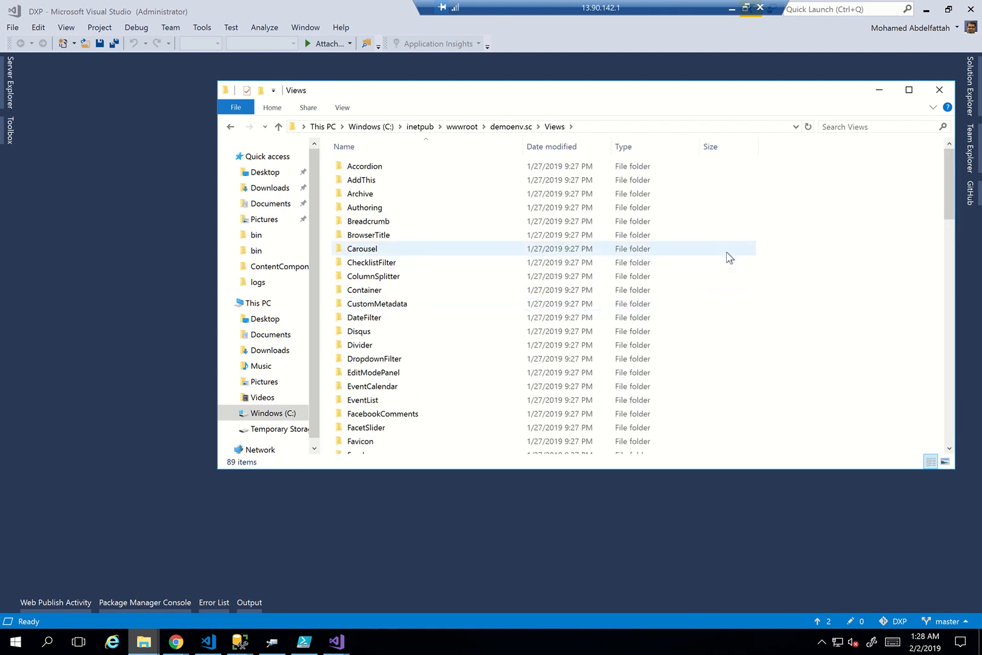
pyautogui.rightClick(727, 253)
pyautogui.moveTo(667, 467)
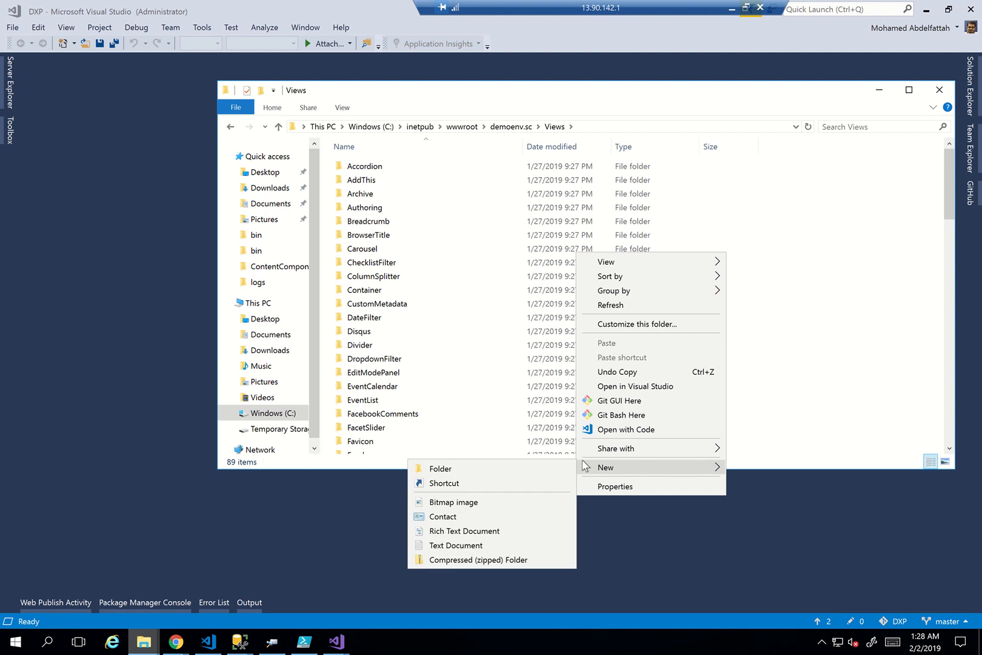
pyautogui.click(554, 470)
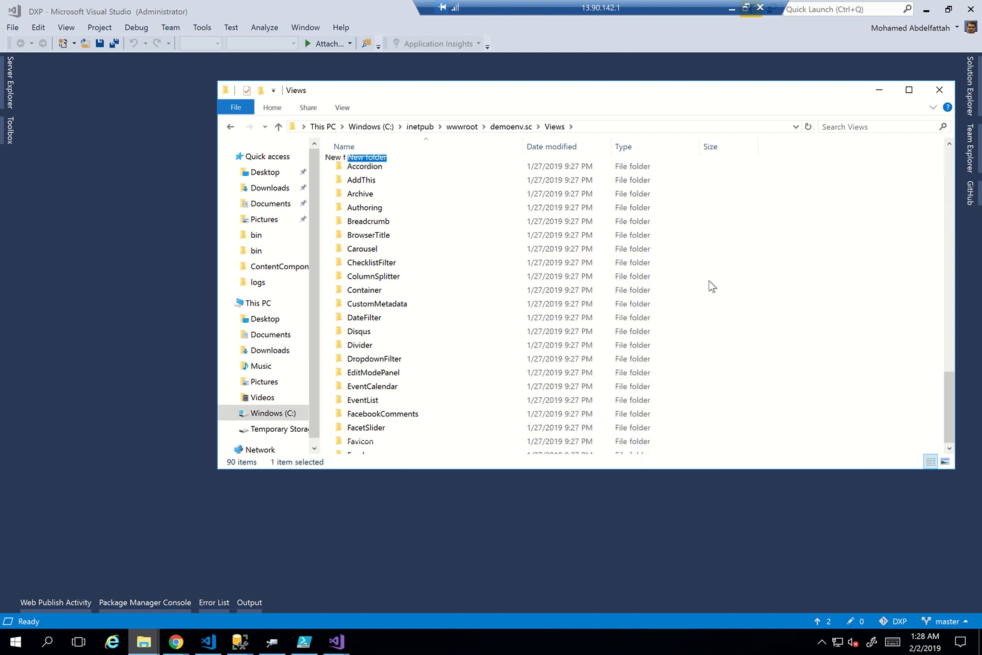
pyautogui.write('DXP')
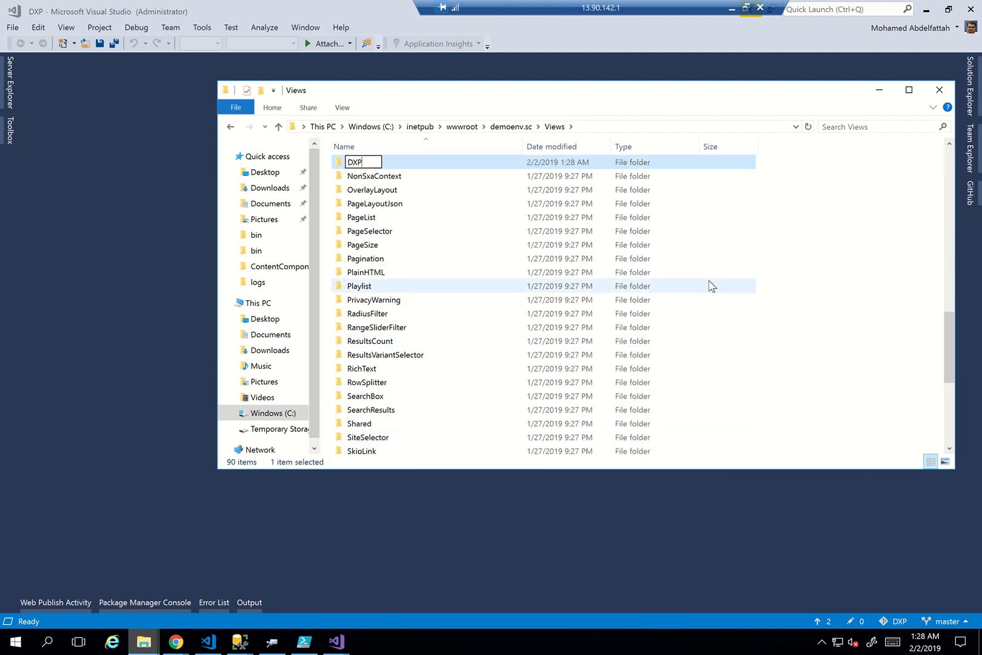
pyautogui.press('Return')
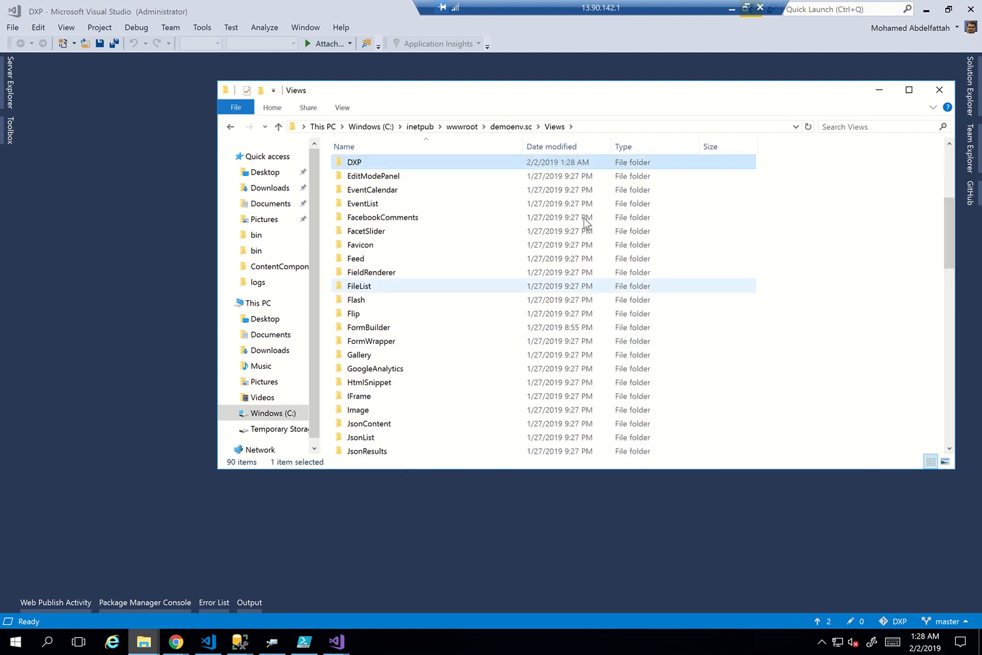
pyautogui.doubleClick(505, 162)
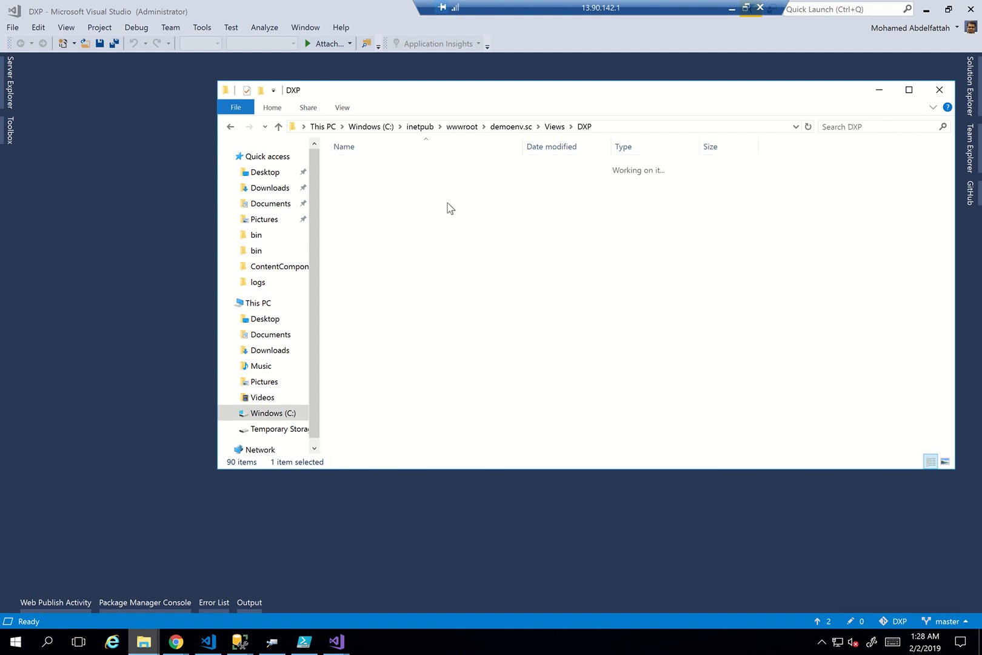
pyautogui.click(732, 9)
pyautogui.doubleClick(378, 282)
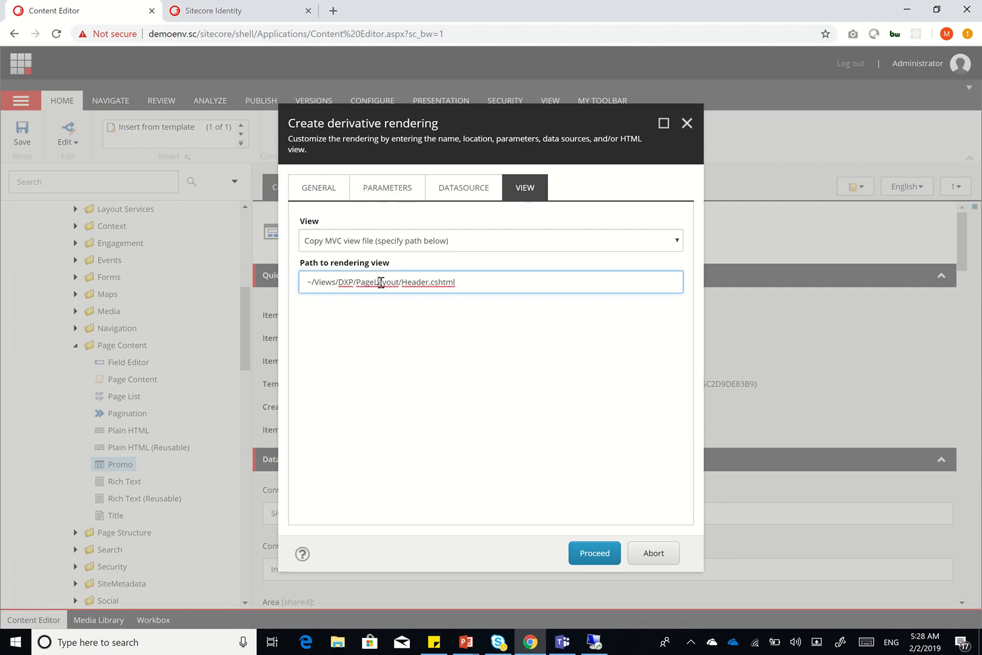
# Create a new folder named Header inside the DXP folder
pyautogui.click(594, 642)
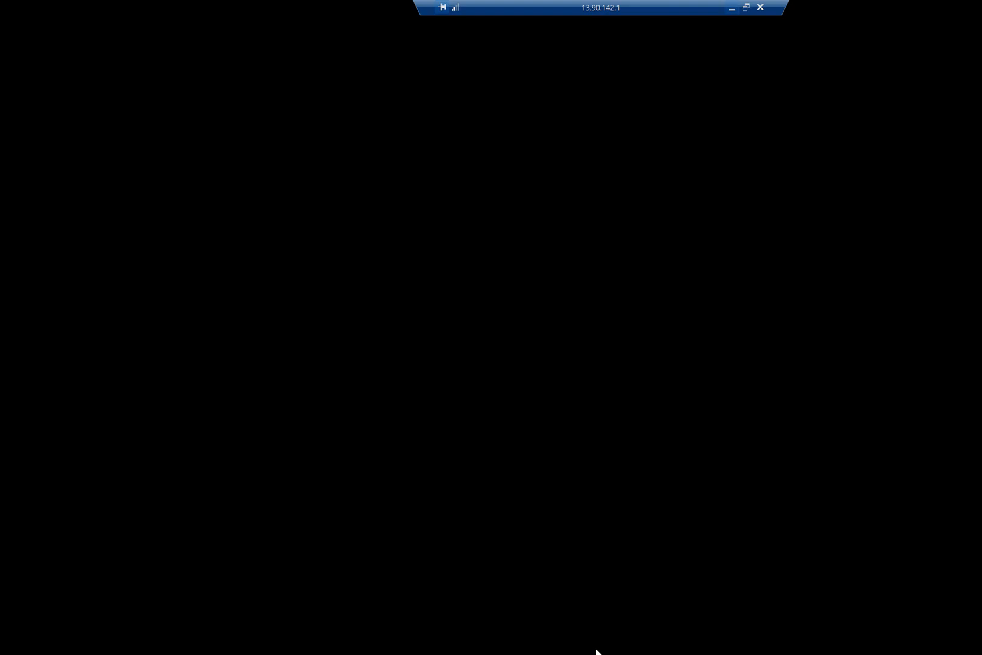
pyautogui.rightClick(429, 257)
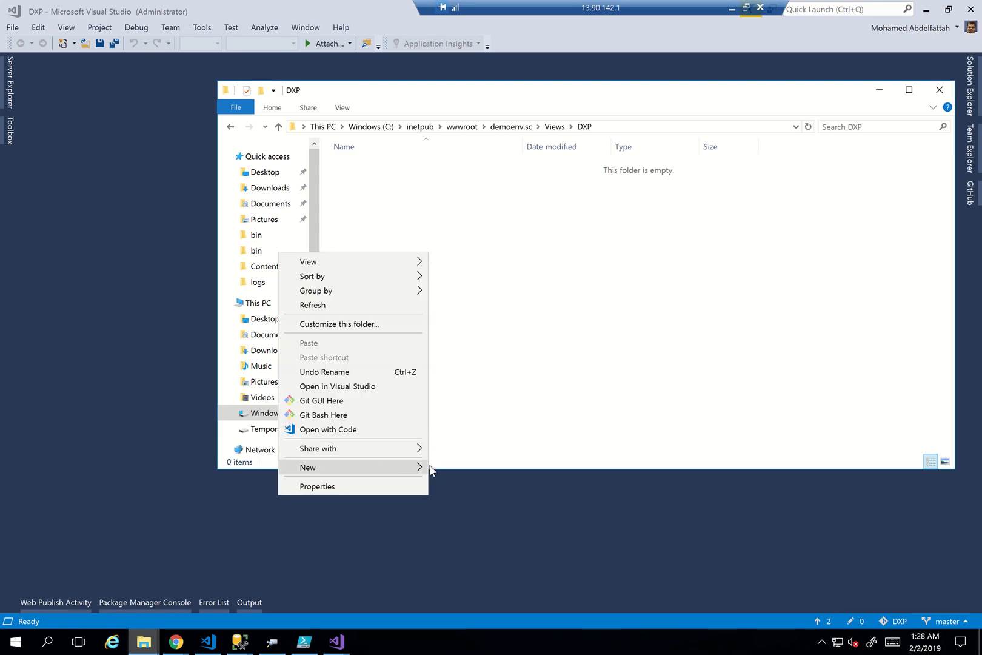
pyautogui.moveTo(417, 472)
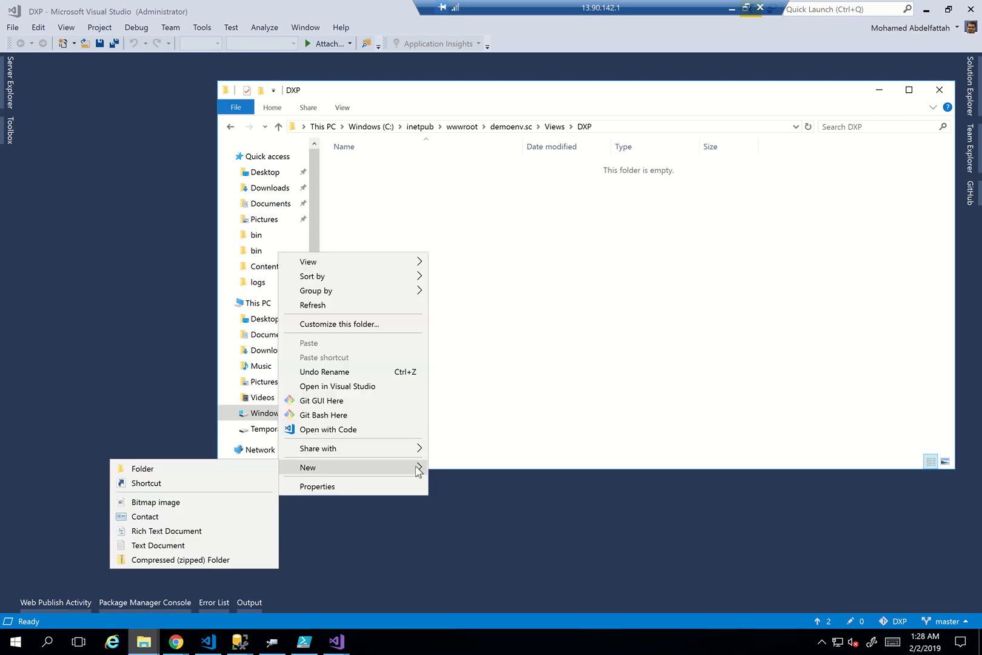
pyautogui.click(250, 470)
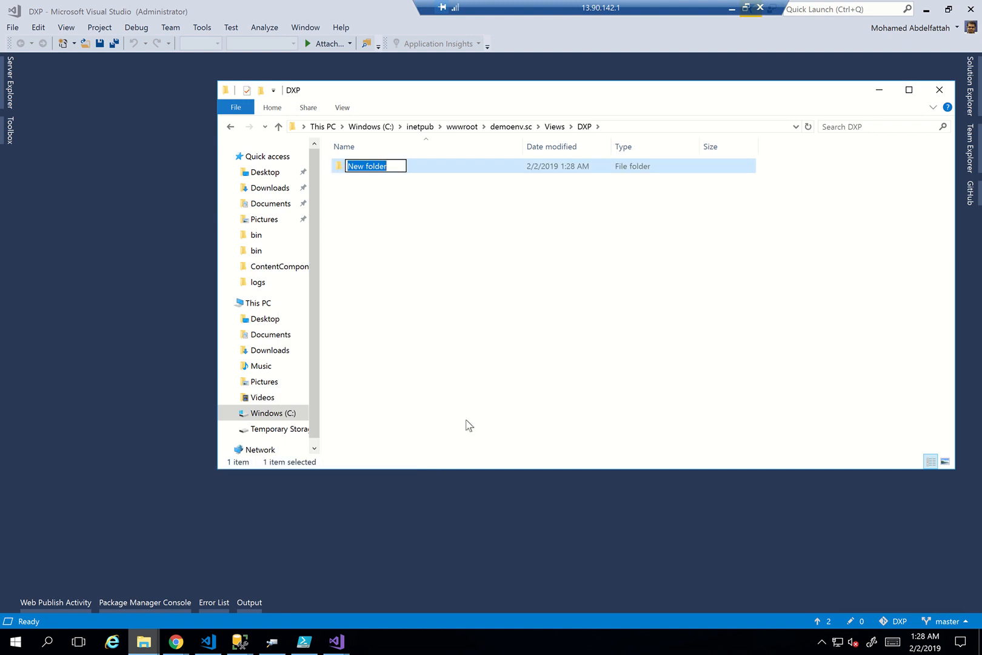
pyautogui.write('Header')
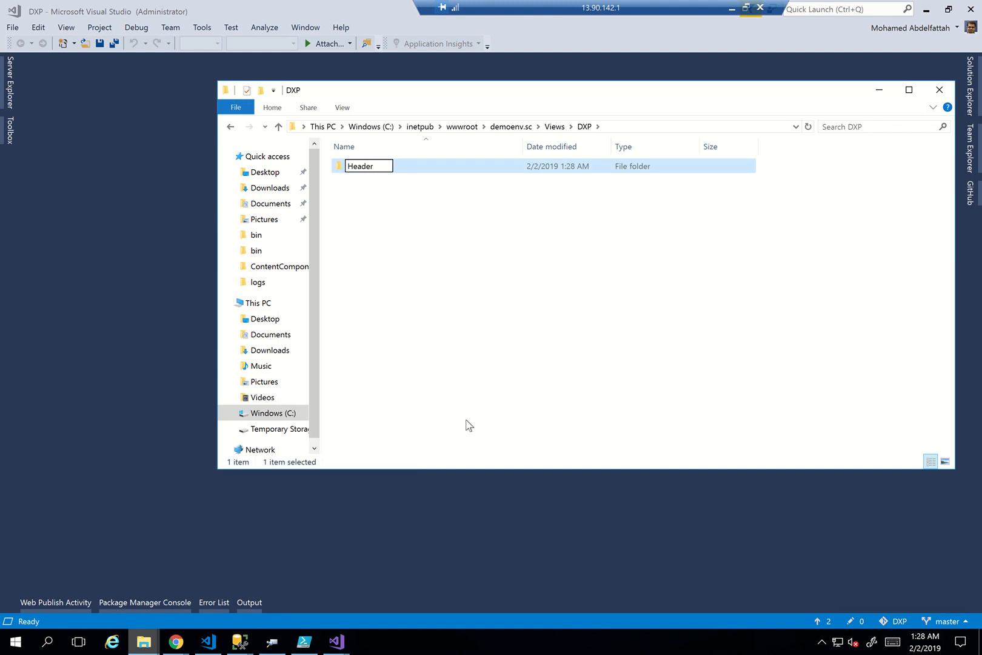
pyautogui.press('Return')
pyautogui.press('Return')
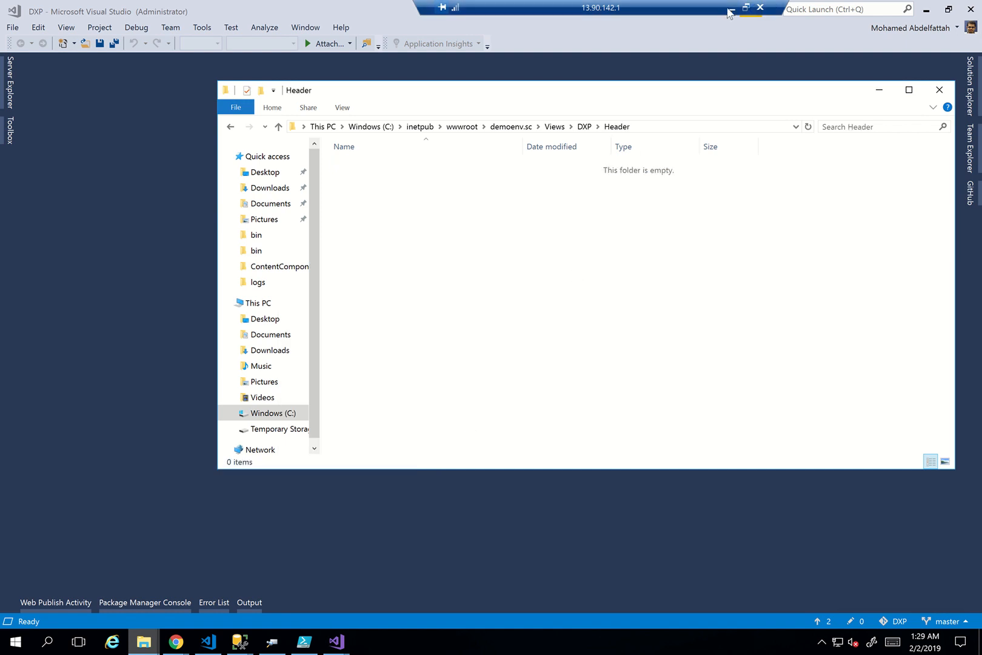
pyautogui.click(732, 8)
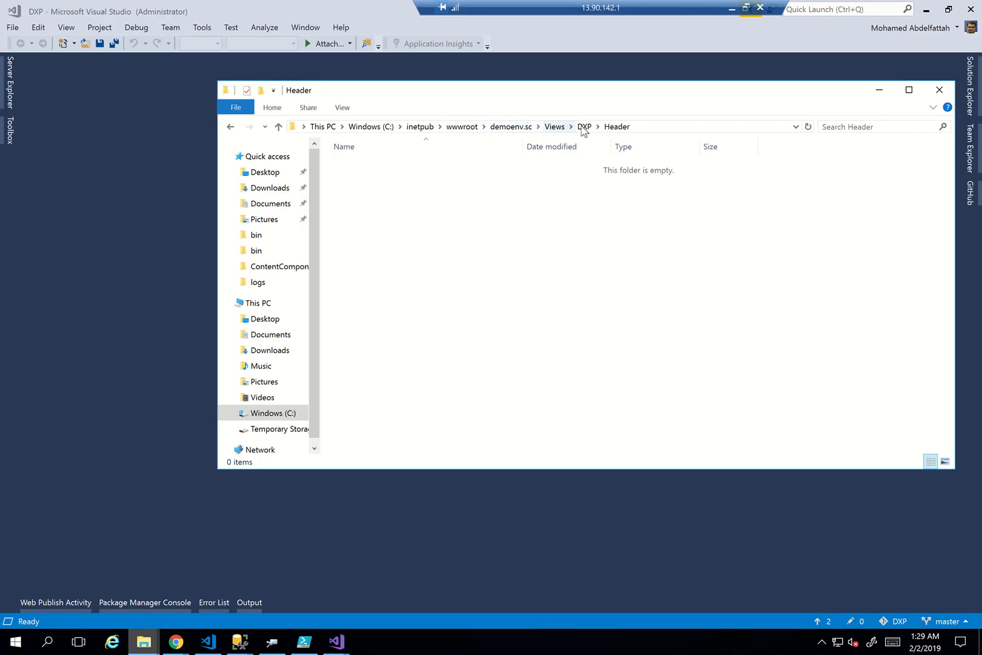
# Rename the Header folder under DXP to PageLayout and return to Sitecore
pyautogui.click(584, 126)
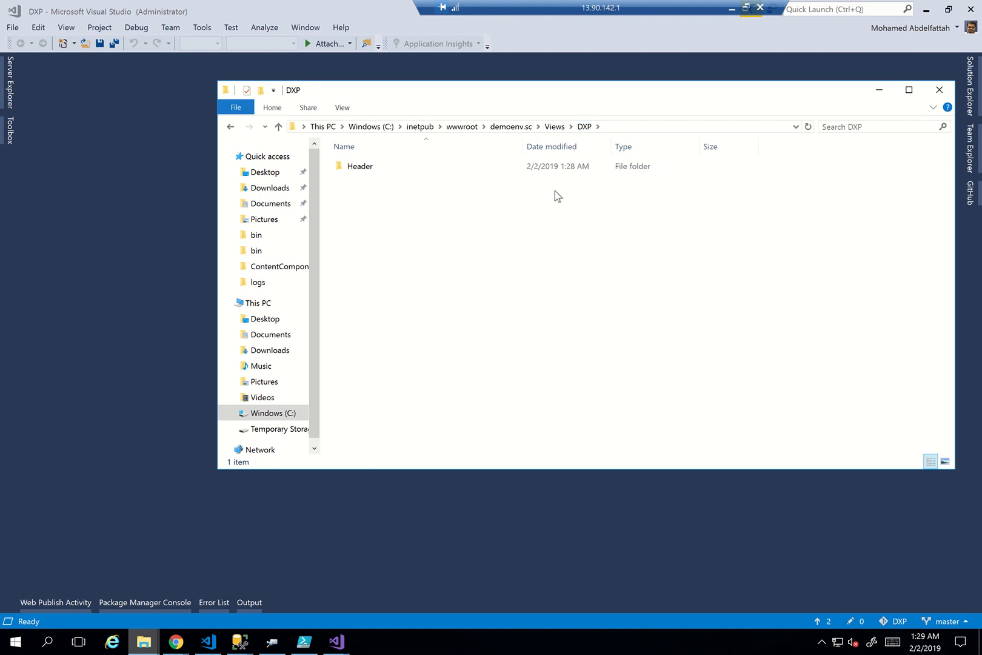
pyautogui.click(486, 171)
pyautogui.press('F2')
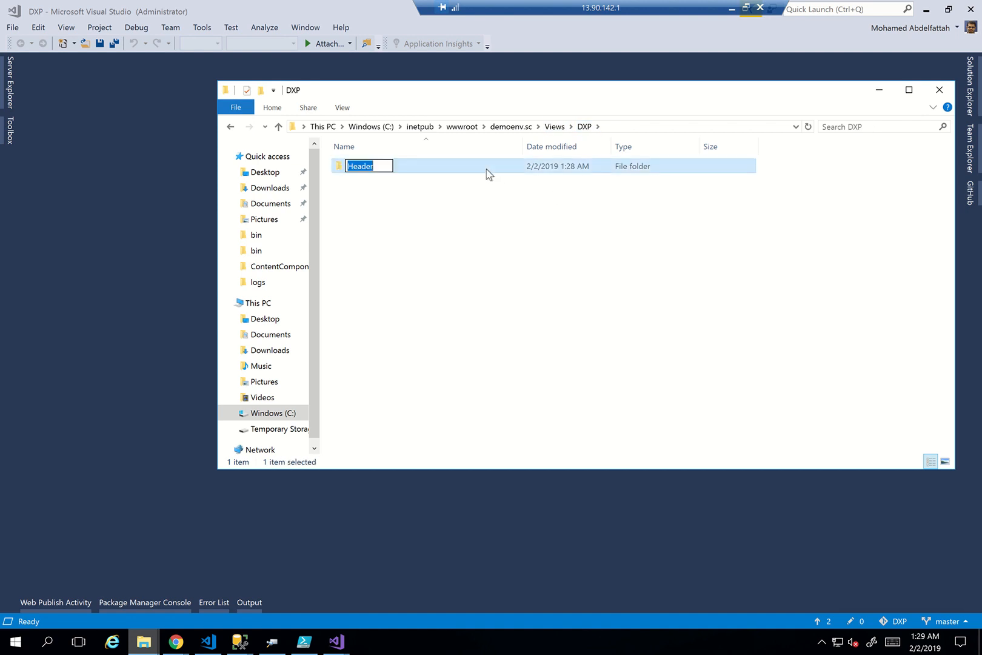
pyautogui.write('PageLayout')
pyautogui.press('Return')
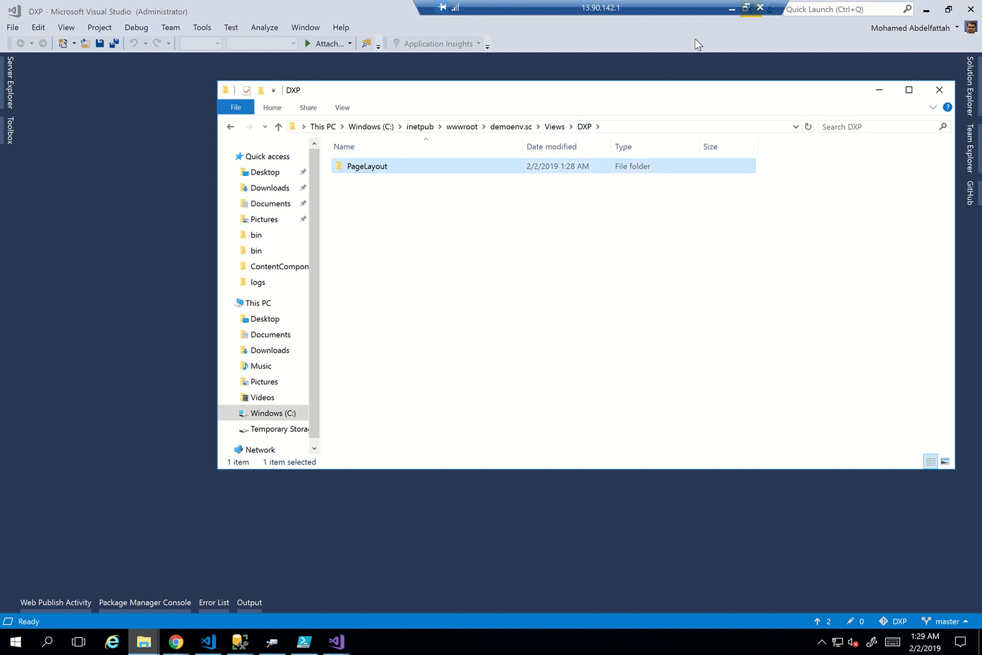
pyautogui.click(731, 10)
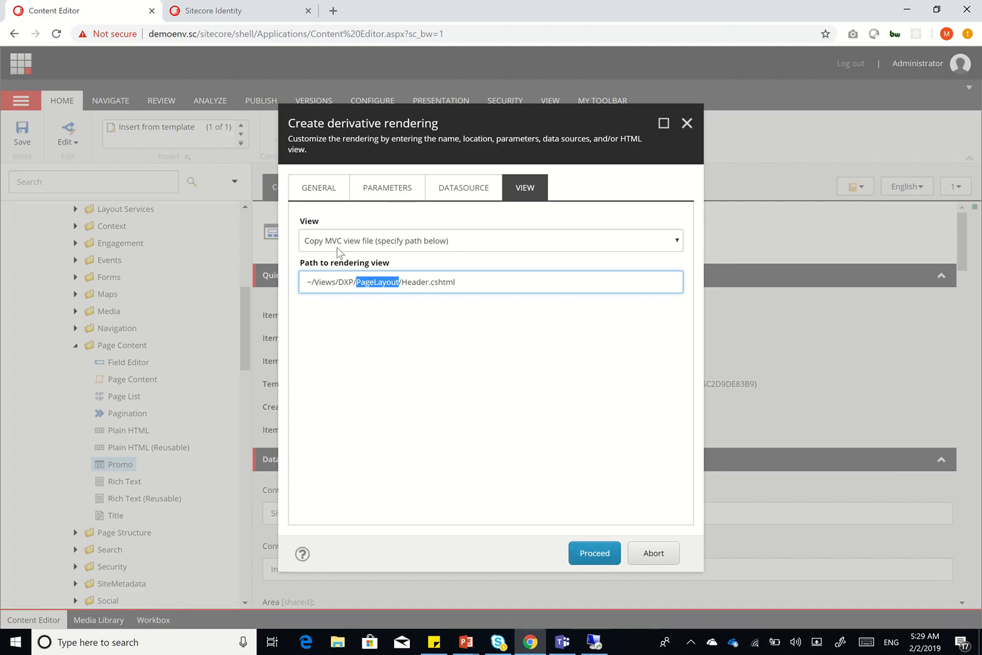
# Review the Datasource, Parameters and General settings, then clone Promo into the Header rendering
pyautogui.click(477, 186)
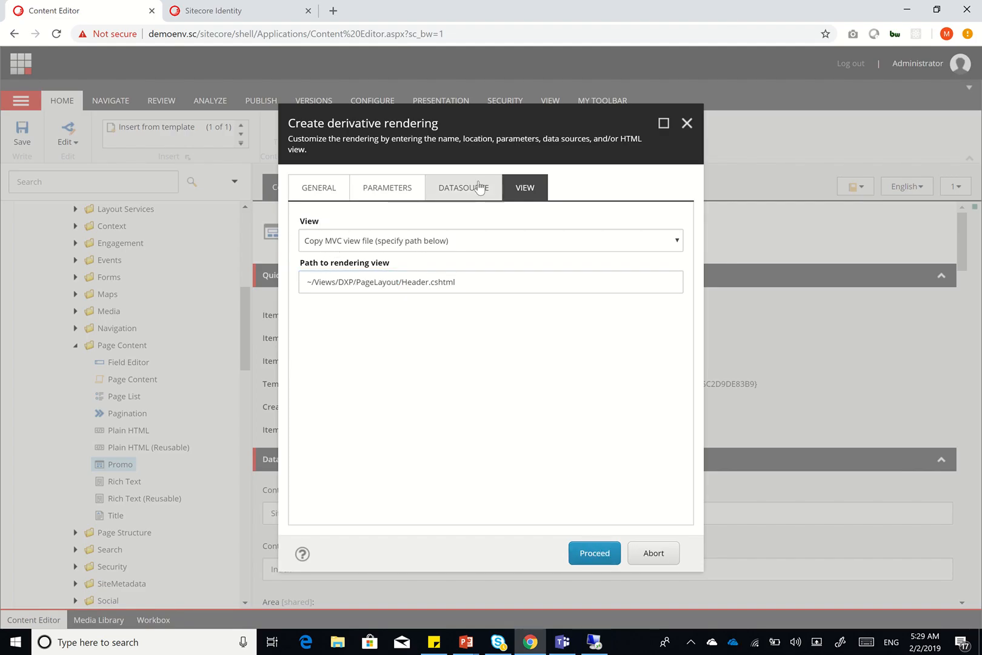
pyautogui.click(388, 189)
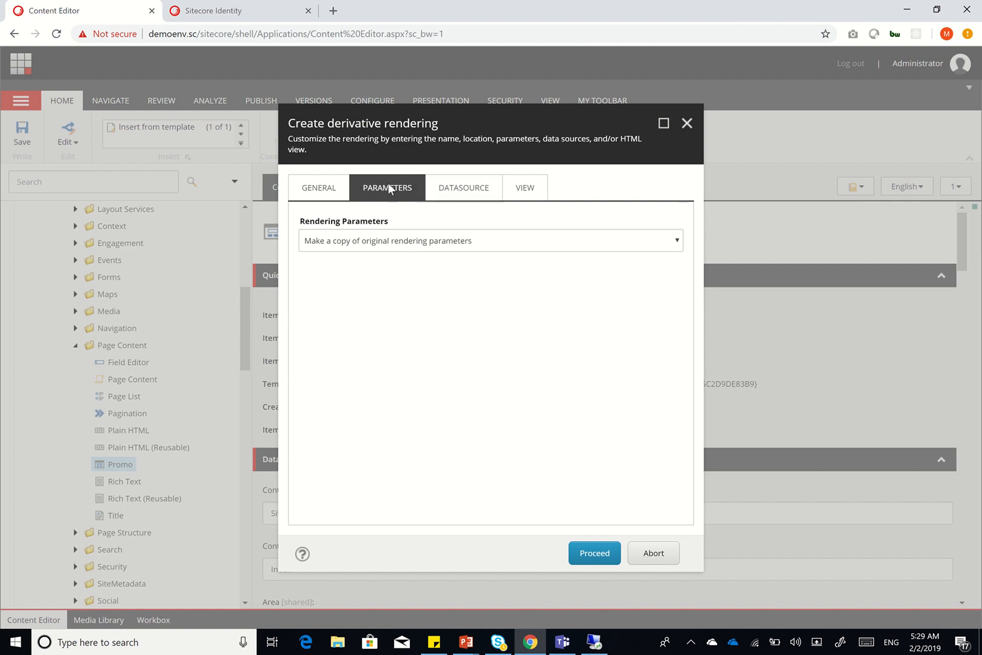
pyautogui.click(311, 189)
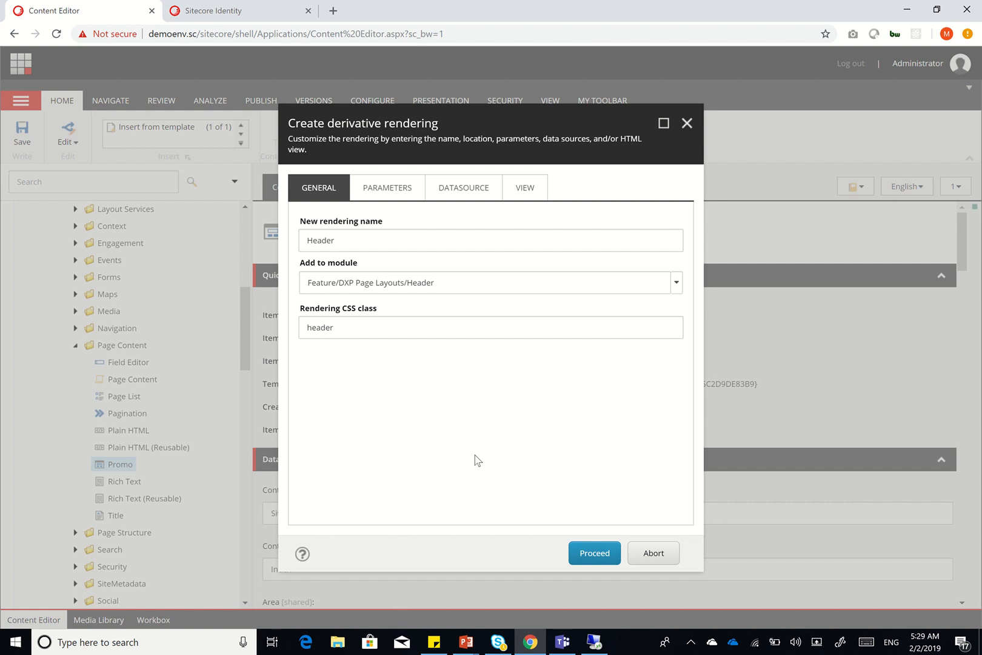
pyautogui.click(588, 556)
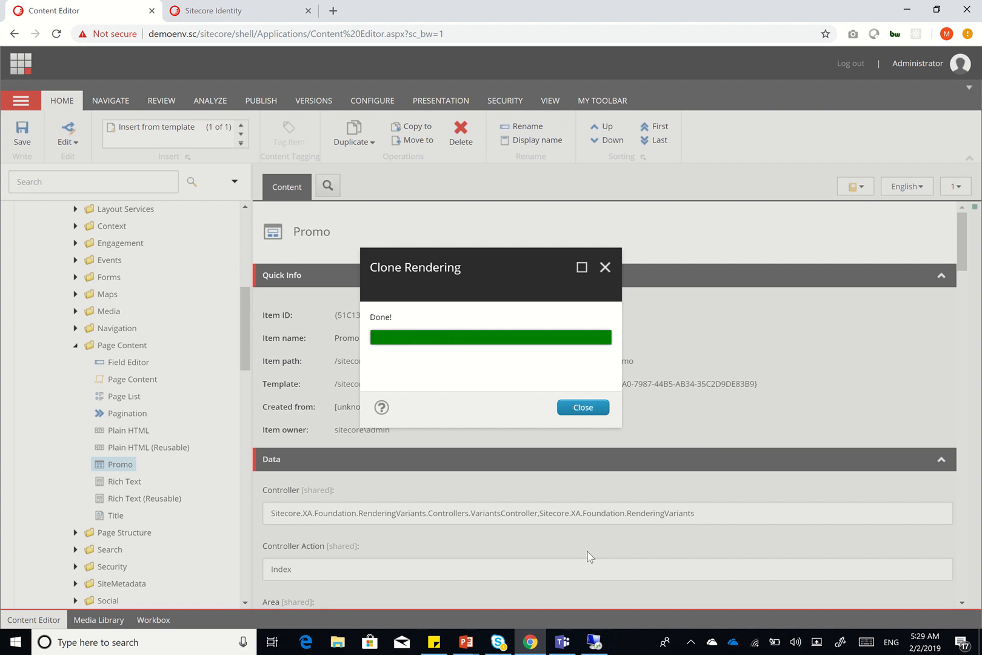
pyautogui.click(580, 409)
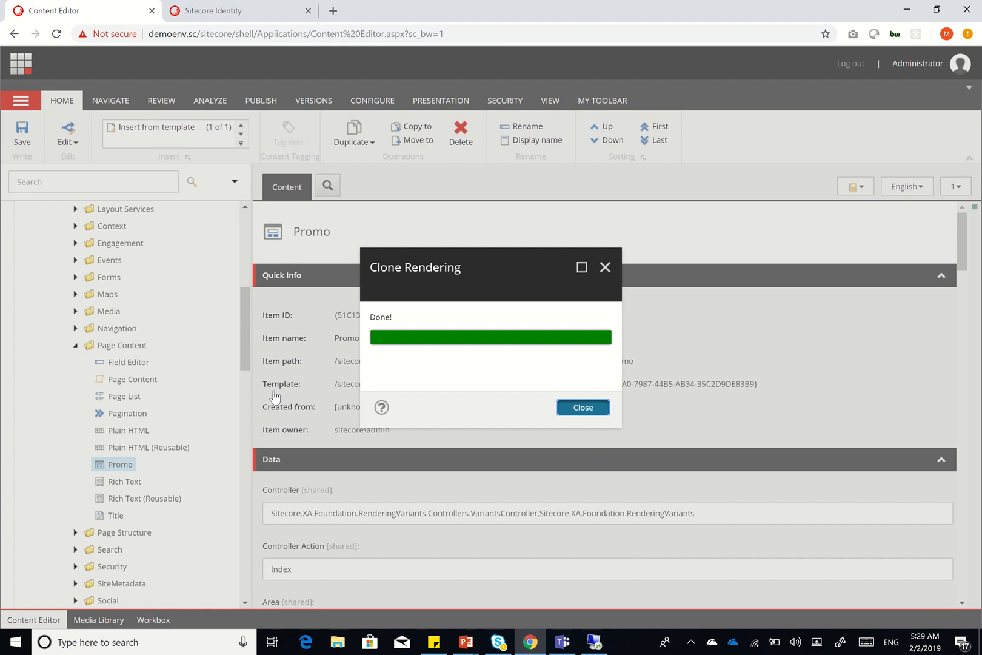
pyautogui.click(594, 642)
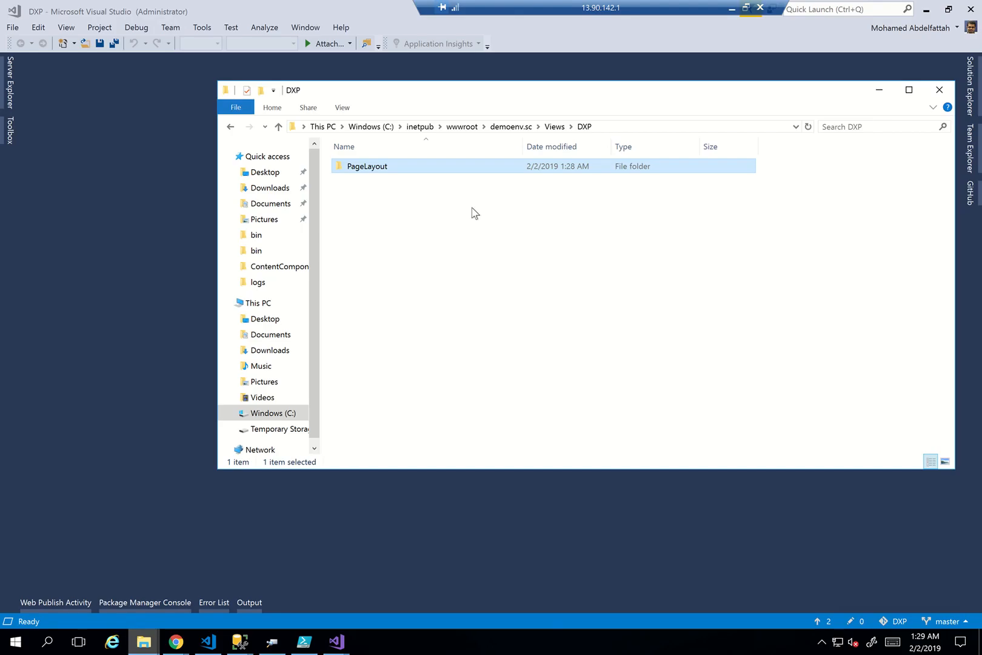
# Open the PageLayout folder and launch Header.cshtml with Open with Code
pyautogui.doubleClick(456, 170)
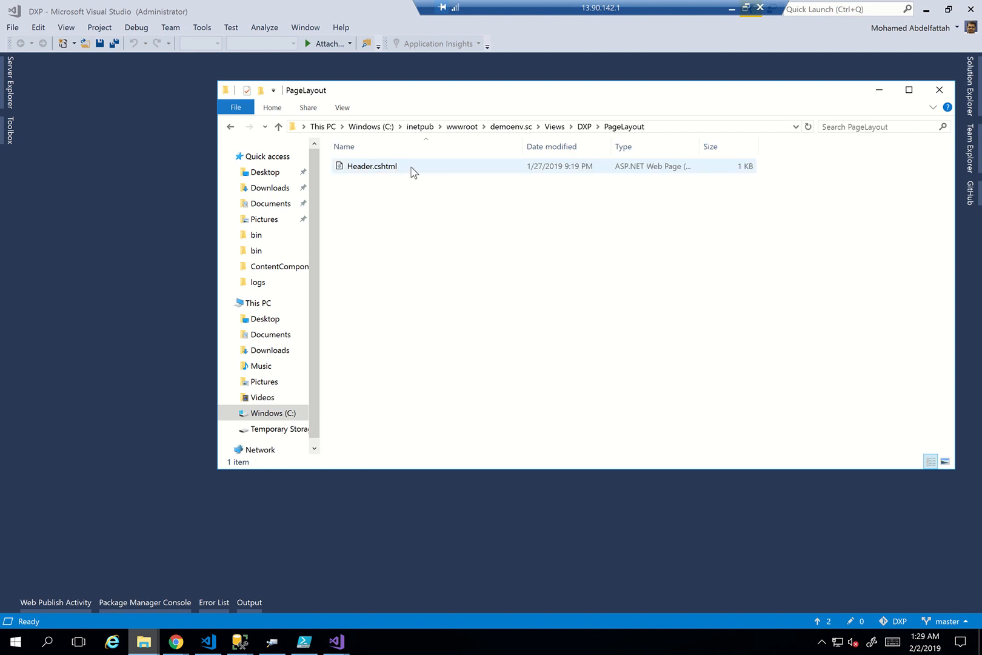
pyautogui.rightClick(411, 171)
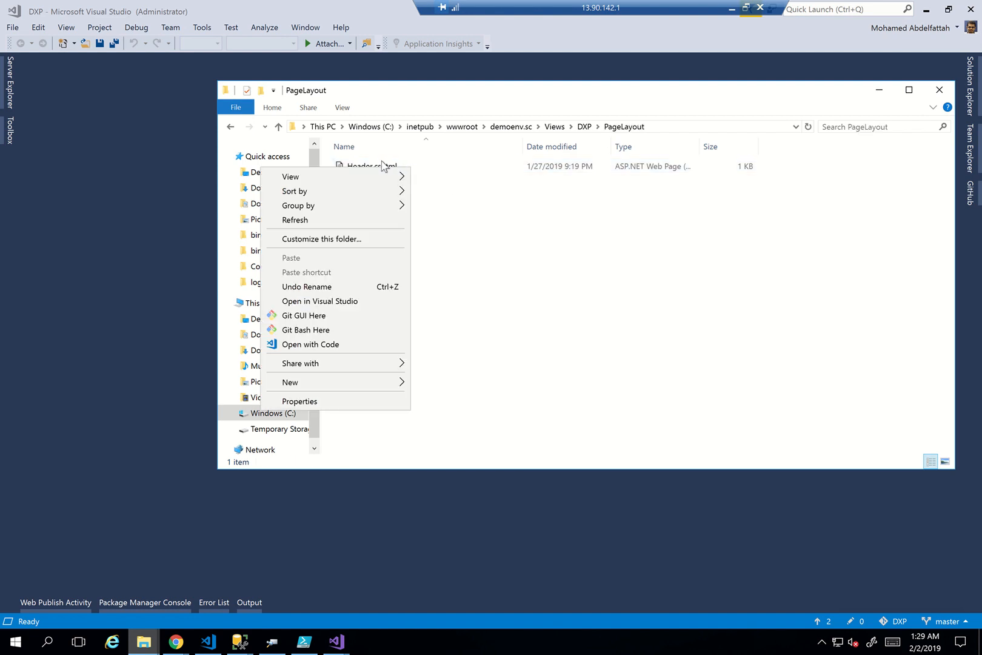
pyautogui.click(383, 165)
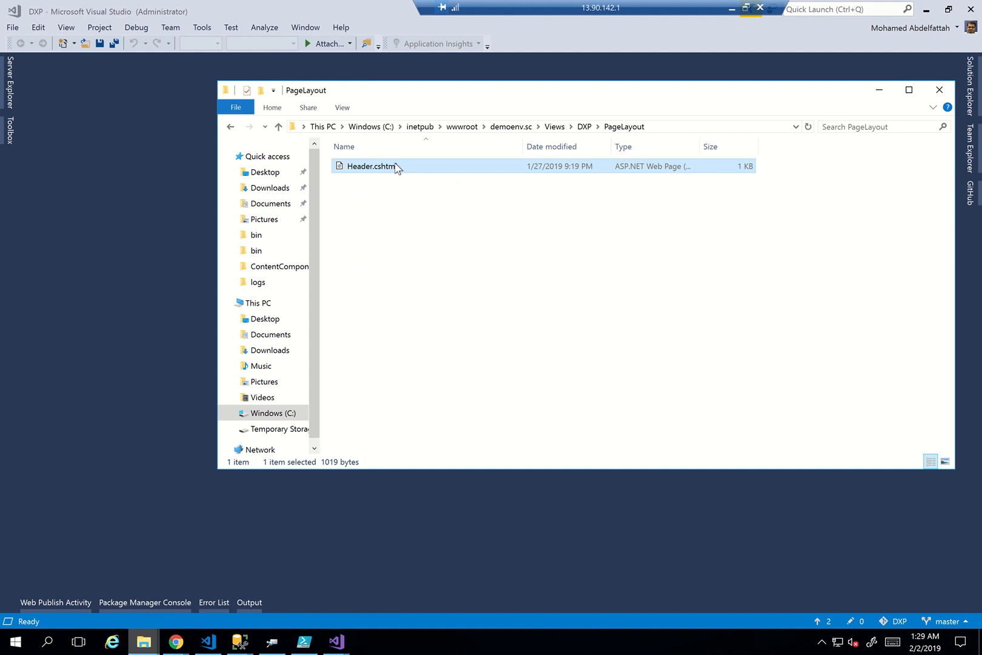
pyautogui.rightClick(396, 168)
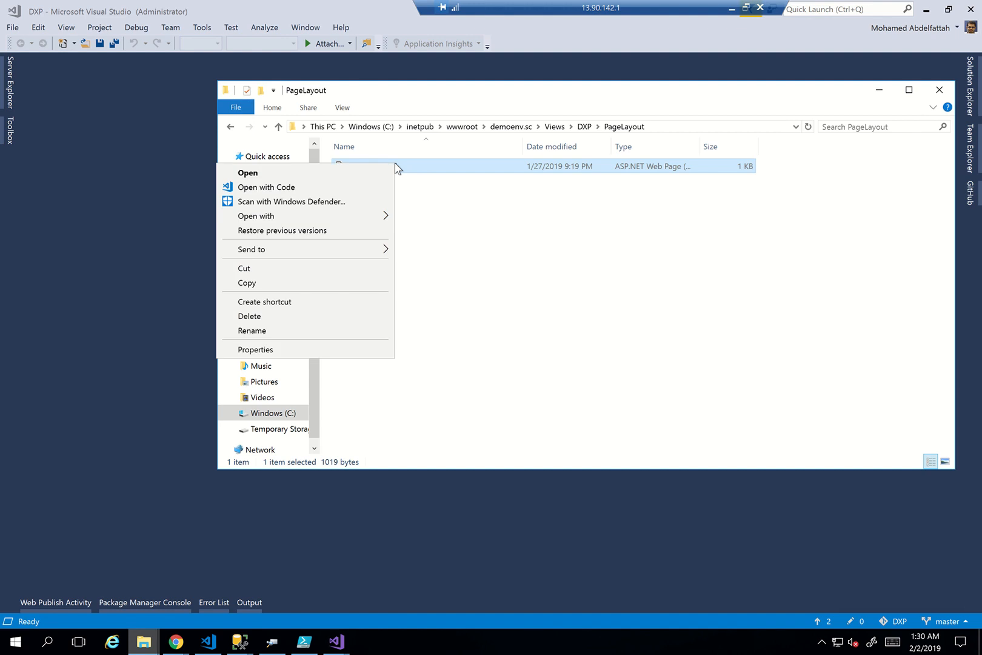
pyautogui.click(350, 191)
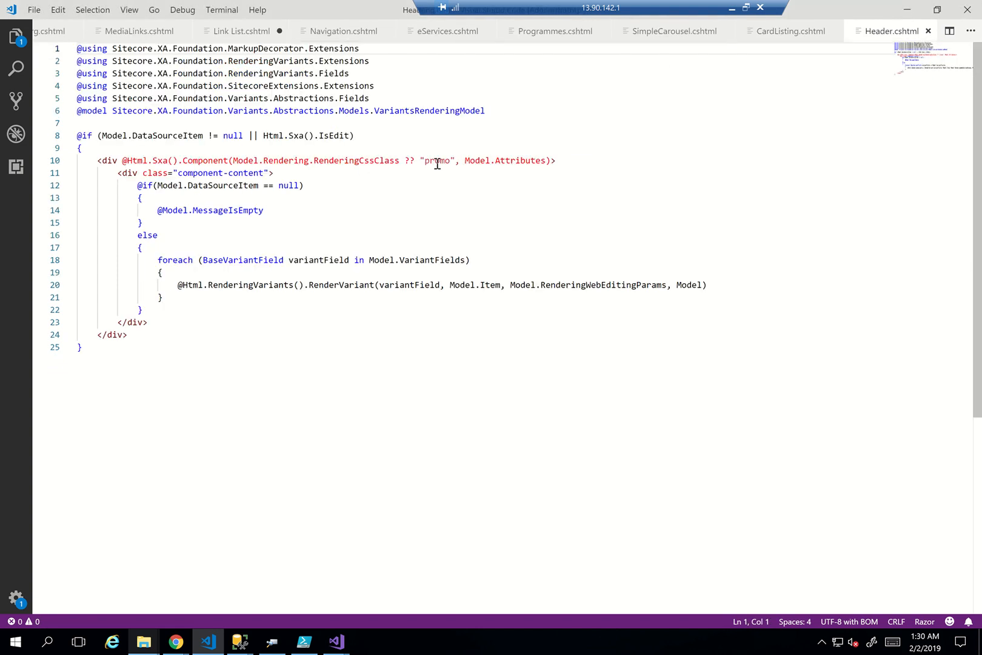
# Replace 'promo' with 'header' as the default CSS class on line 10 of Header.cshtml
pyautogui.doubleClick(437, 162)
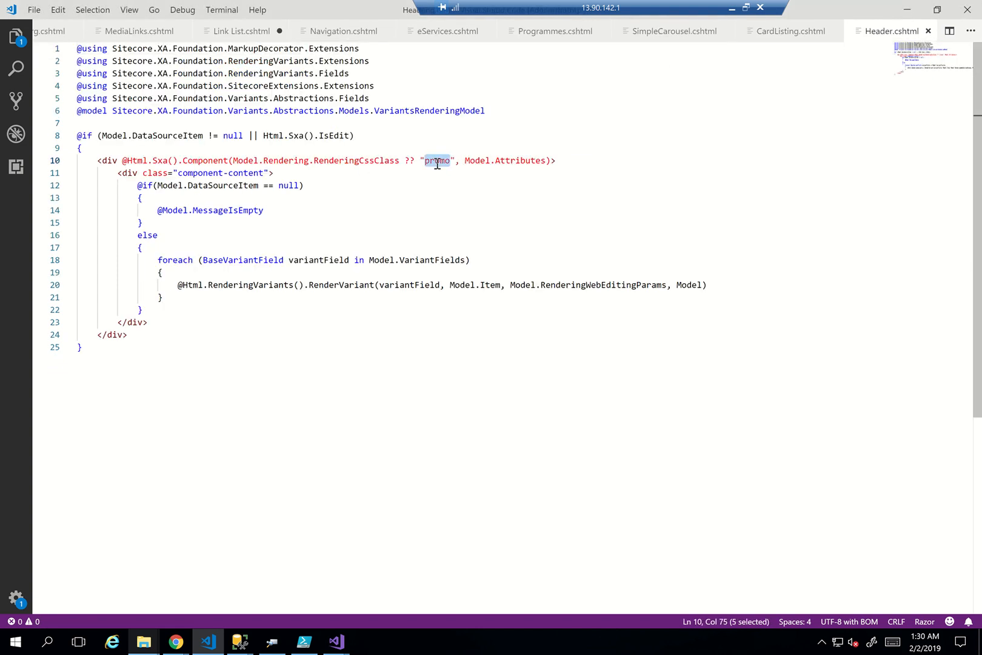
pyautogui.write('header')
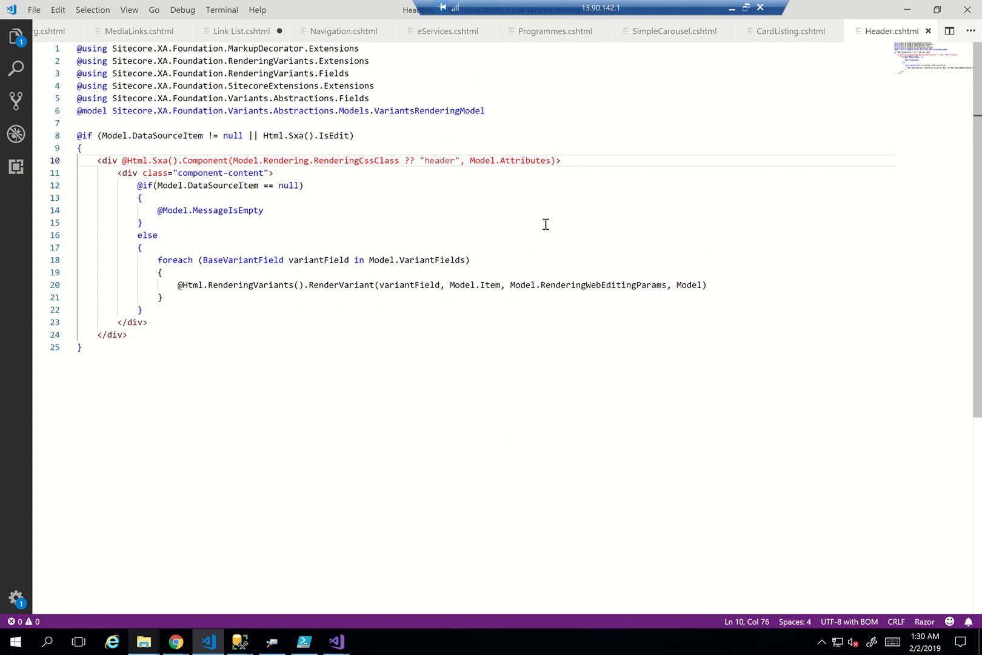
pyautogui.click(732, 8)
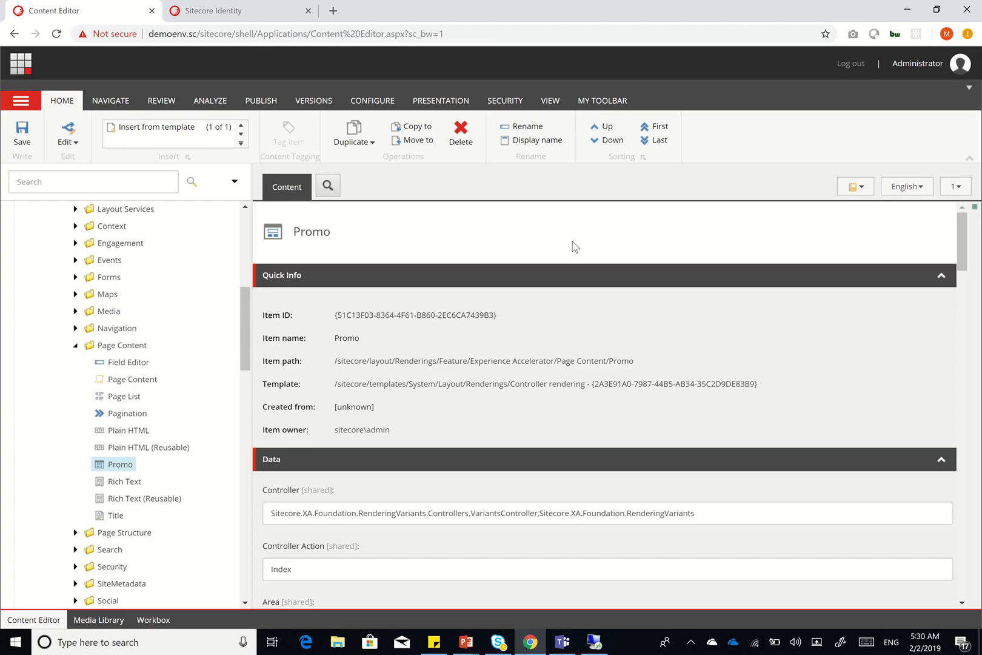
# Navigate the tree to Templates > Feature > DXP Page Layouts > Header and select the Header template
pyautogui.scroll(-2, 533, 351)
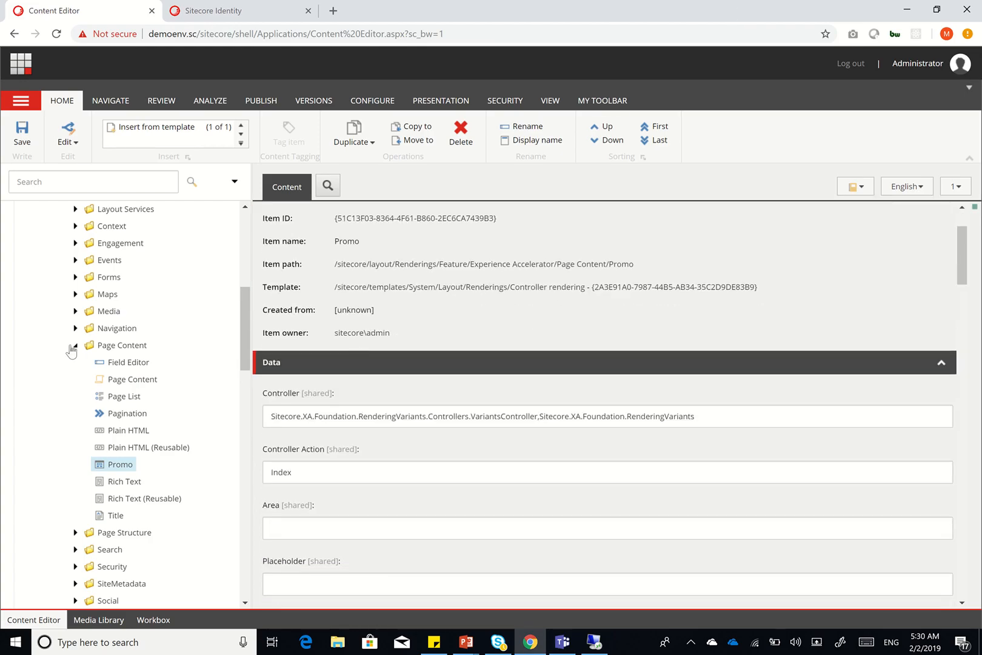
pyautogui.click(76, 347)
pyautogui.scroll(-8, 131, 433)
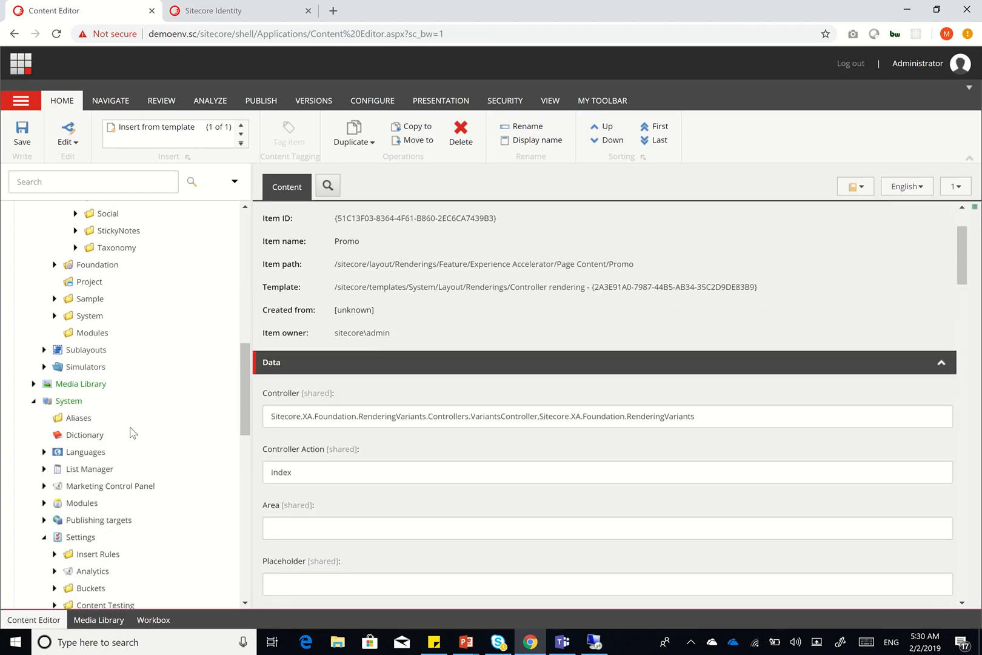
pyautogui.scroll(-7, 131, 433)
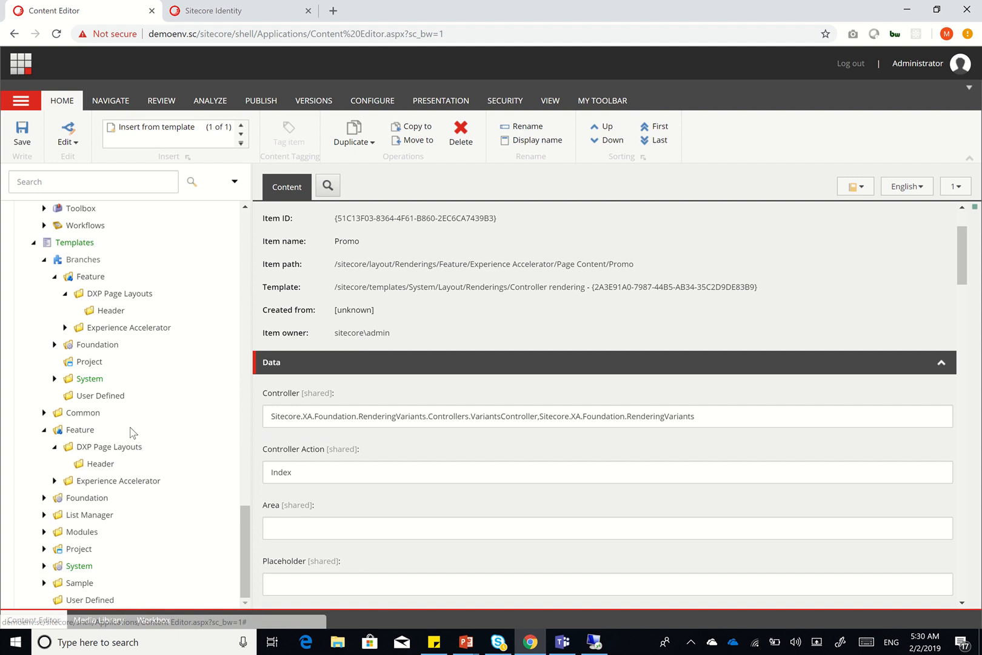
pyautogui.click(44, 260)
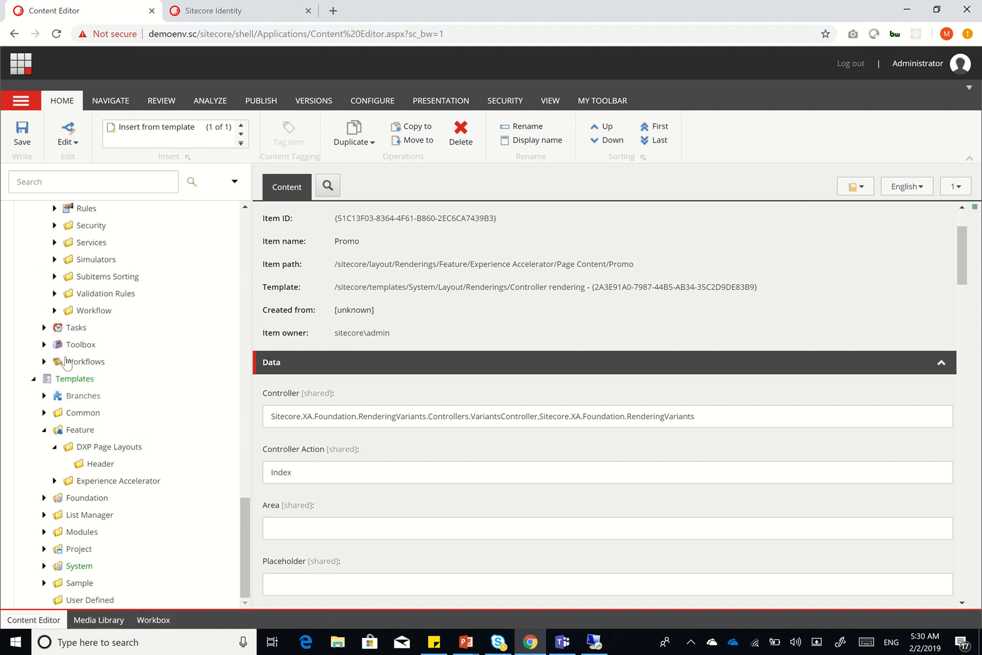
pyautogui.click(54, 447)
pyautogui.click(55, 463)
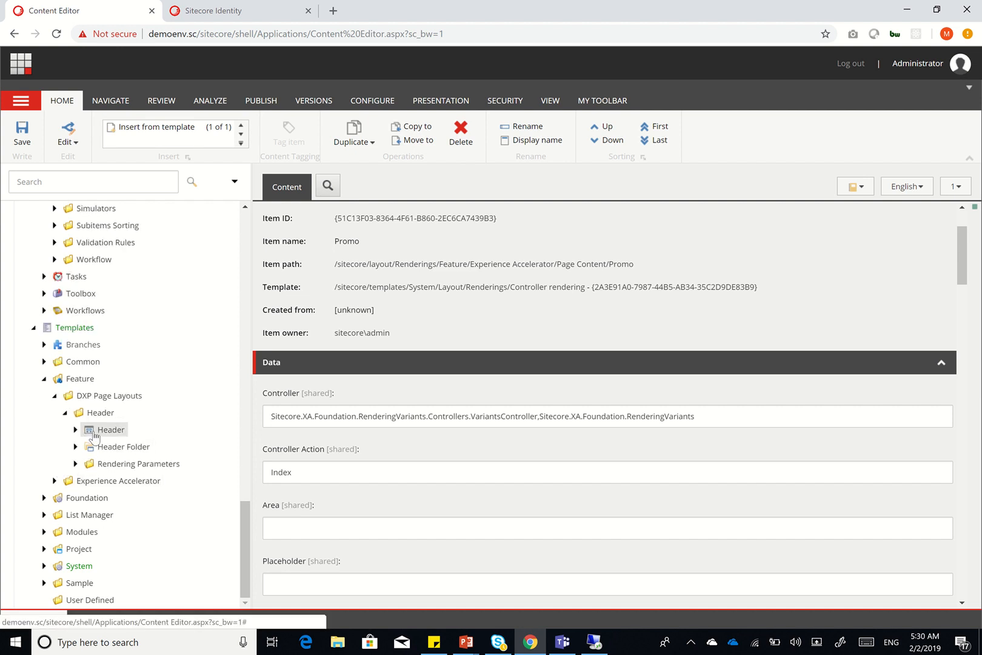
pyautogui.click(94, 435)
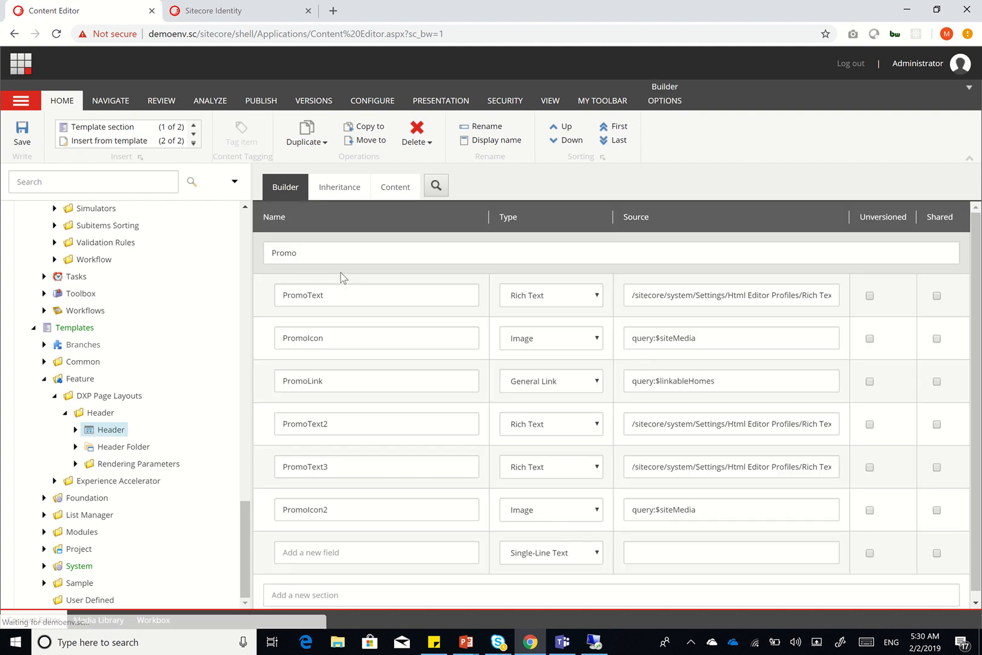
# Add a new template section named Header
pyautogui.click(371, 253)
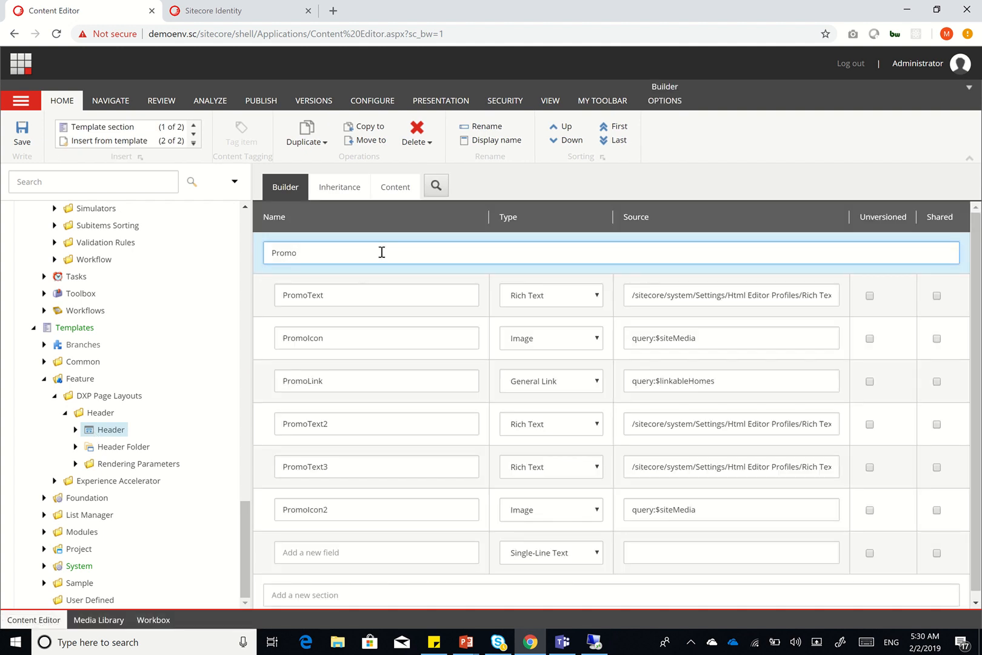
pyautogui.scroll(-1, 370, 460)
pyautogui.click(345, 592)
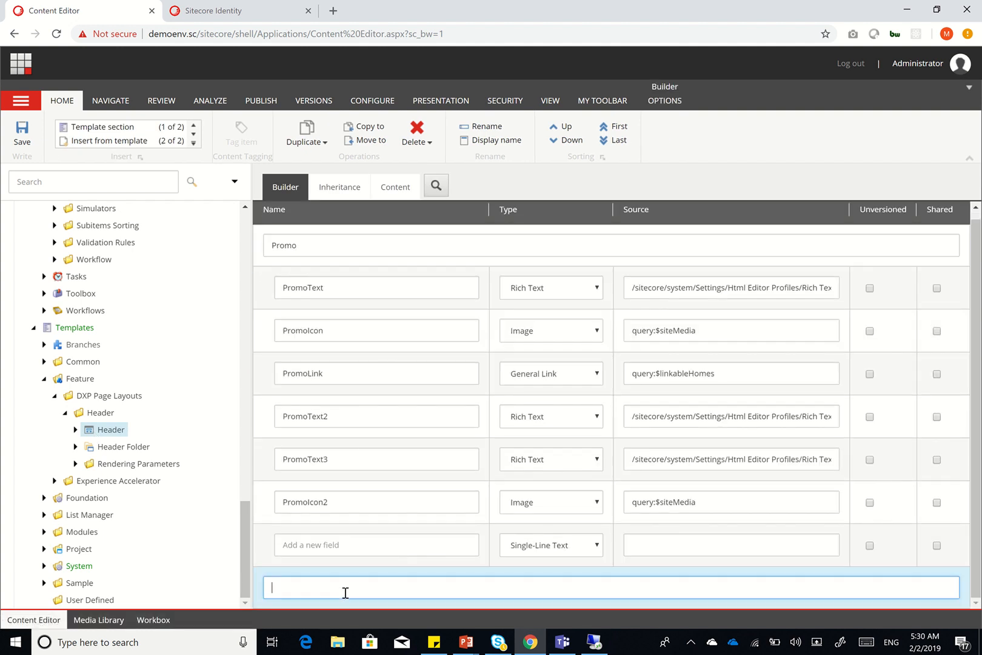
pyautogui.write('Header Confi')
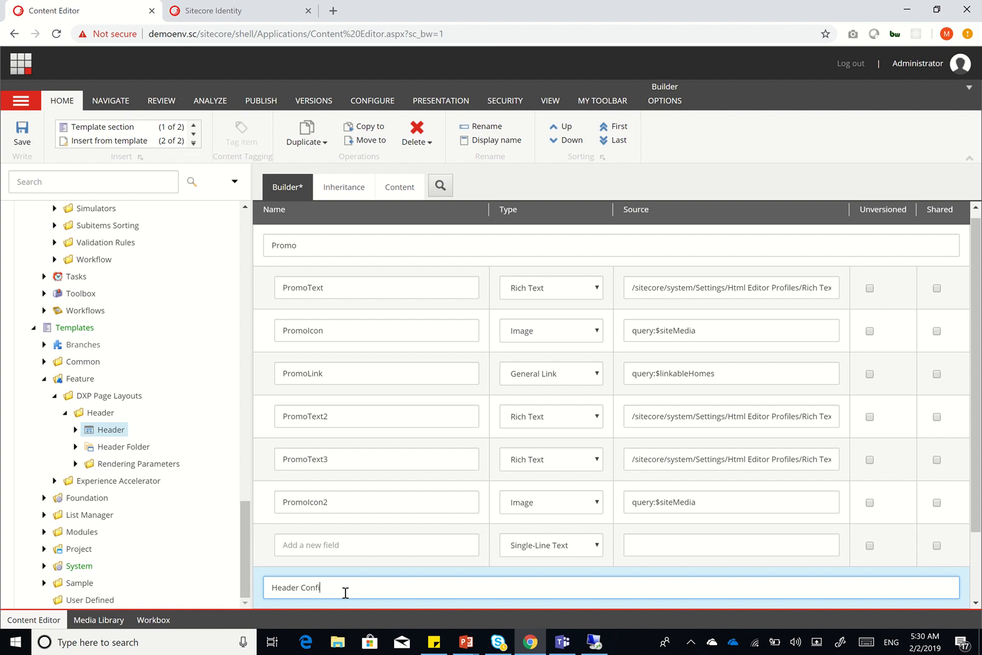
pyautogui.write('gu')
pyautogui.hotkey('ctrl', 'shift', 'Left')
pyautogui.press('BackSpace')
pyautogui.press('BackSpace')
# Add a Title field and a Logo field of type Image to the Header section
pyautogui.scroll(-2, 345, 593)
pyautogui.click(329, 551)
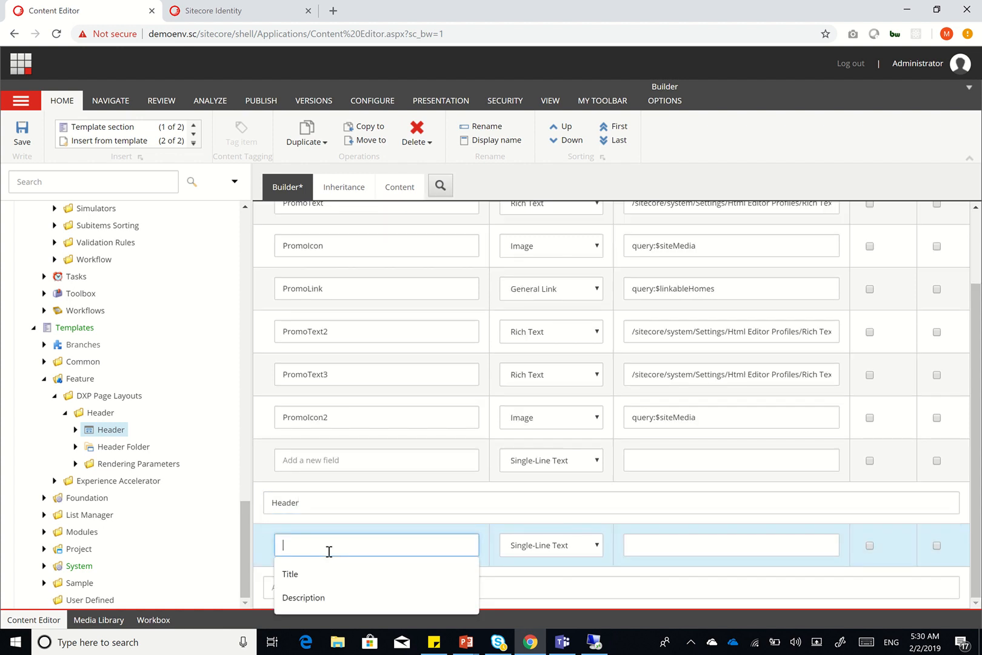
pyautogui.write('Titl')
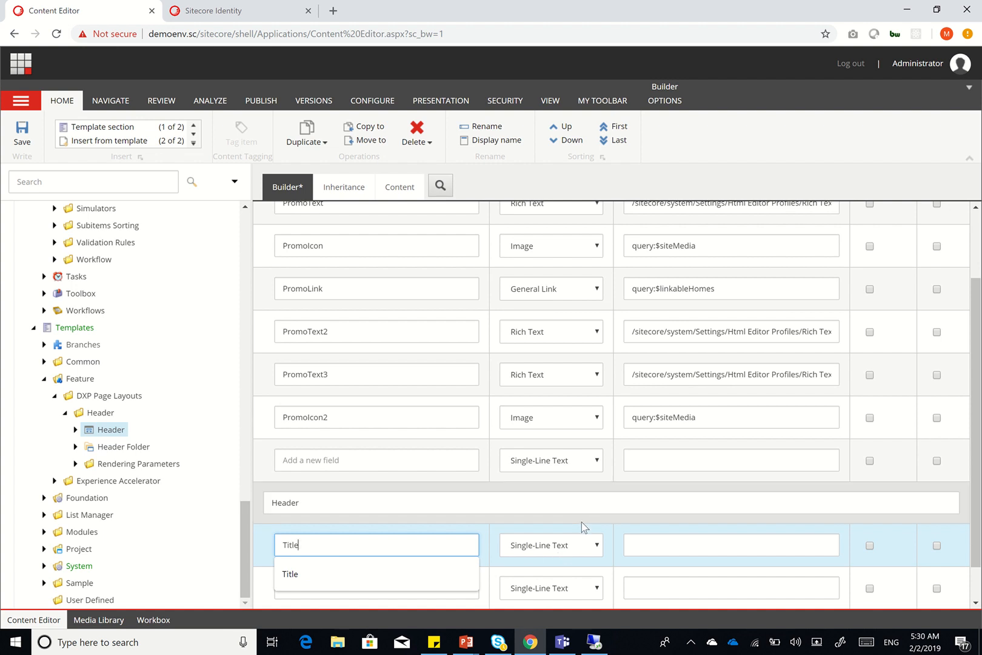
pyautogui.write('e')
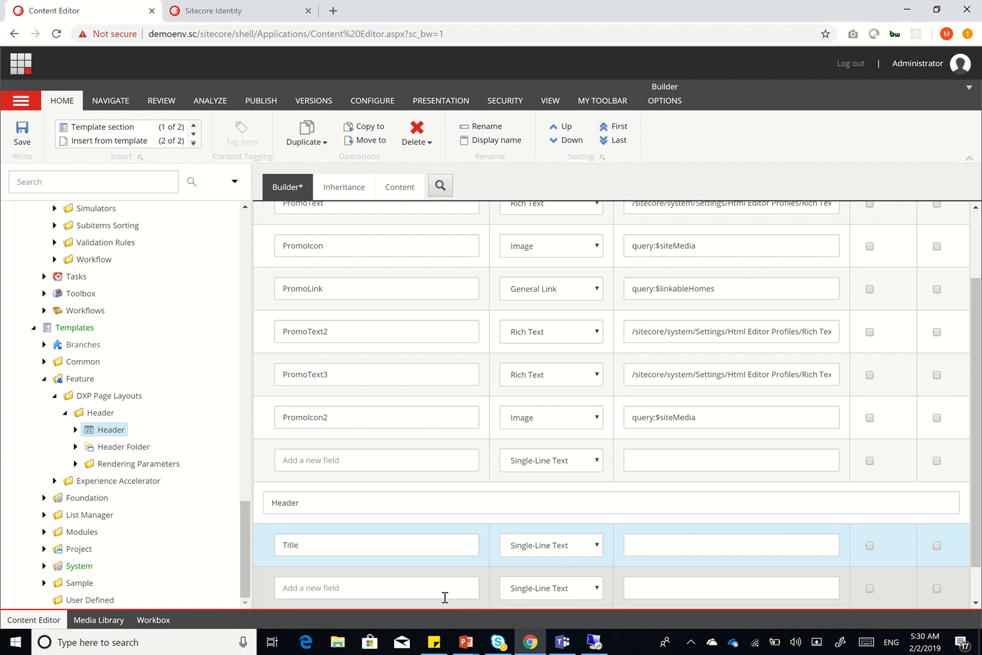
pyautogui.click(445, 591)
pyautogui.write('Logo')
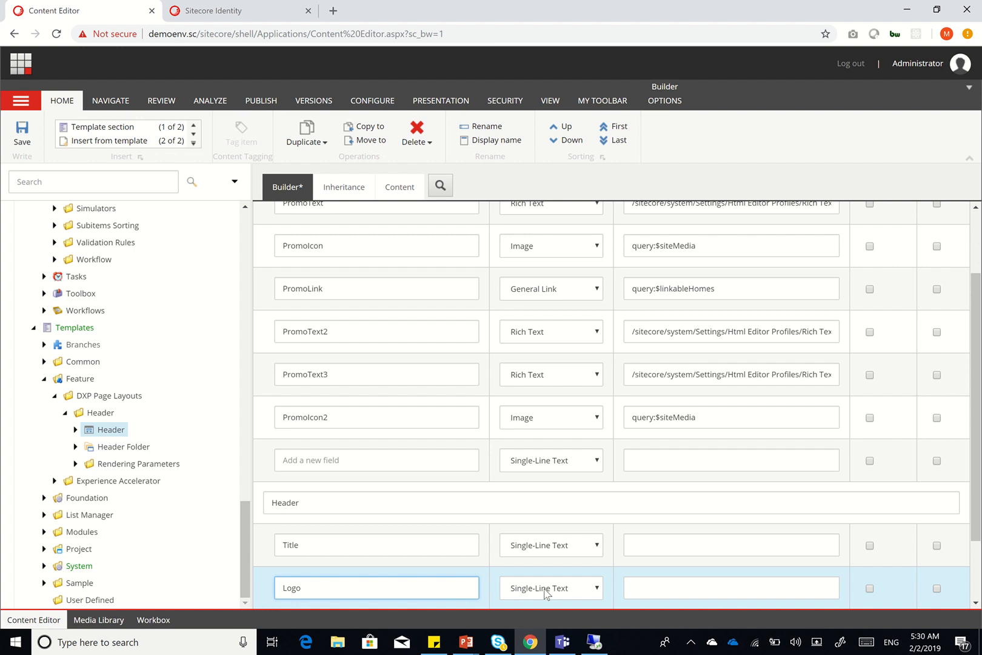
pyautogui.click(547, 592)
pyautogui.press('i')
pyautogui.press('Return')
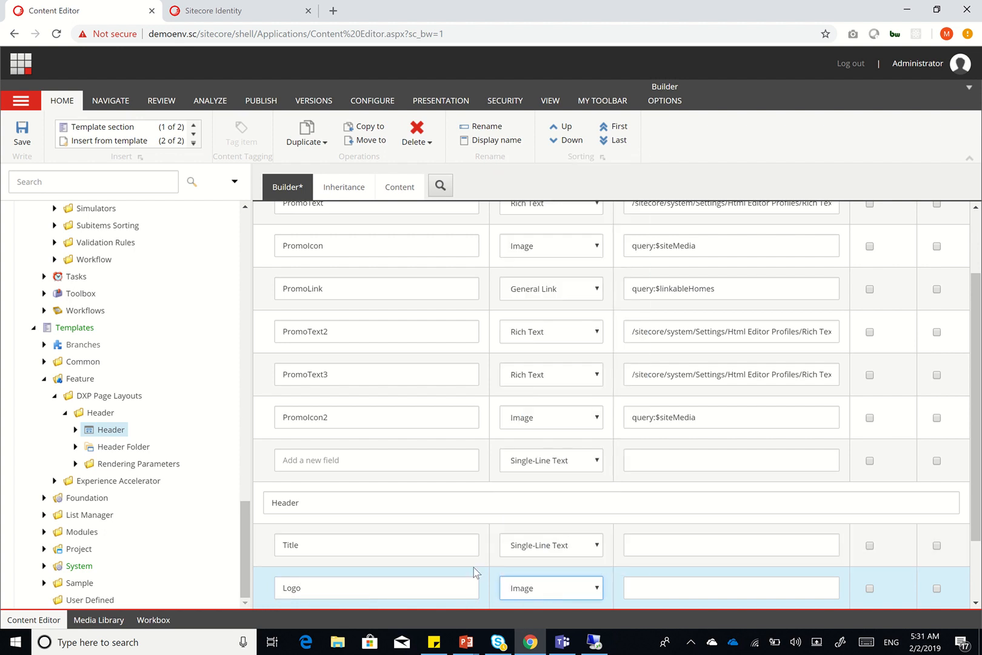
# Add a Description field of type Rich Text
pyautogui.scroll(-2, 471, 569)
pyautogui.click(383, 548)
pyautogui.write('D')
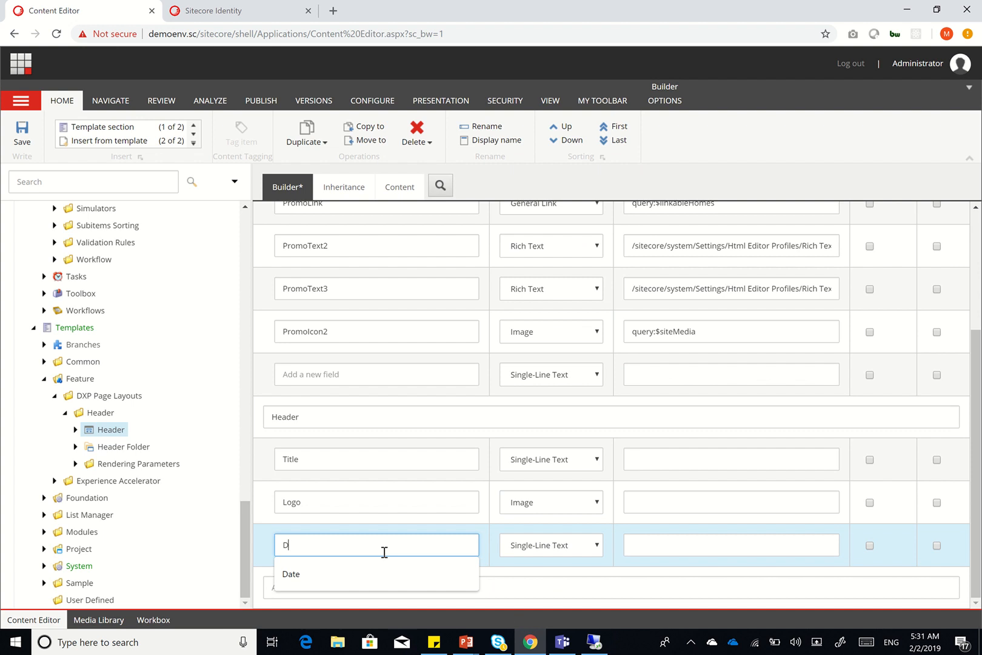
pyautogui.write('escription')
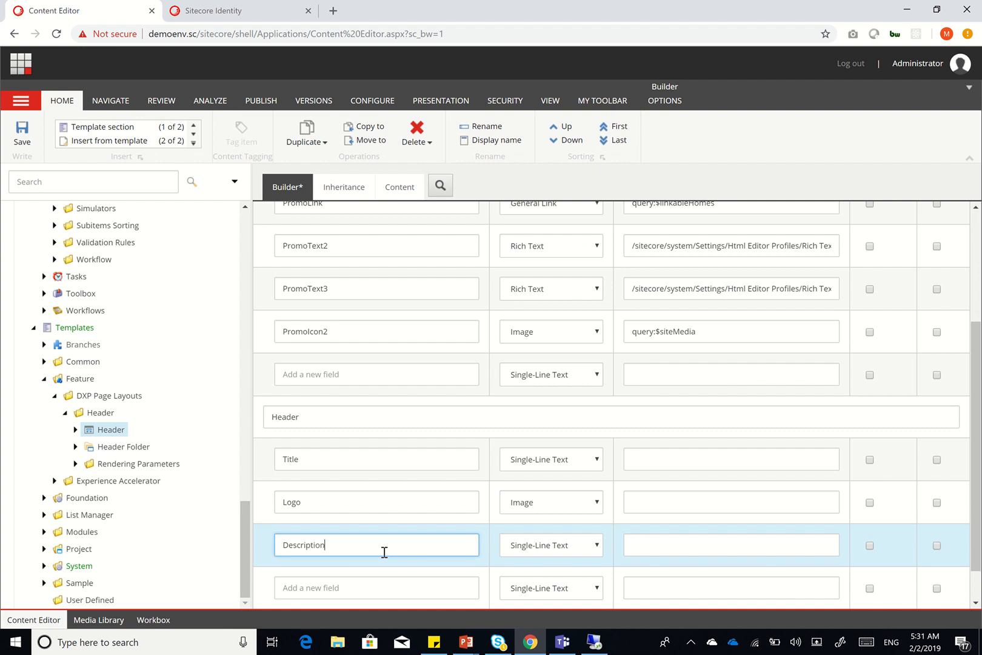
pyautogui.press('Tab')
pyautogui.press('r')
pyautogui.press('i')
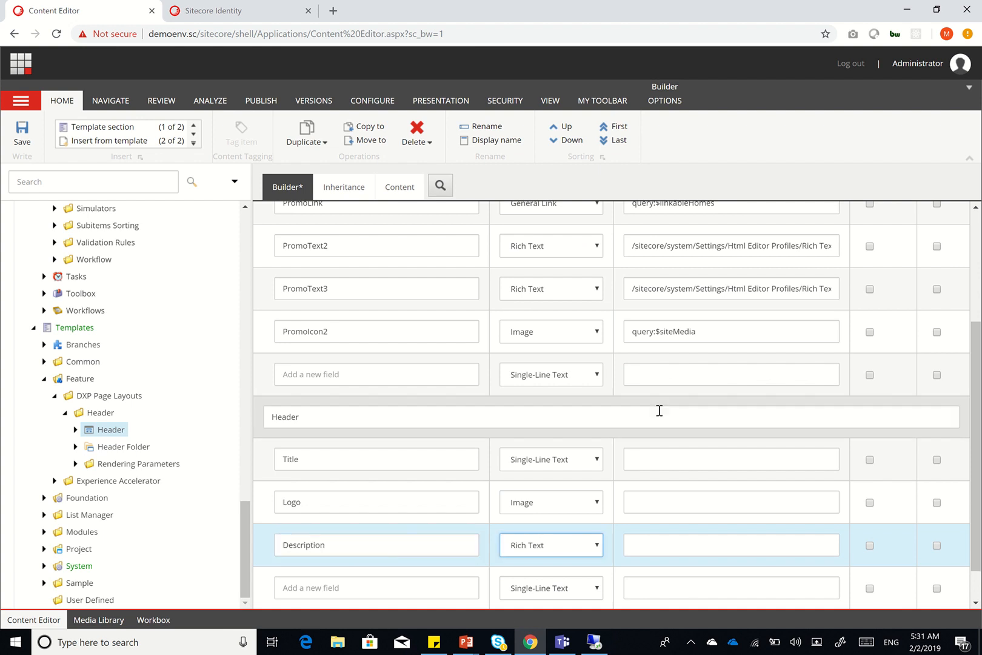
# Reuse PromoIcon2's media query as Logo's source and PromoText2's rich text profile as Description's source
pyautogui.click(700, 338)
pyautogui.hotkey('ctrl', 'c')
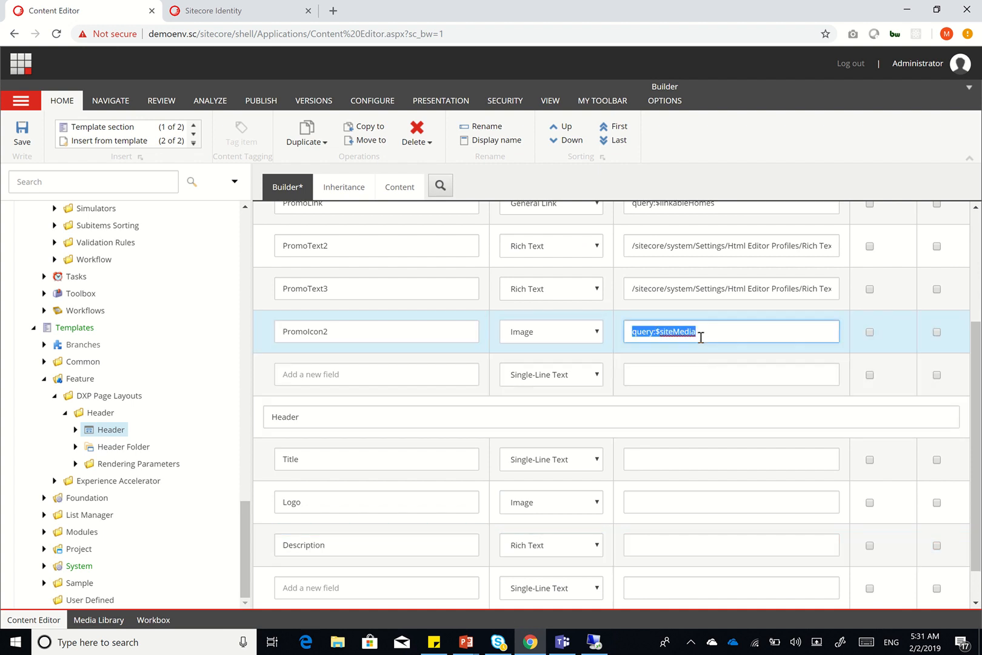
pyautogui.click(669, 507)
pyautogui.hotkey('ctrl', 'v')
pyautogui.scroll(2, 749, 304)
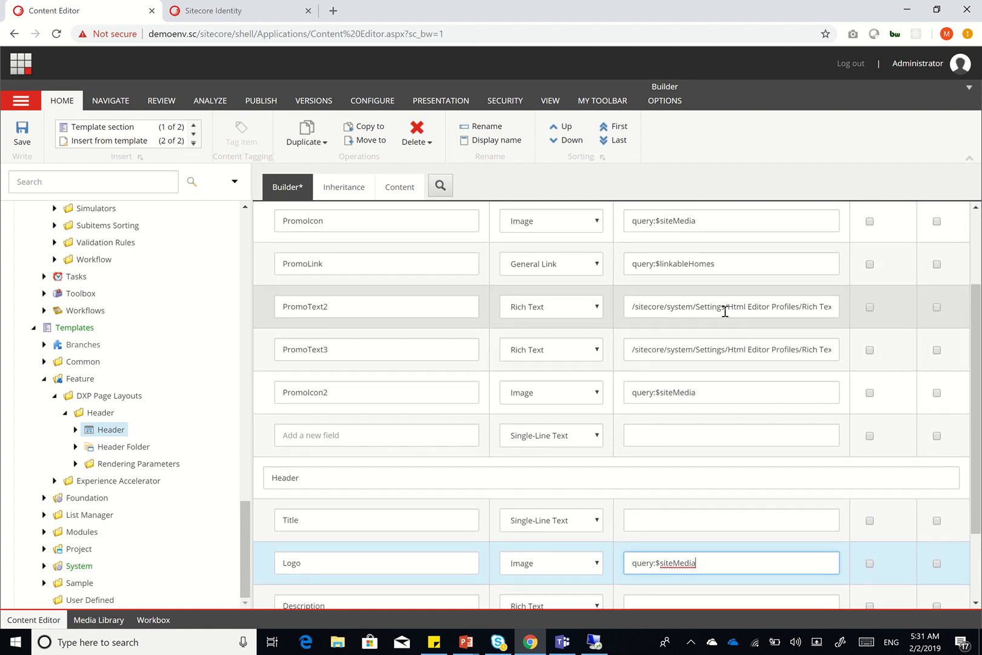
pyautogui.click(723, 308)
pyautogui.hotkey('ctrl', 'a')
pyautogui.scroll(-3, 723, 312)
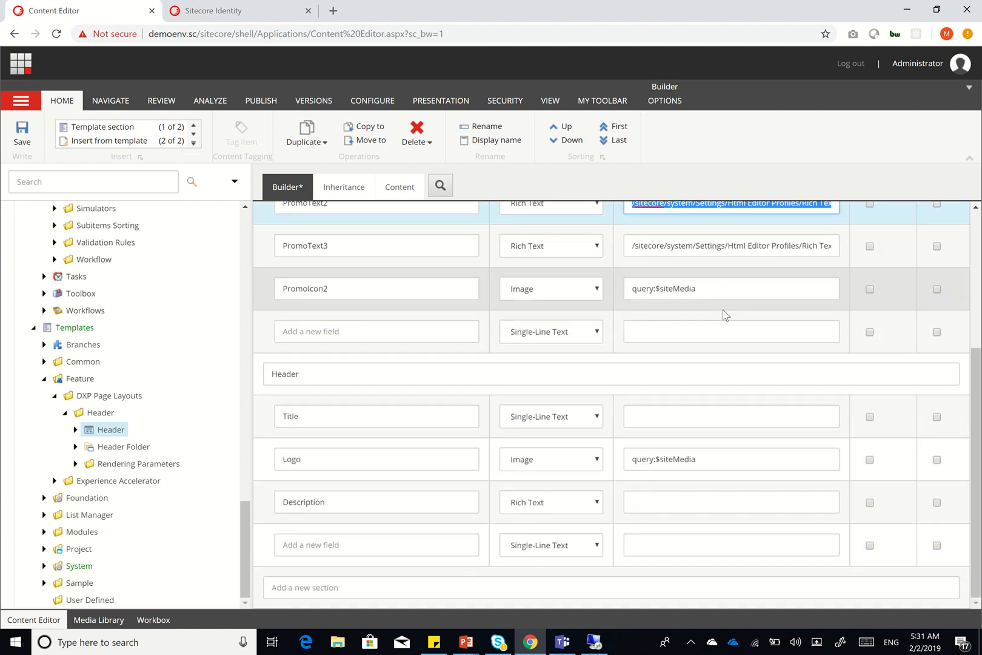
pyautogui.click(668, 501)
pyautogui.hotkey('ctrl', 'v')
# Add a Link field of type General Link
pyautogui.scroll(1, 667, 499)
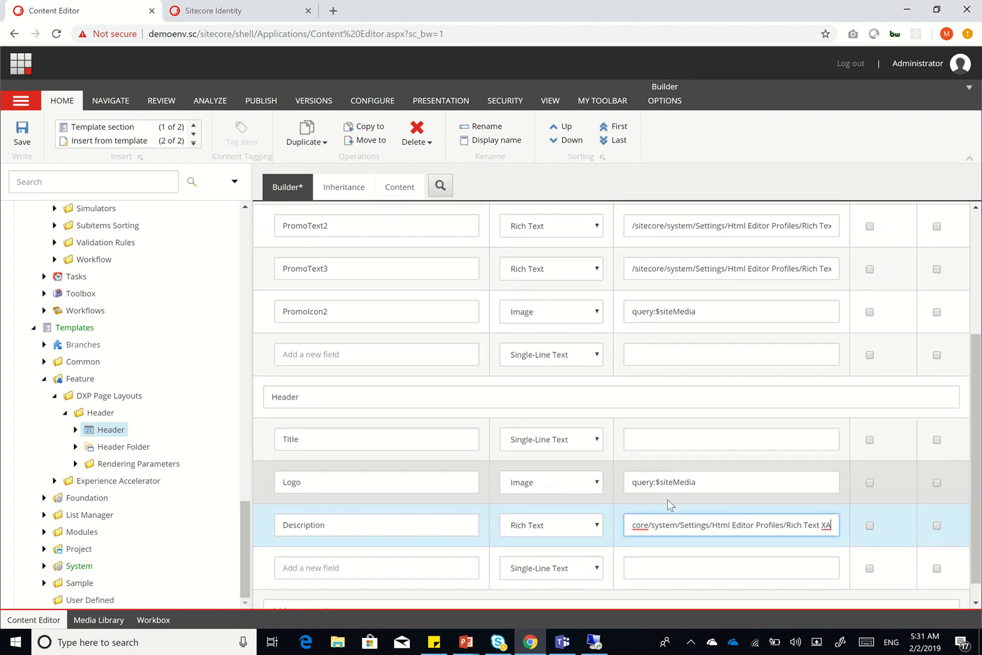
pyautogui.scroll(3, 669, 505)
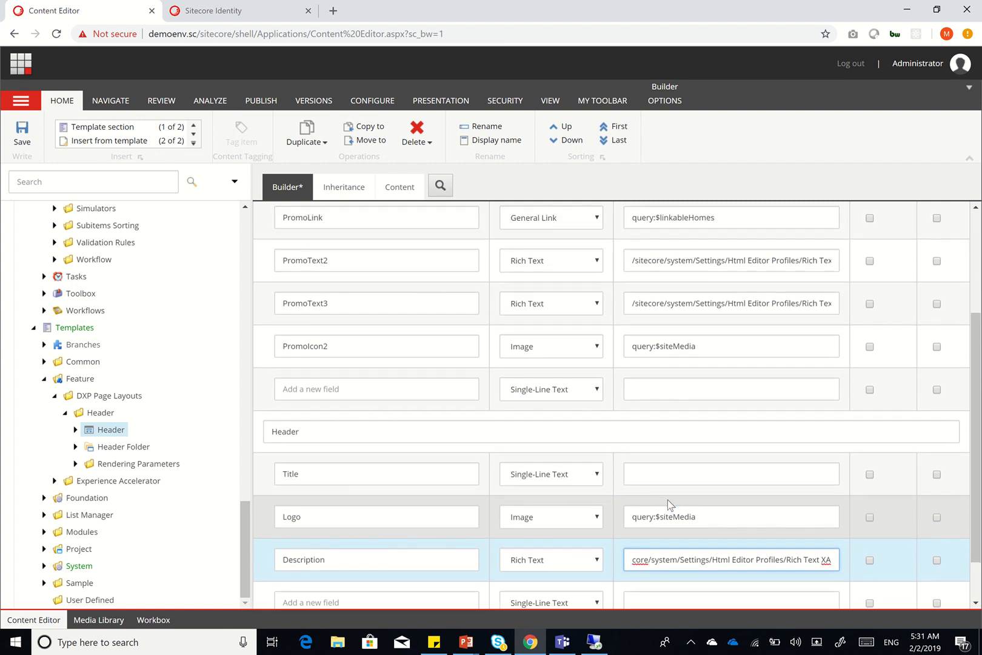
pyautogui.scroll(-3, 646, 415)
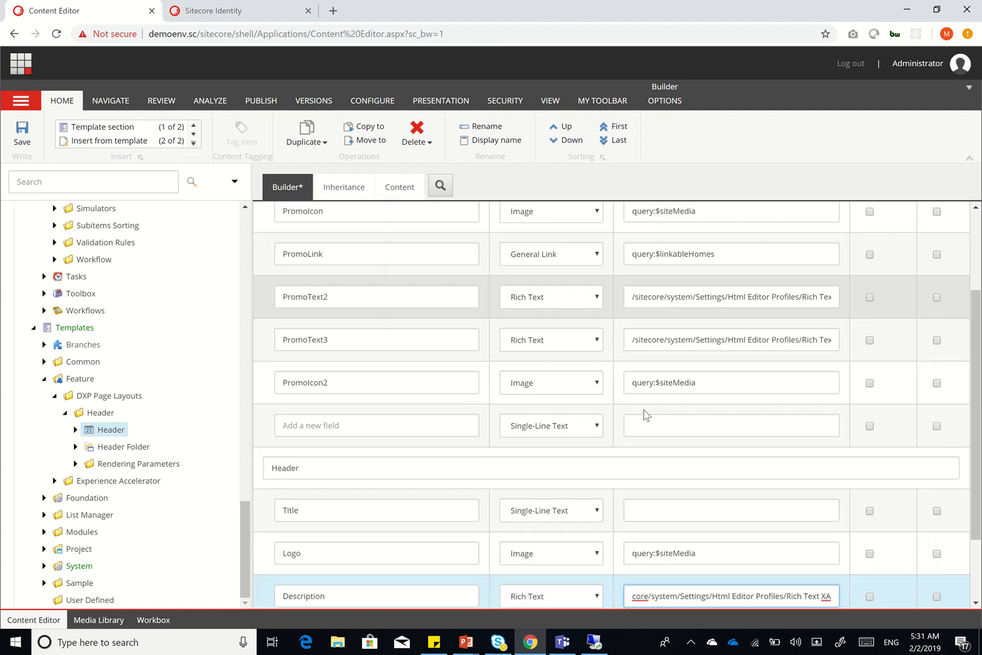
pyautogui.click(421, 544)
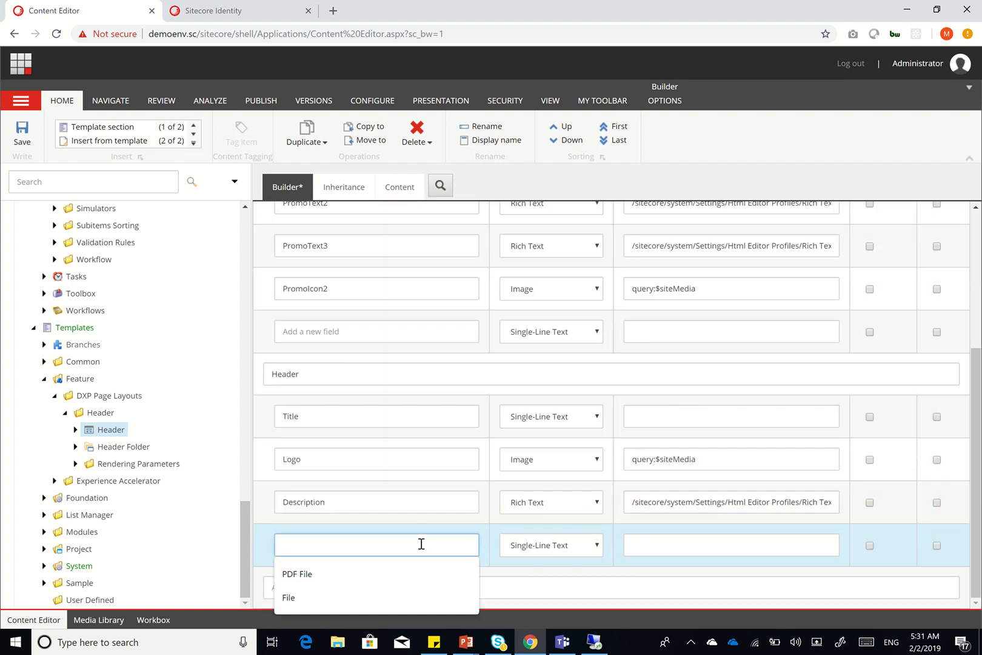
pyautogui.write('Link')
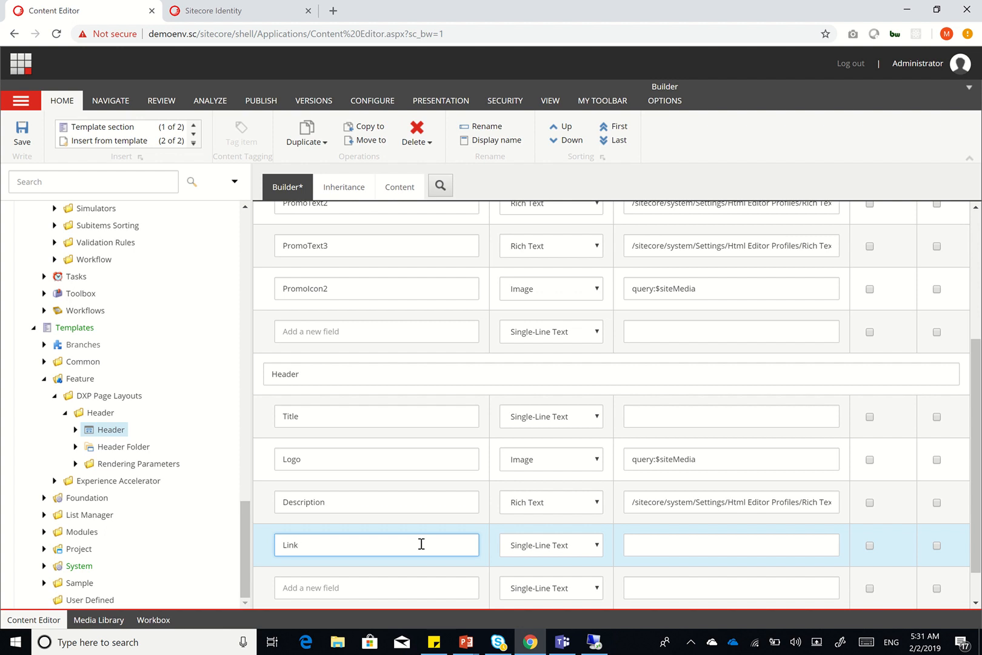
pyautogui.click(582, 547)
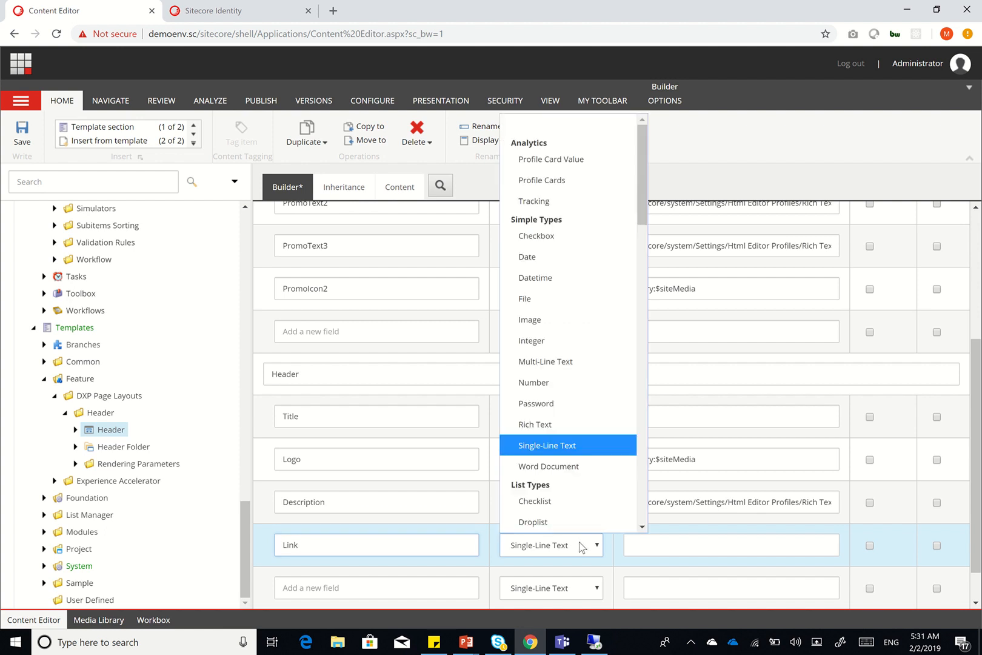
pyautogui.write('ge')
pyautogui.press('Return')
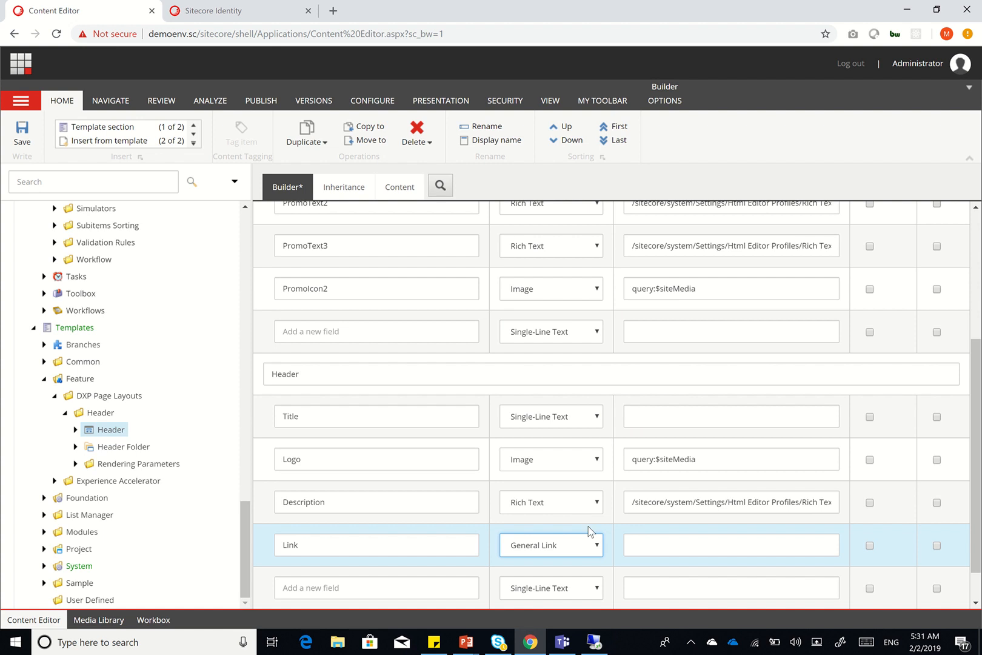
# Copy PromoLink's query:$linkableHomes source into the Link field's source
pyautogui.scroll(1, 692, 297)
pyautogui.tripleClick(698, 254)
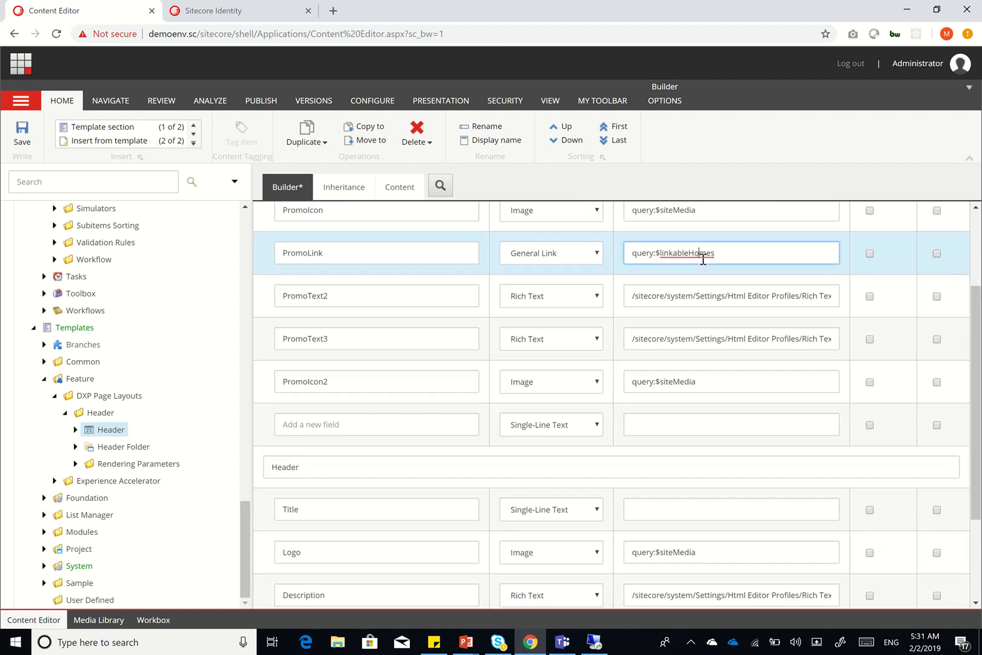
pyautogui.hotkey('ctrl', 'c')
pyautogui.scroll(-2, 677, 469)
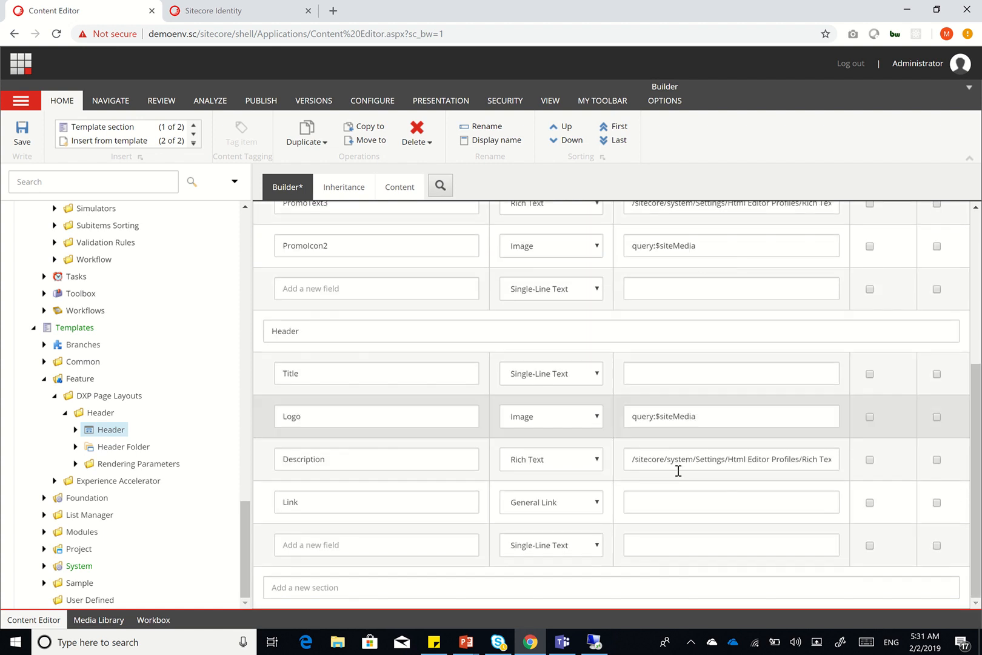
pyautogui.click(667, 502)
pyautogui.hotkey('ctrl', 'v')
pyautogui.scroll(3, 669, 499)
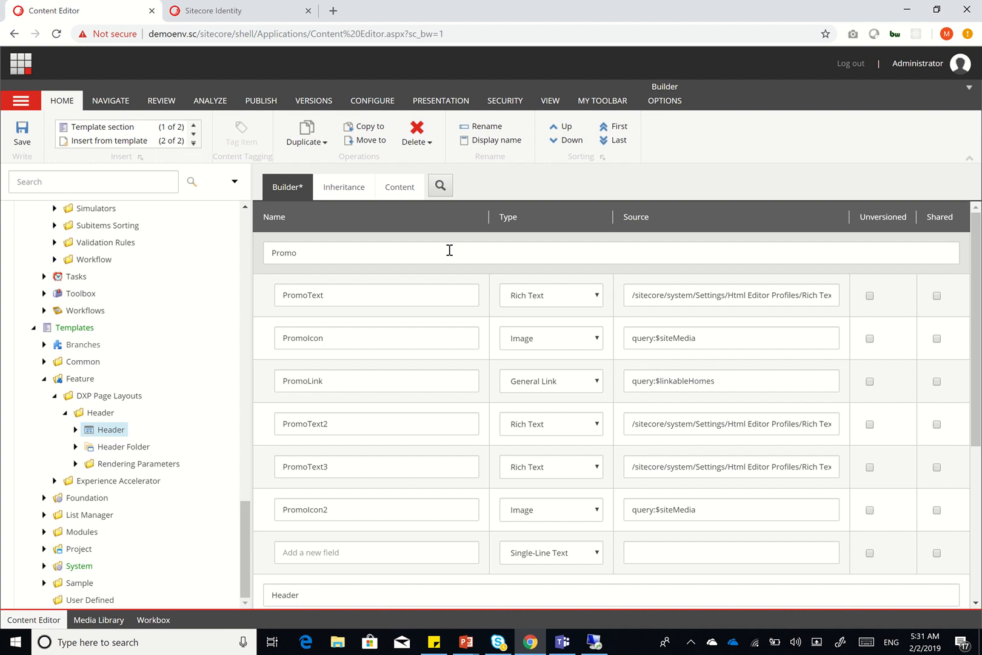
# Remove the Promo section via Options > Remove, save, then select Rendering Parameters > Header
pyautogui.click(449, 252)
pyautogui.click(659, 103)
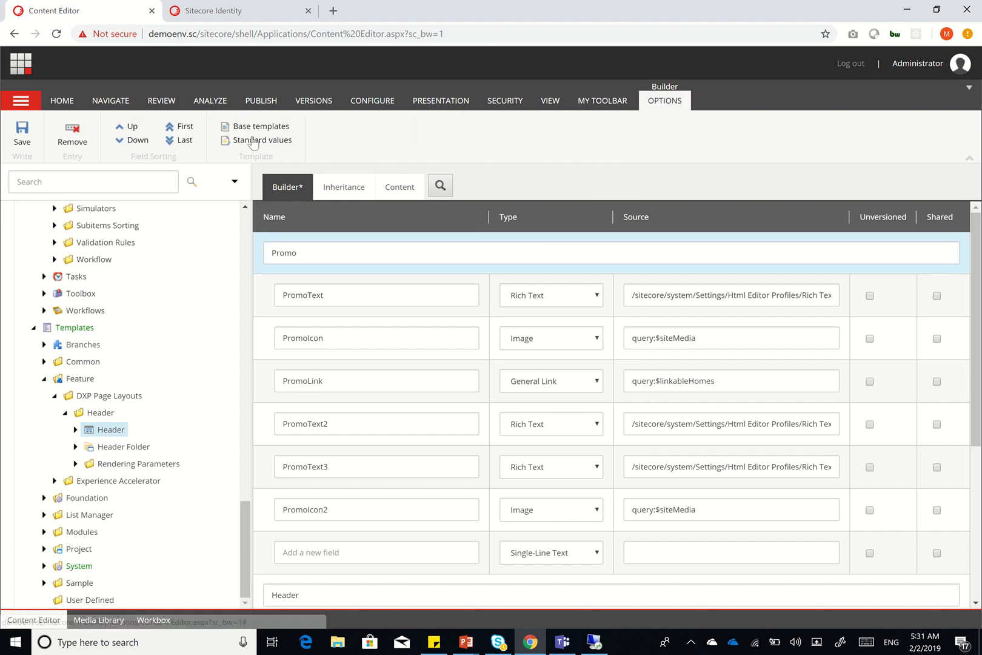
pyautogui.click(67, 134)
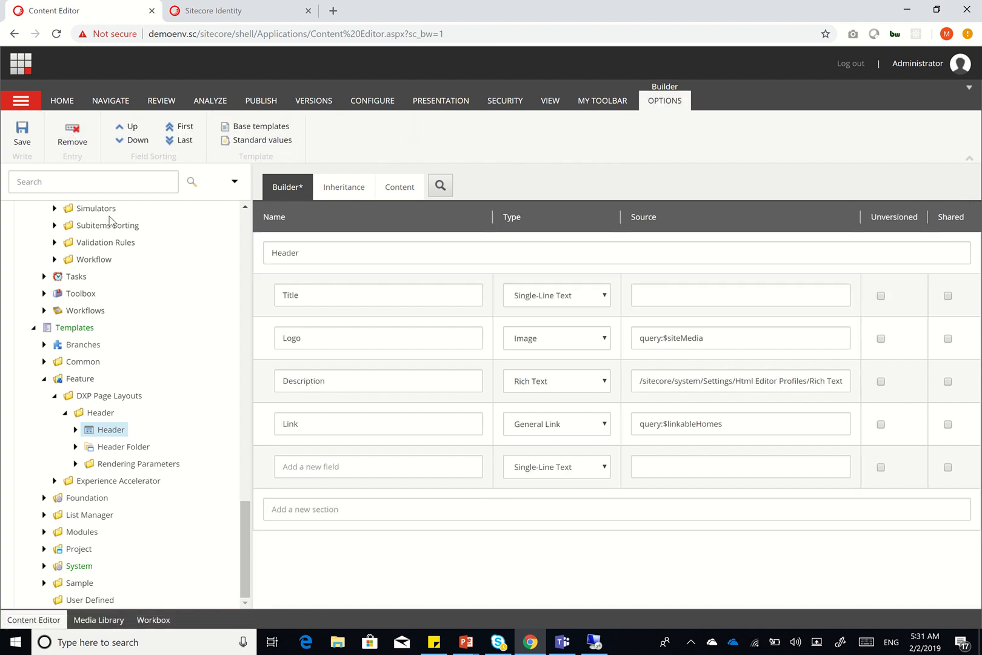
pyautogui.click(20, 137)
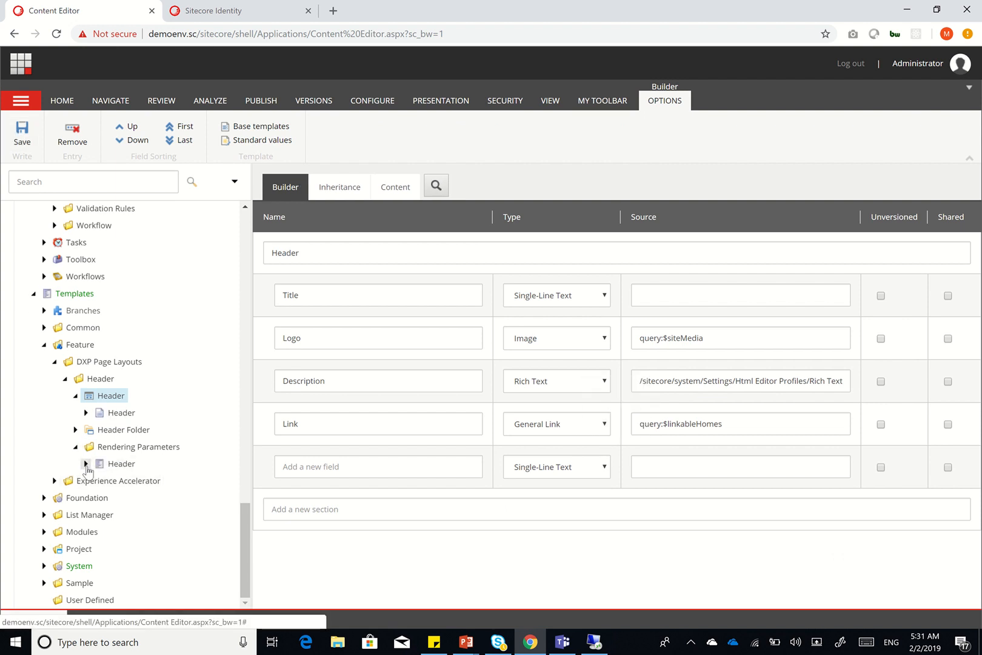
pyautogui.click(85, 463)
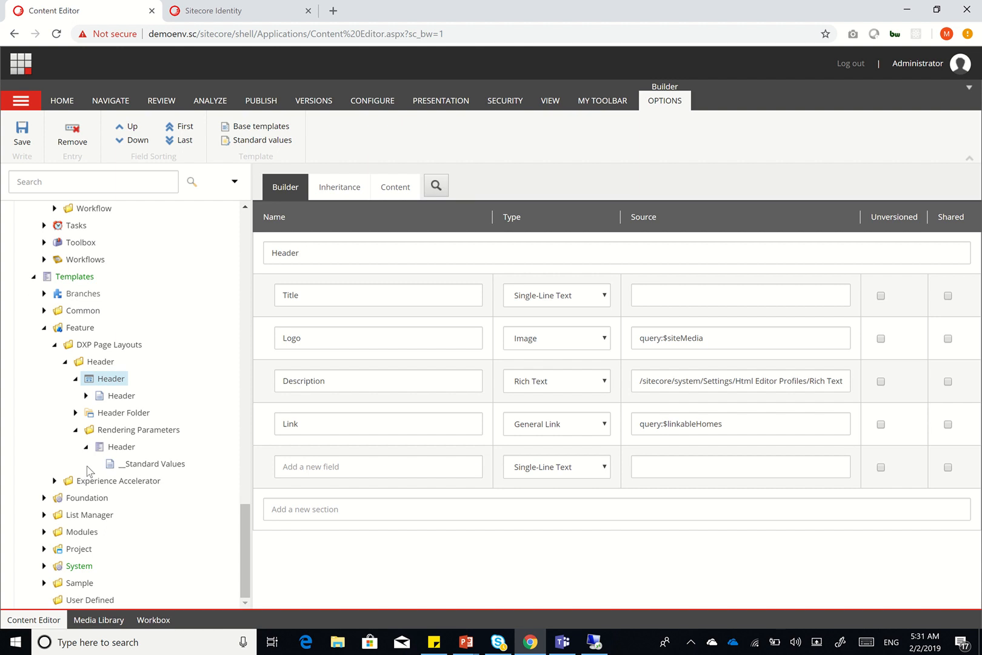
pyautogui.click(116, 449)
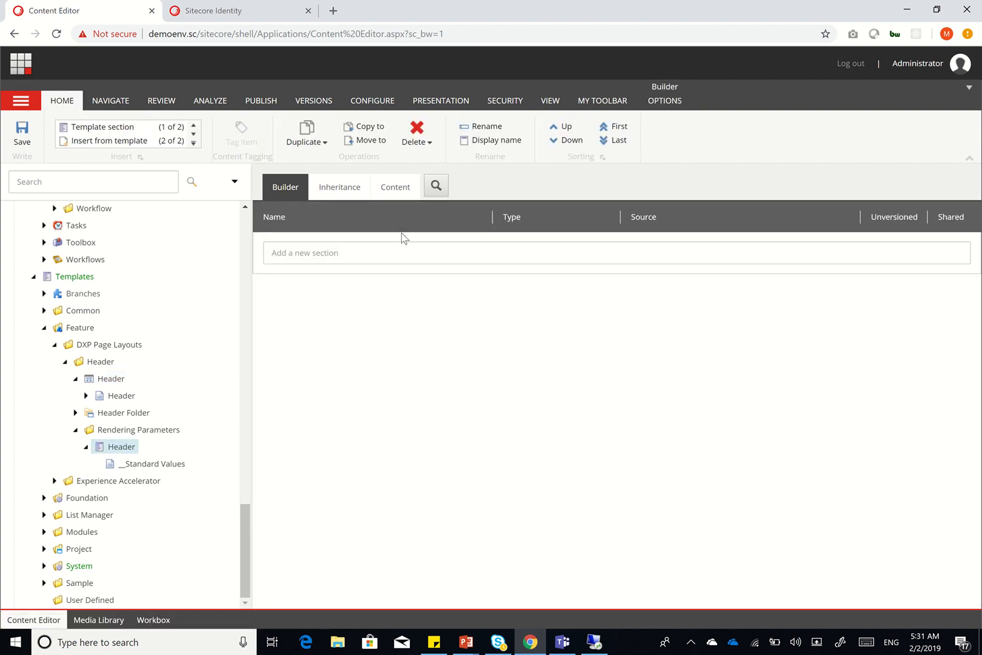
pyautogui.click(350, 189)
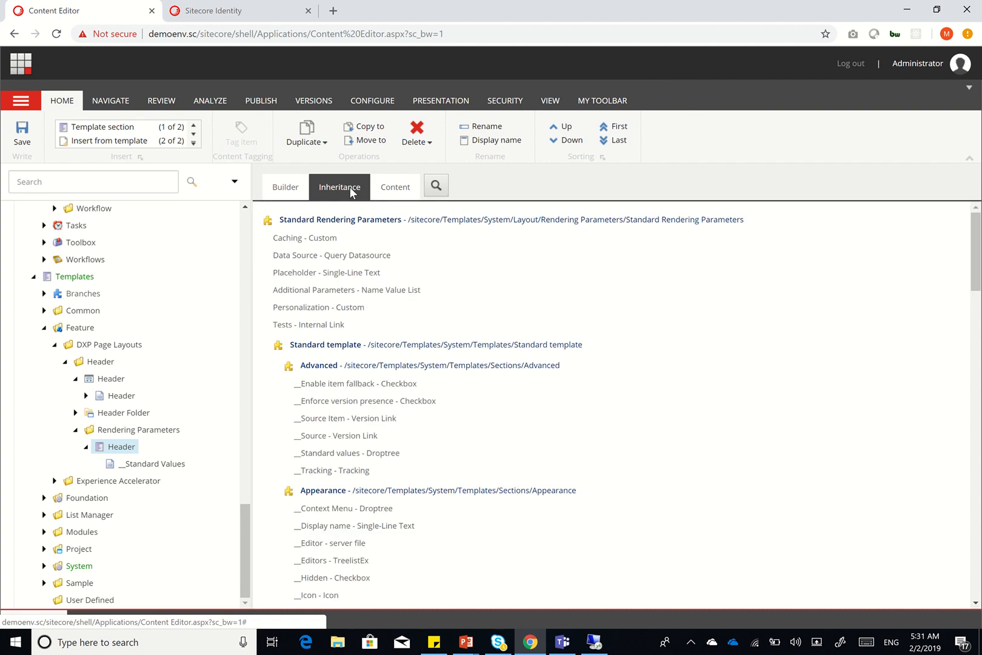
pyautogui.scroll(-1, 417, 346)
pyautogui.scroll(1, 417, 346)
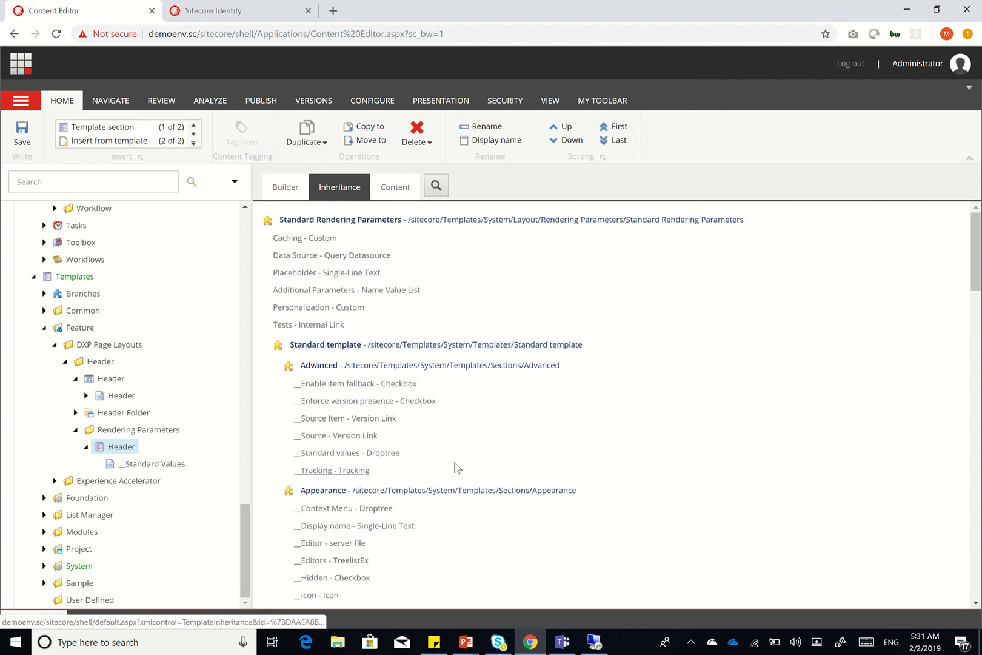
pyautogui.scroll(-20, 456, 467)
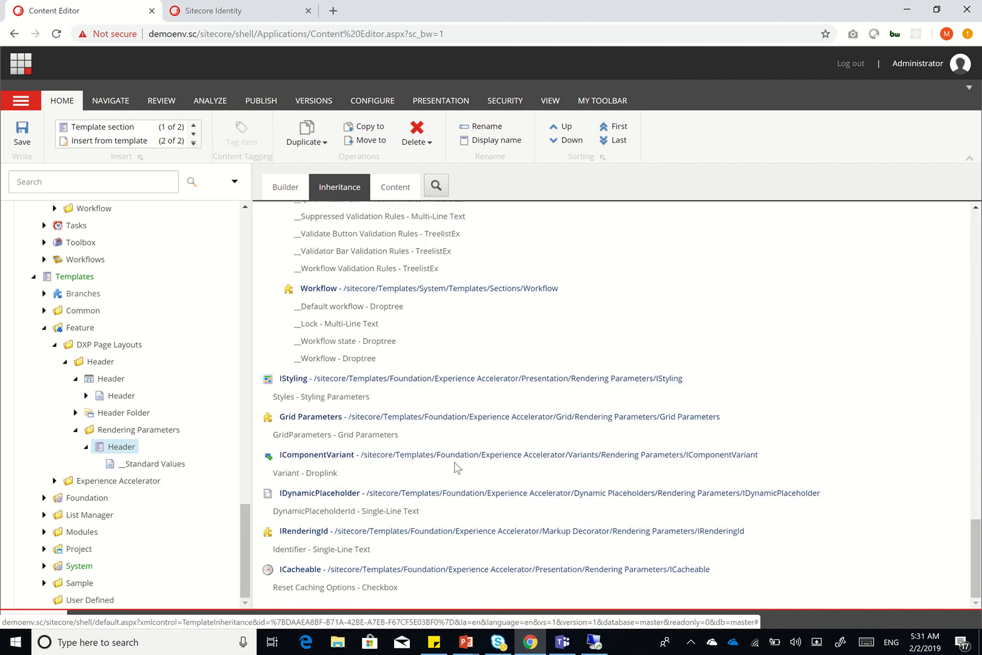
pyautogui.click(85, 446)
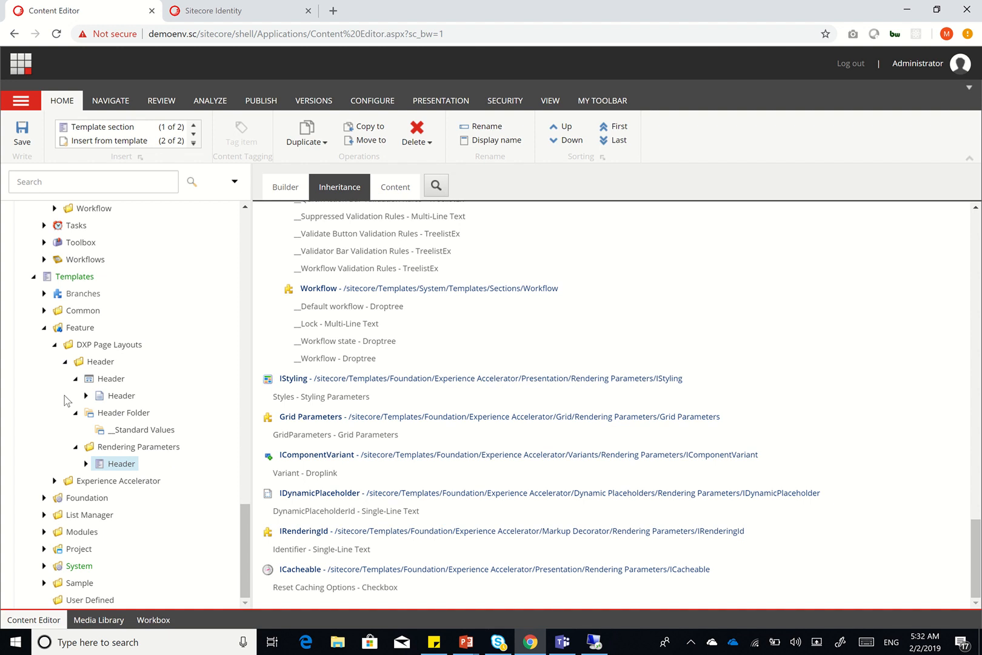
pyautogui.click(466, 641)
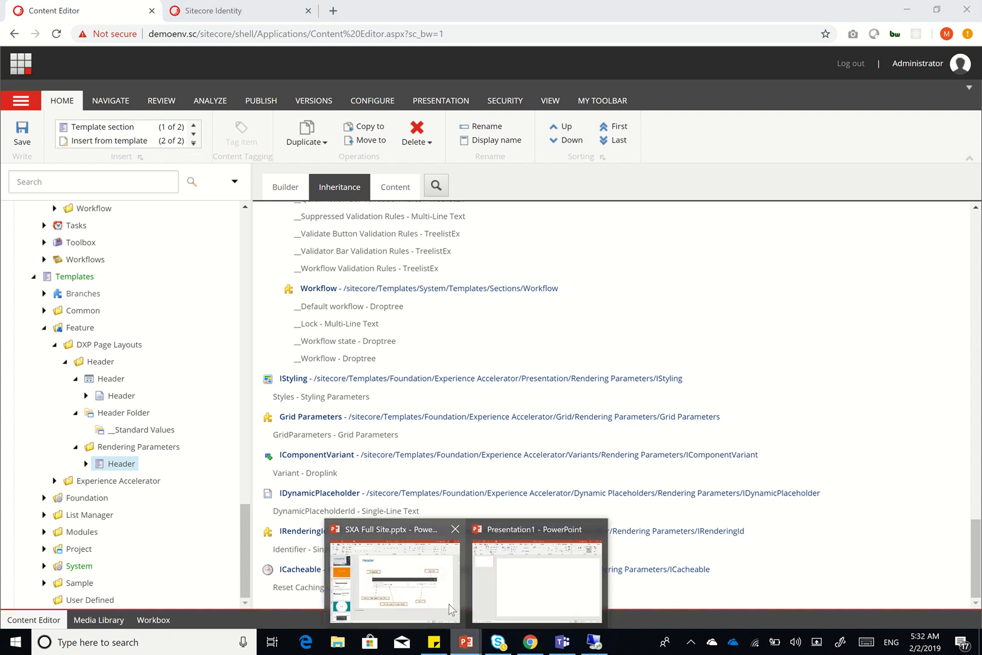
pyautogui.click(448, 604)
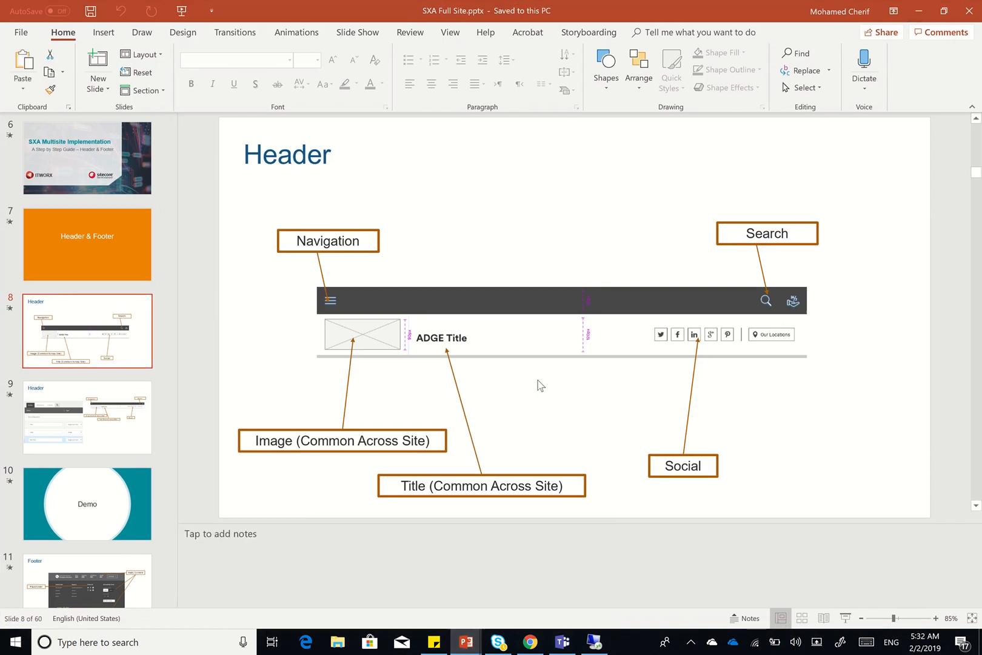
pyautogui.click(918, 11)
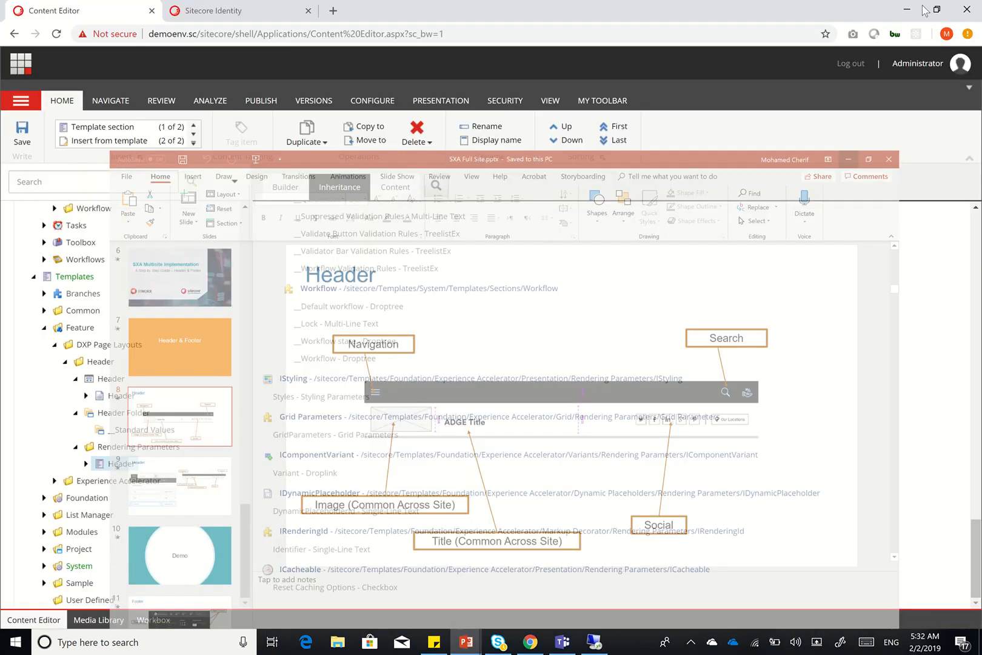
# Expand Branches > Feature and delete the Promo Icon and Promo Text items, confirming each
pyautogui.scroll(1, 96, 336)
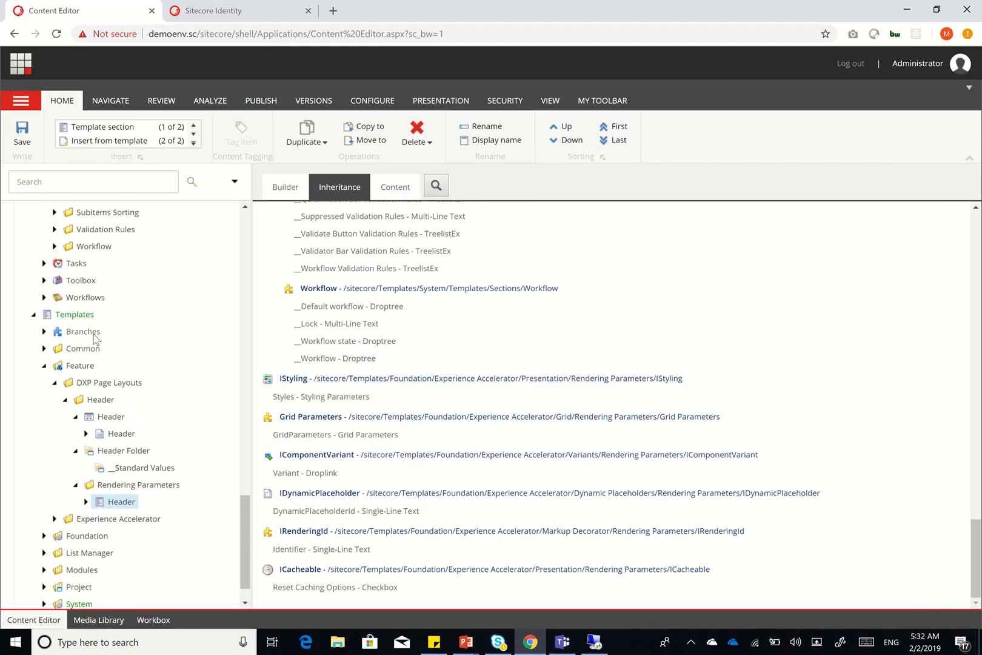
pyautogui.click(44, 340)
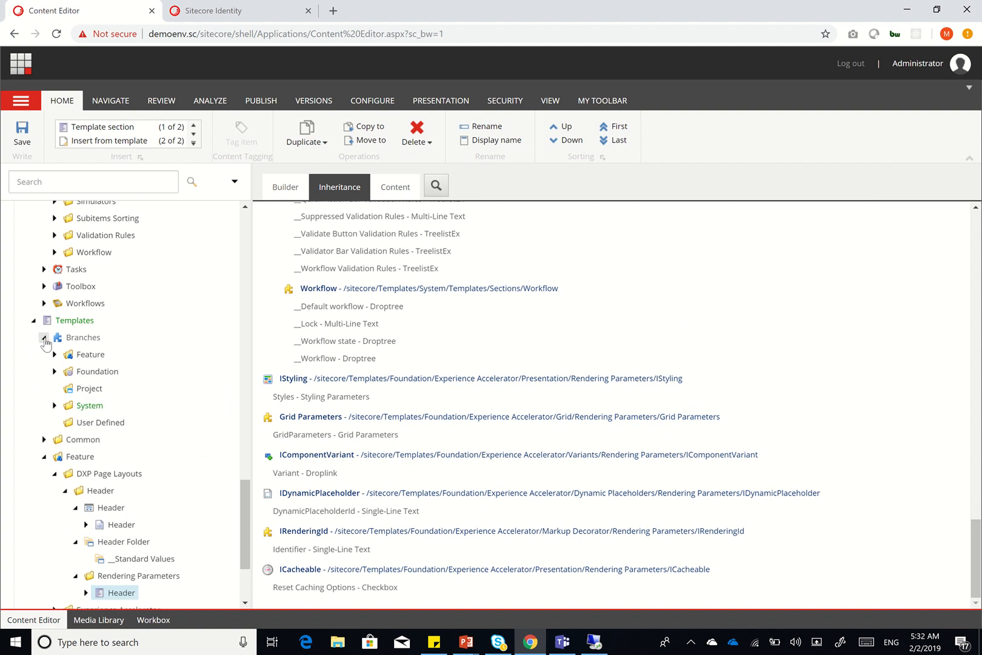
pyautogui.click(54, 355)
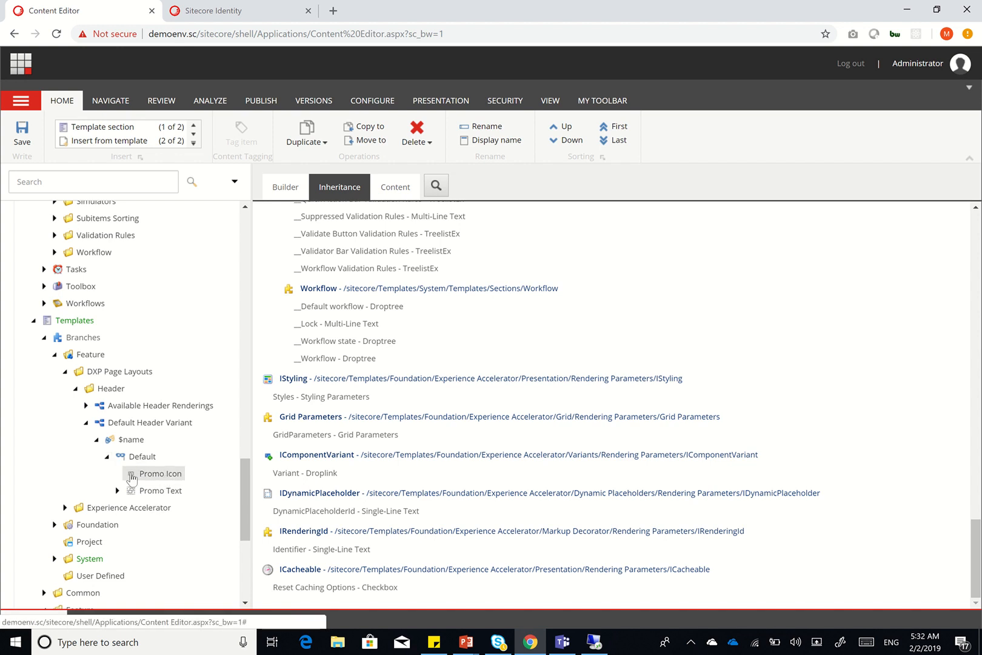
pyautogui.rightClick(169, 474)
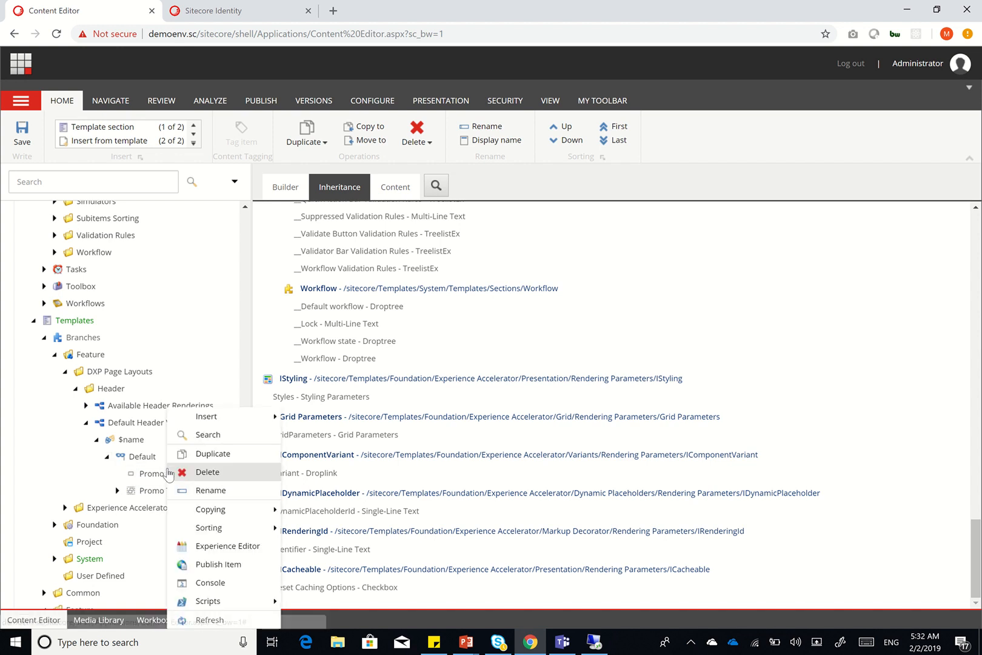
pyautogui.click(207, 472)
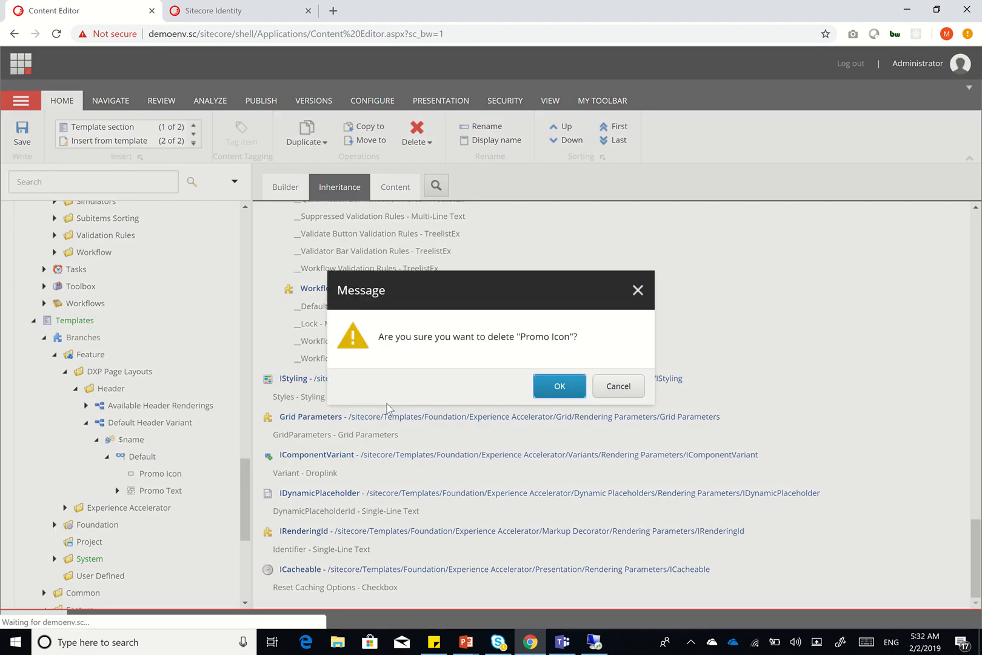
pyautogui.click(553, 386)
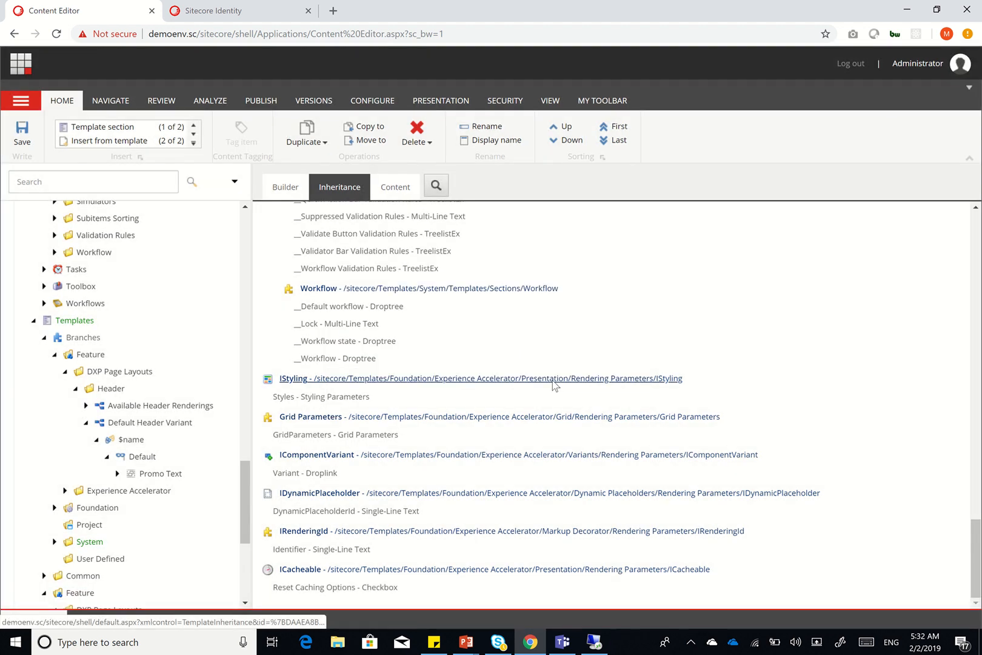
pyautogui.rightClick(160, 479)
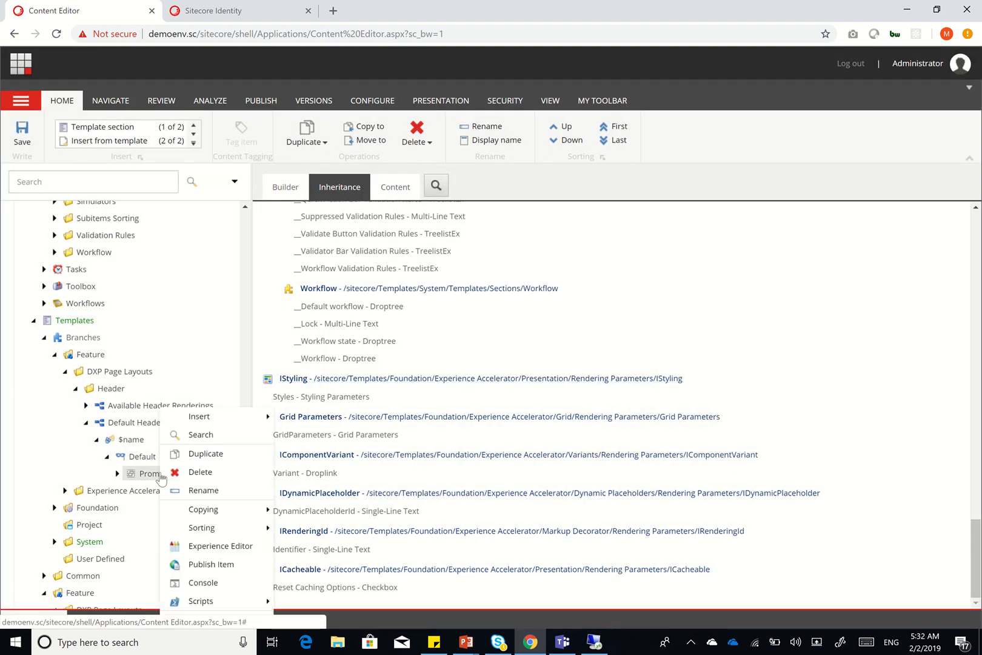
pyautogui.click(194, 474)
pyautogui.click(556, 400)
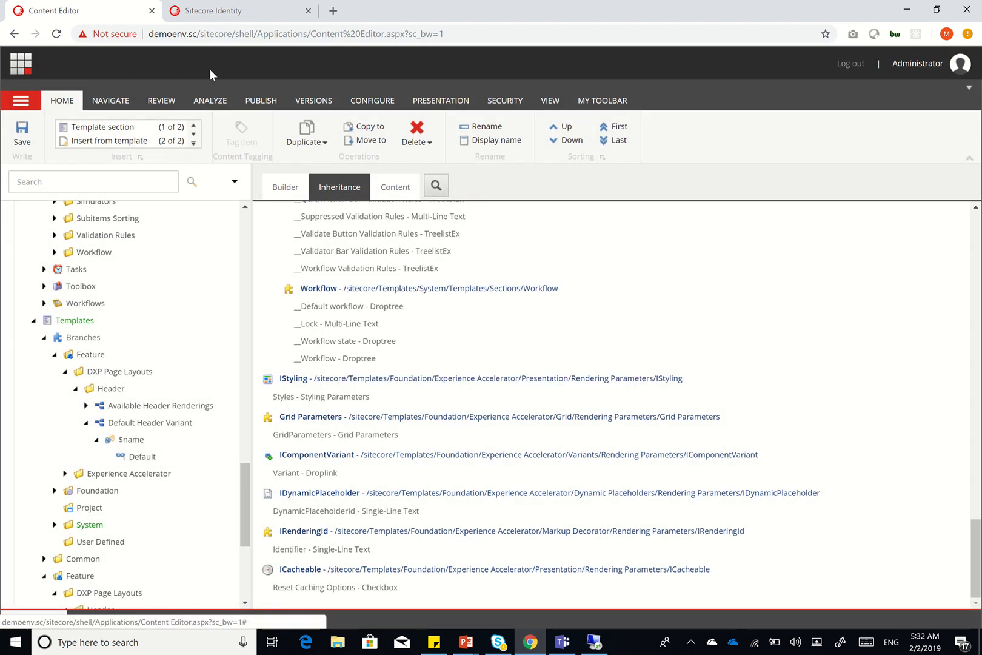
# Enter the user name on the Sitecore Identity login tab, then go back to the Content Editor
pyautogui.click(236, 10)
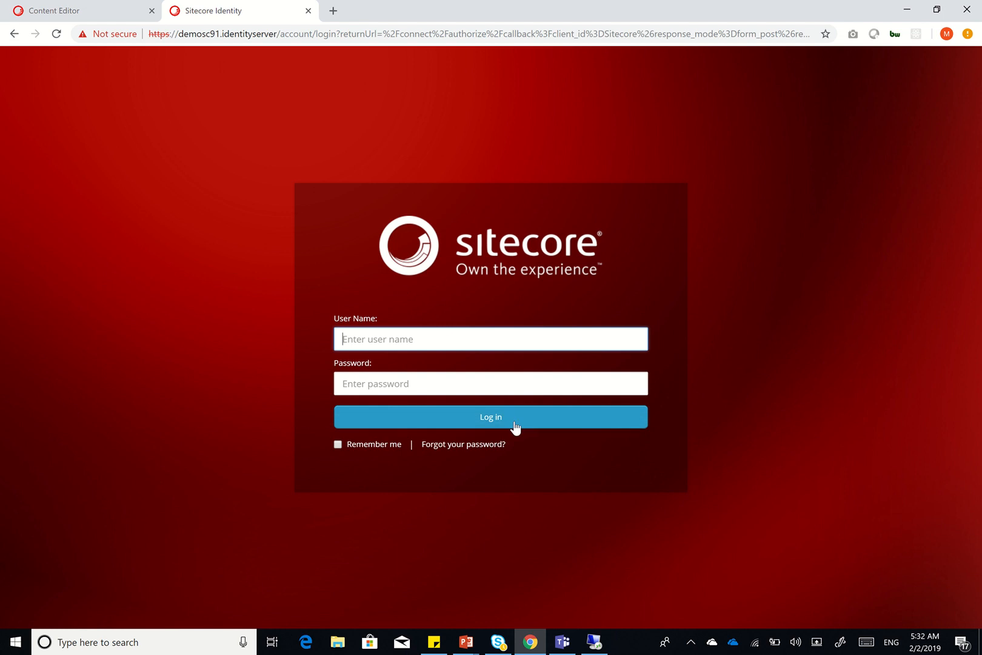
pyautogui.write('admin')
pyautogui.press('Tab')
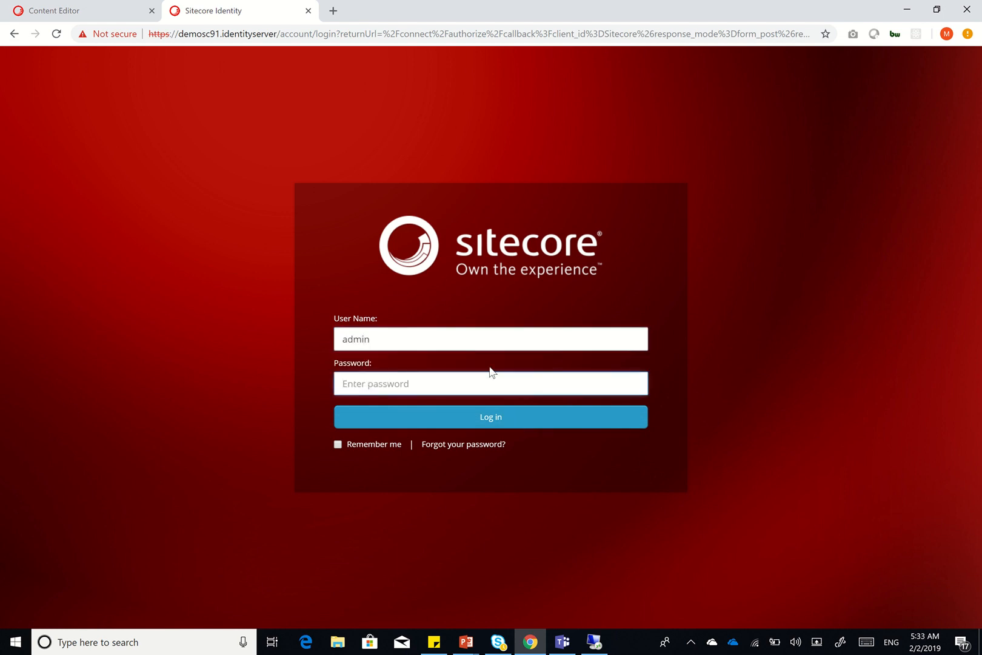
pyautogui.click(84, 13)
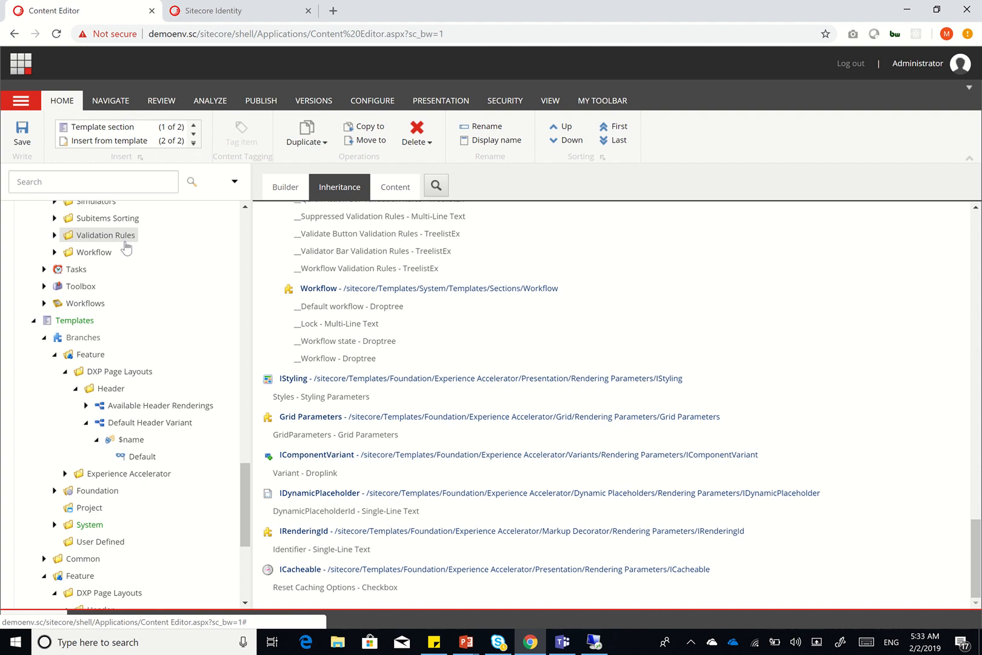
pyautogui.moveTo(465, 3)
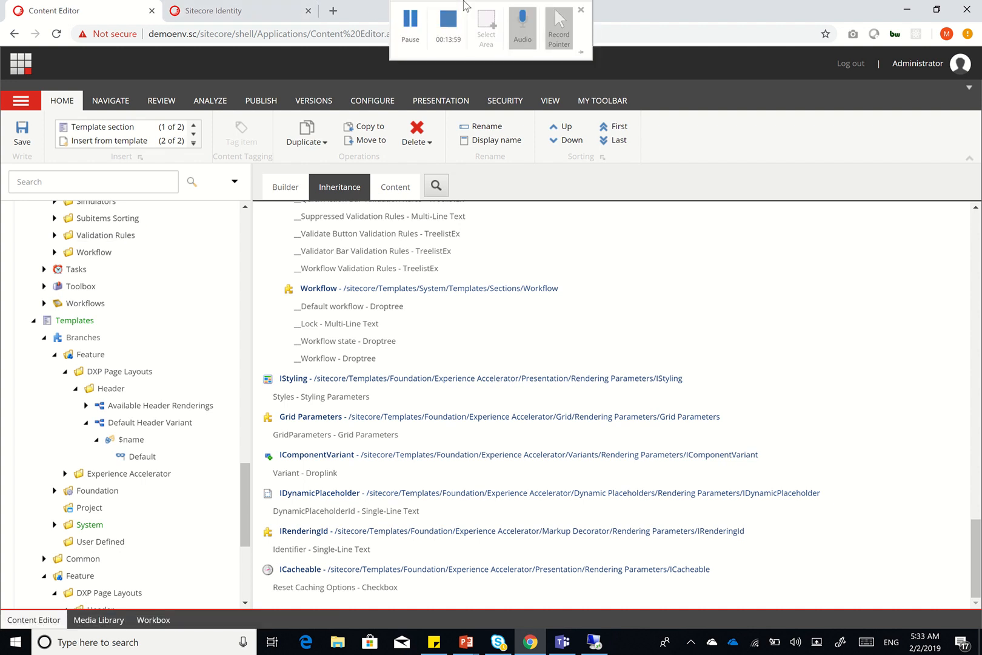
pyautogui.click(410, 23)
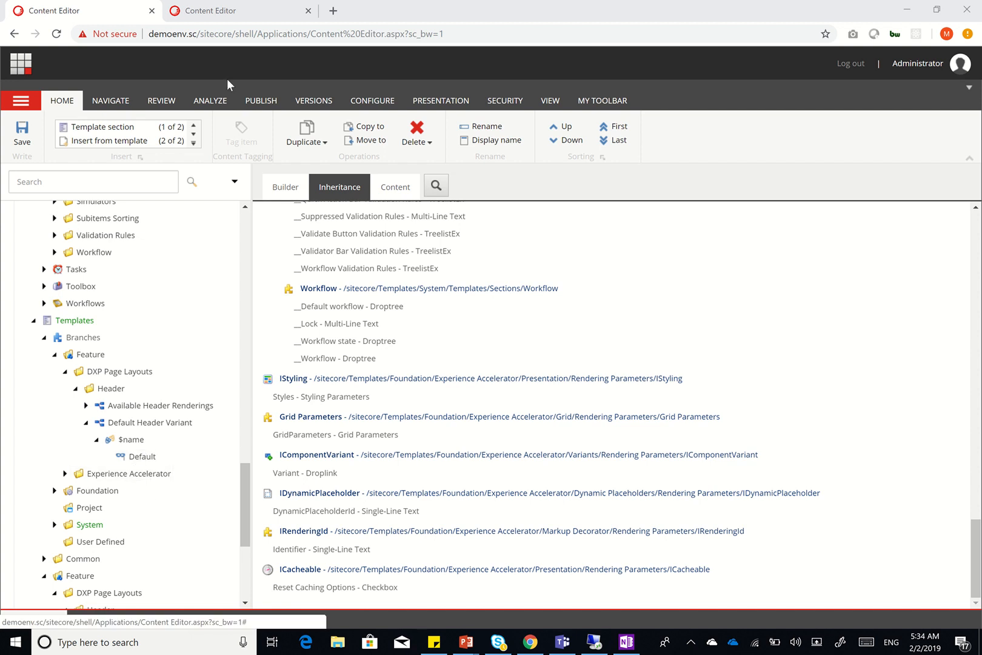
# Show the other site's Header Layout Default variant, then bring the SXA Full Site deck forward
pyautogui.click(228, 12)
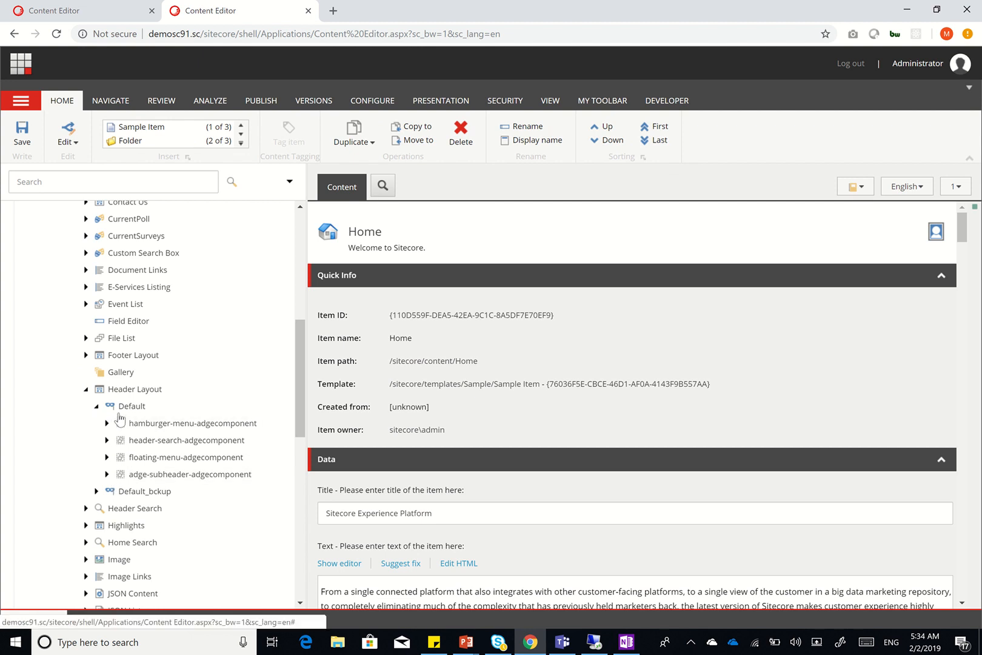
pyautogui.click(476, 642)
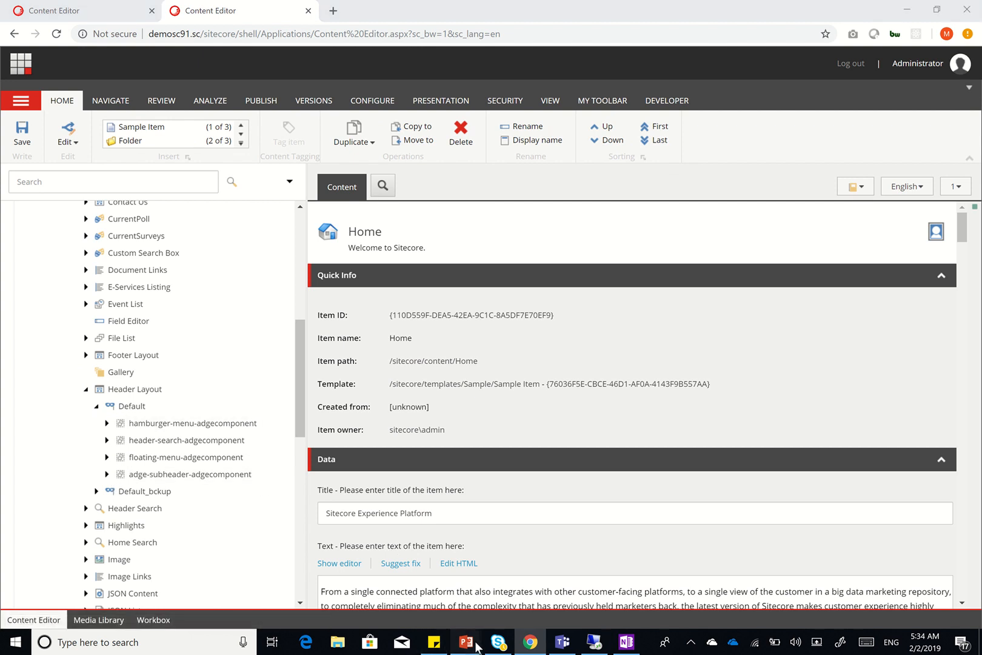
pyautogui.click(434, 587)
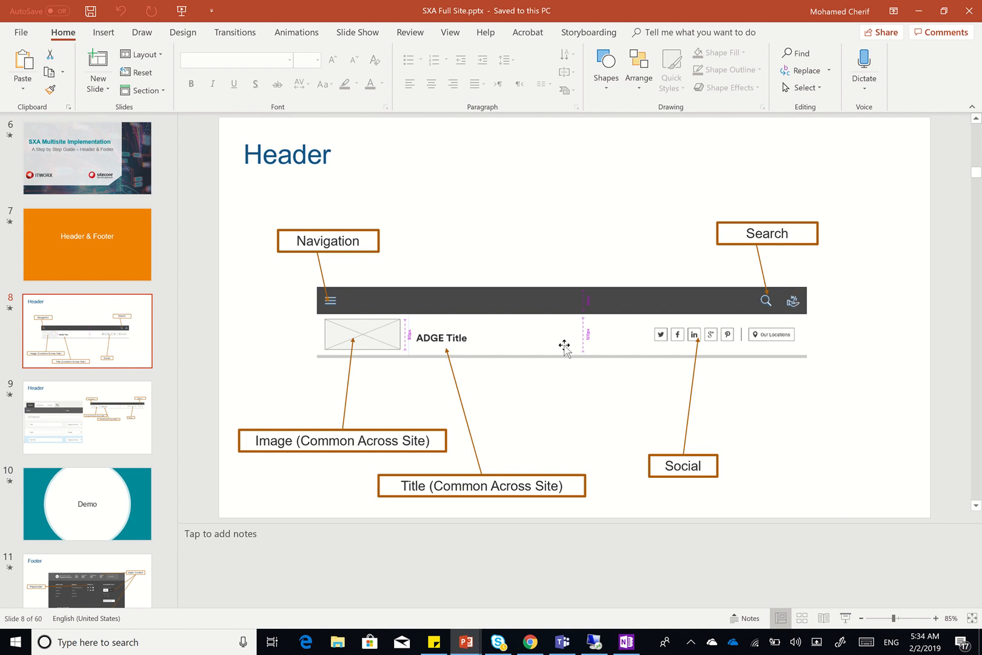
pyautogui.click(920, 11)
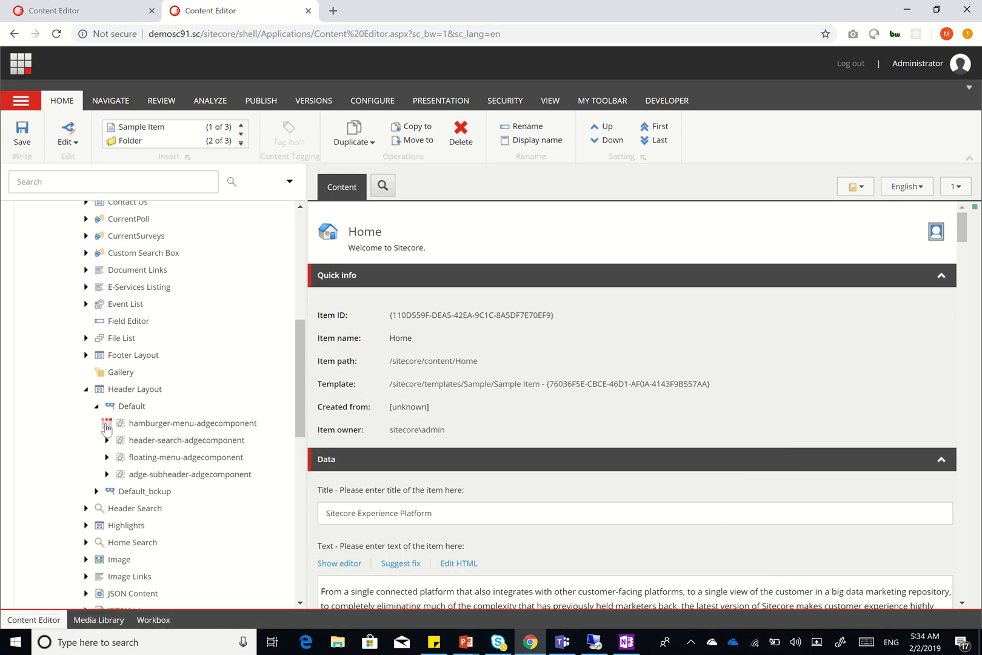
# Open hamburger-menu-content, expand navContainer and nav-toggle, and compare with the SXA Full Site slide
pyautogui.click(154, 426)
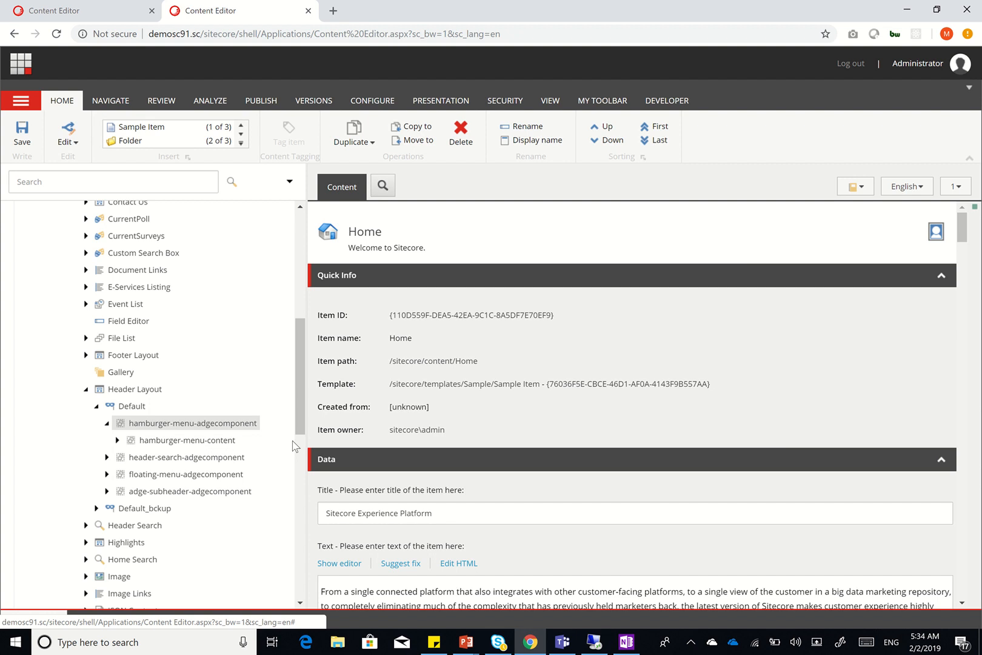
pyautogui.scroll(-1, 366, 494)
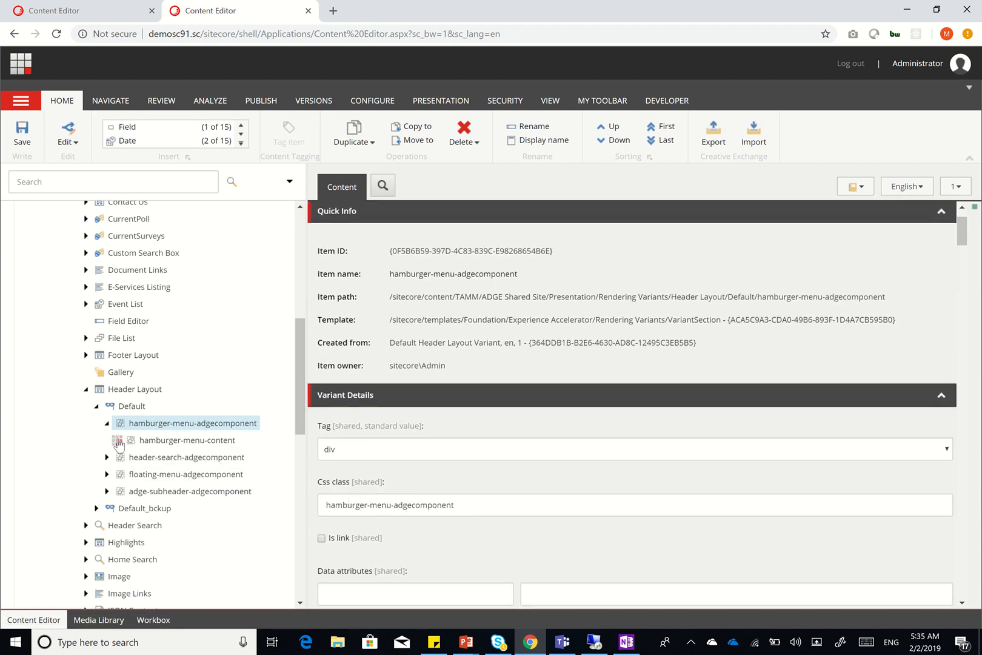
pyautogui.click(162, 440)
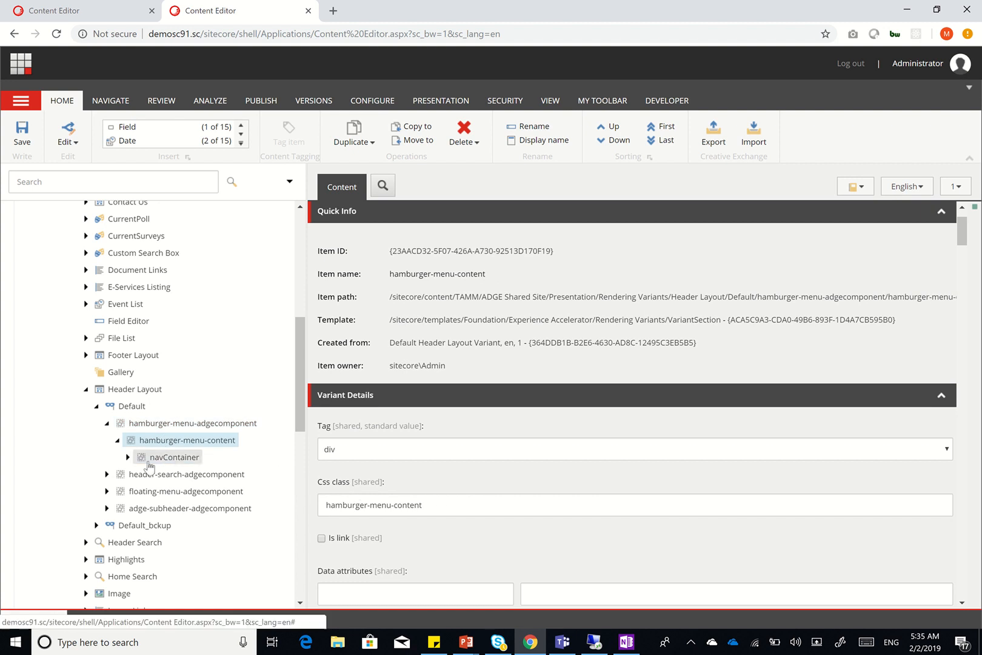
pyautogui.click(127, 457)
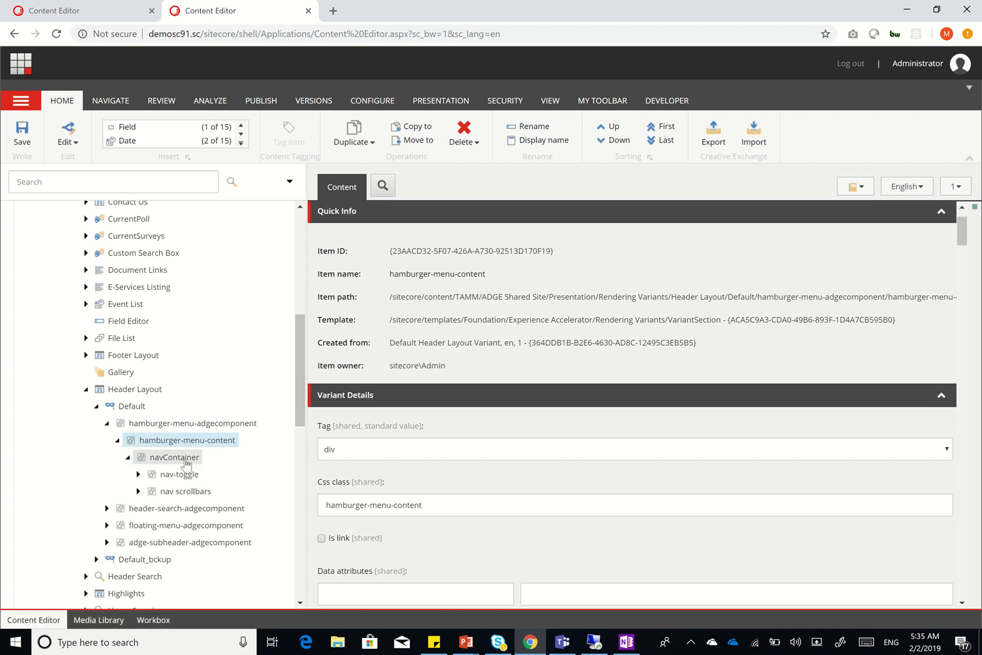
pyautogui.click(138, 474)
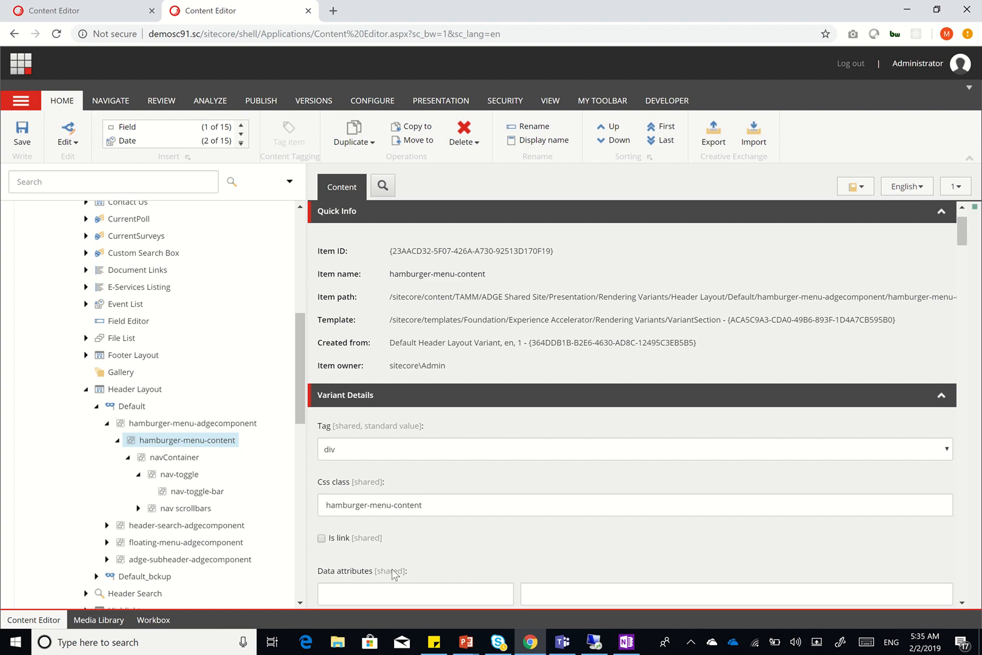
pyautogui.click(467, 641)
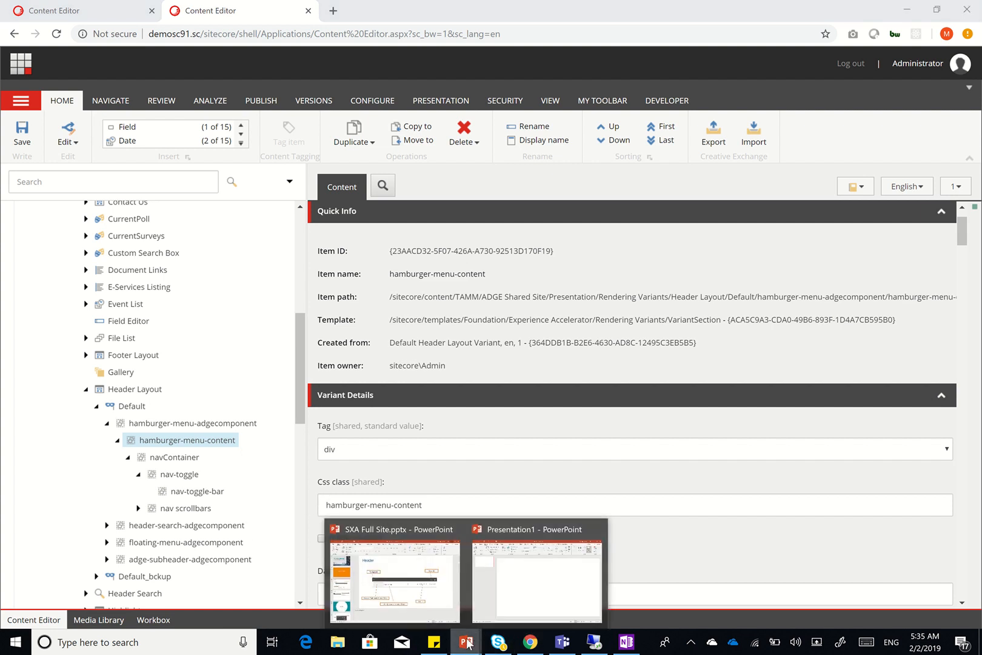
pyautogui.click(405, 574)
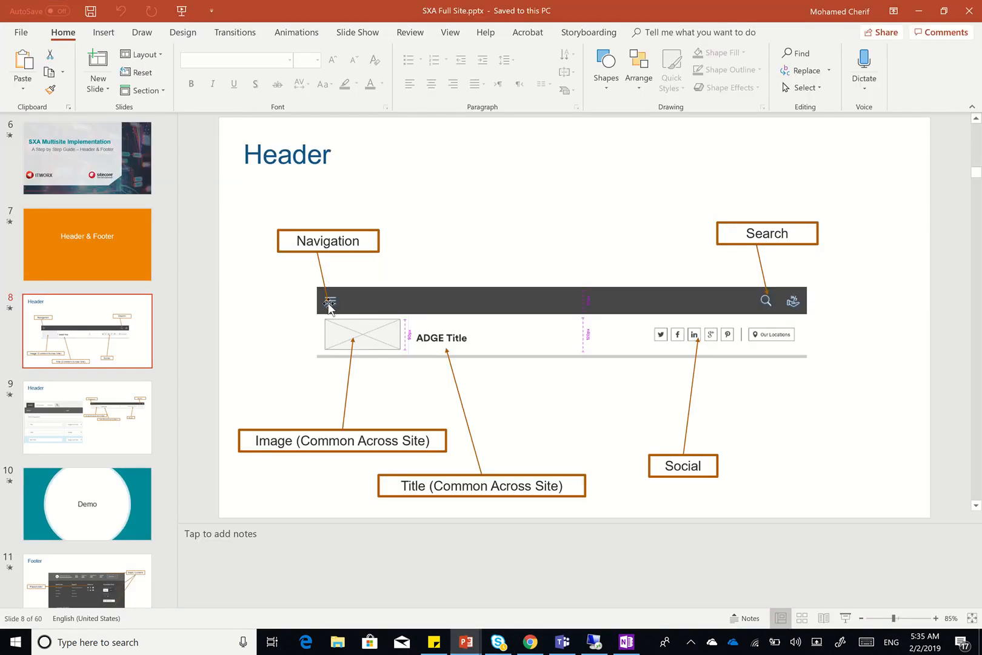
# Back in the editor, view the nav-toggle, nav-toggle-bar and nav scrollbars items
pyautogui.click(917, 7)
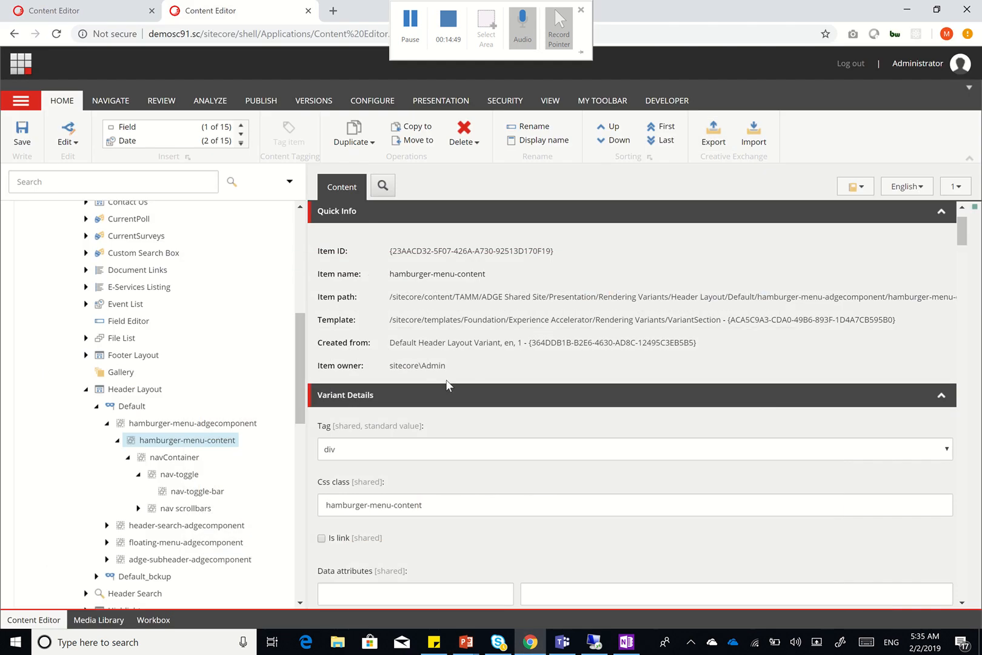
pyautogui.click(172, 478)
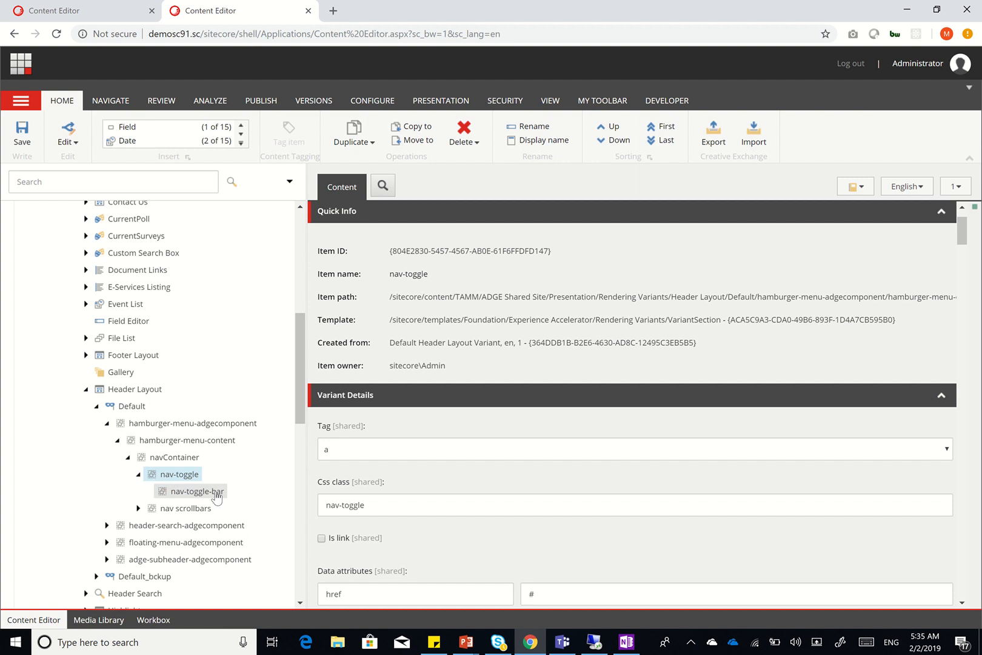
pyautogui.scroll(-1, 397, 565)
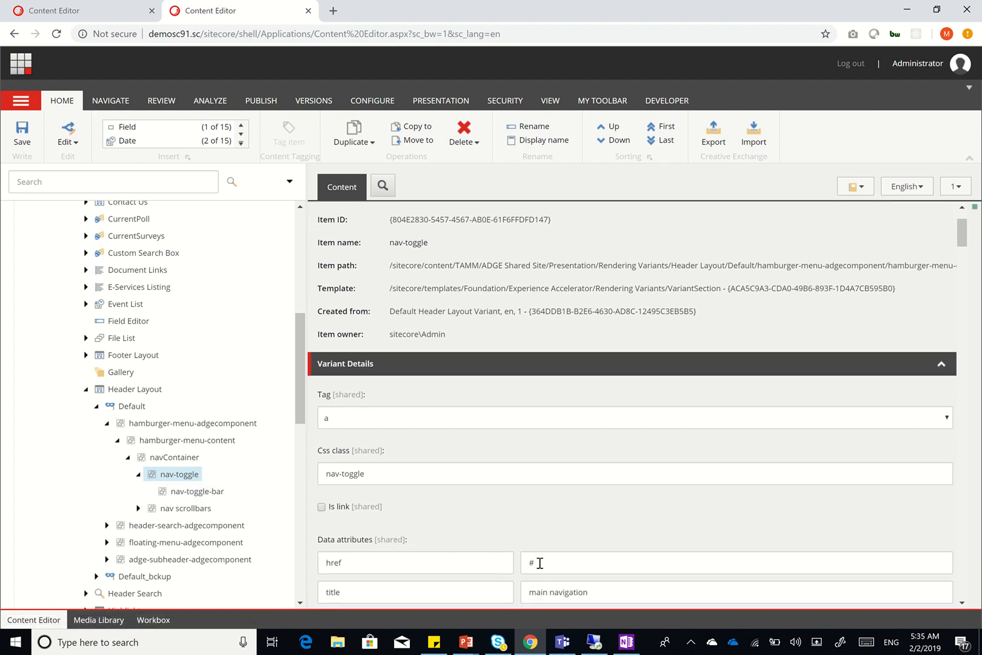
pyautogui.click(205, 498)
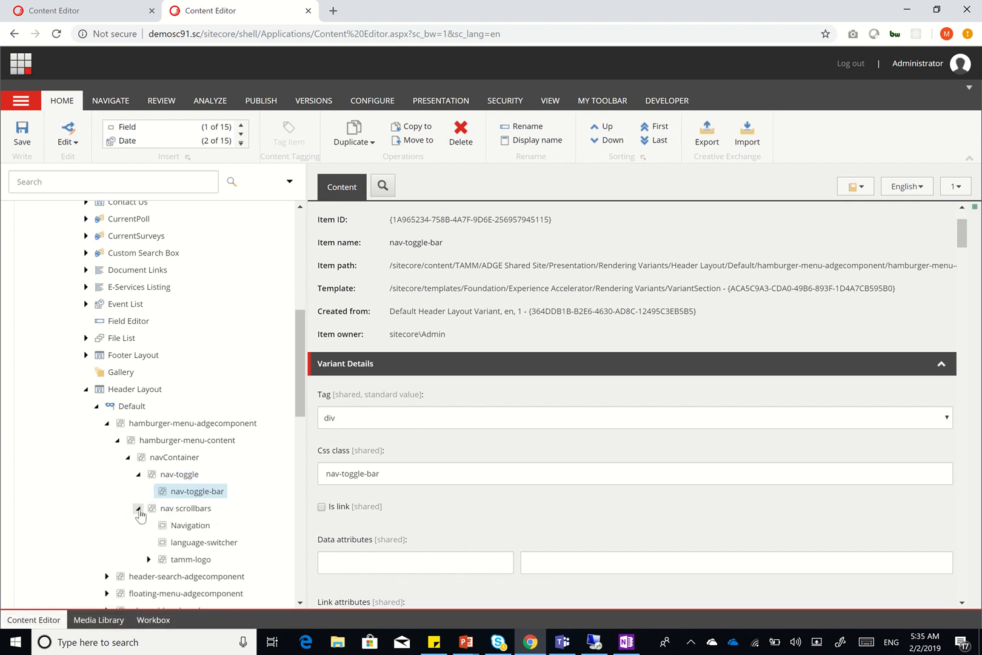
pyautogui.click(199, 516)
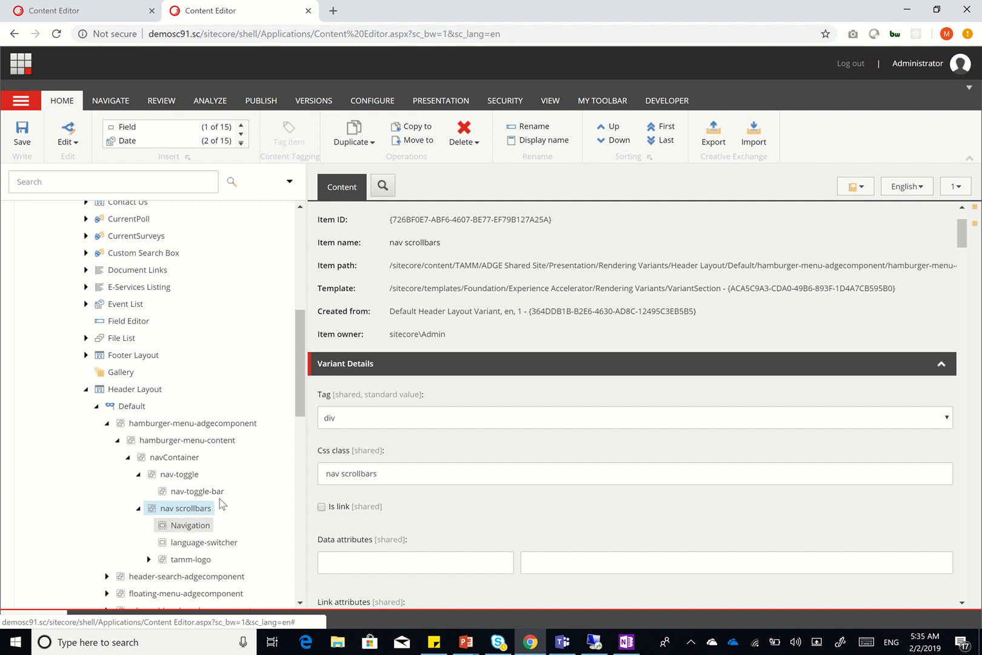
# Open the Navigation component and check its Insert options without adding anything
pyautogui.scroll(-1, 200, 503)
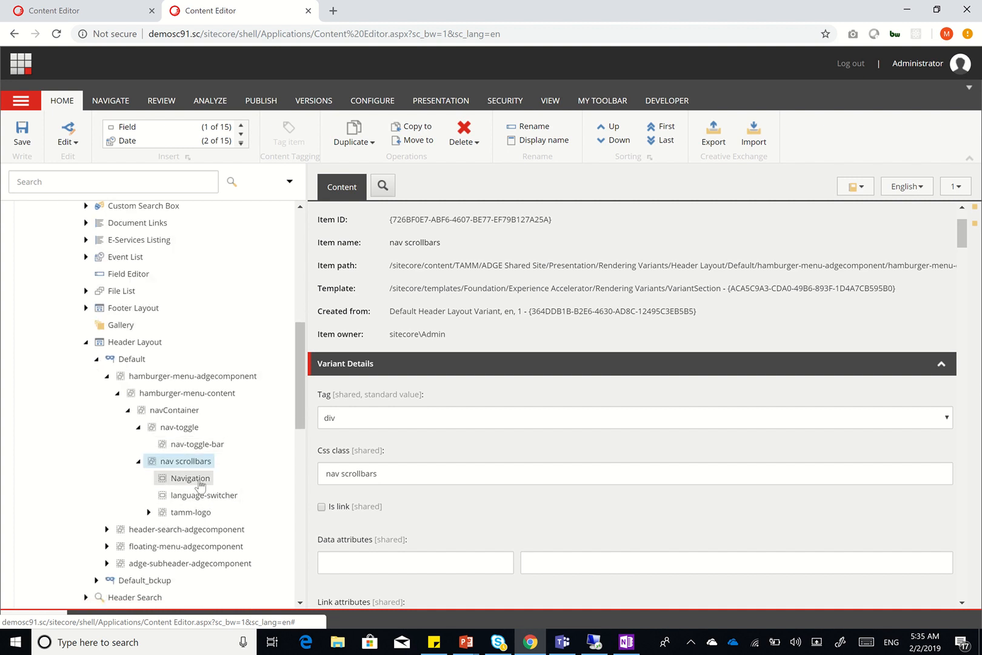
pyautogui.click(200, 482)
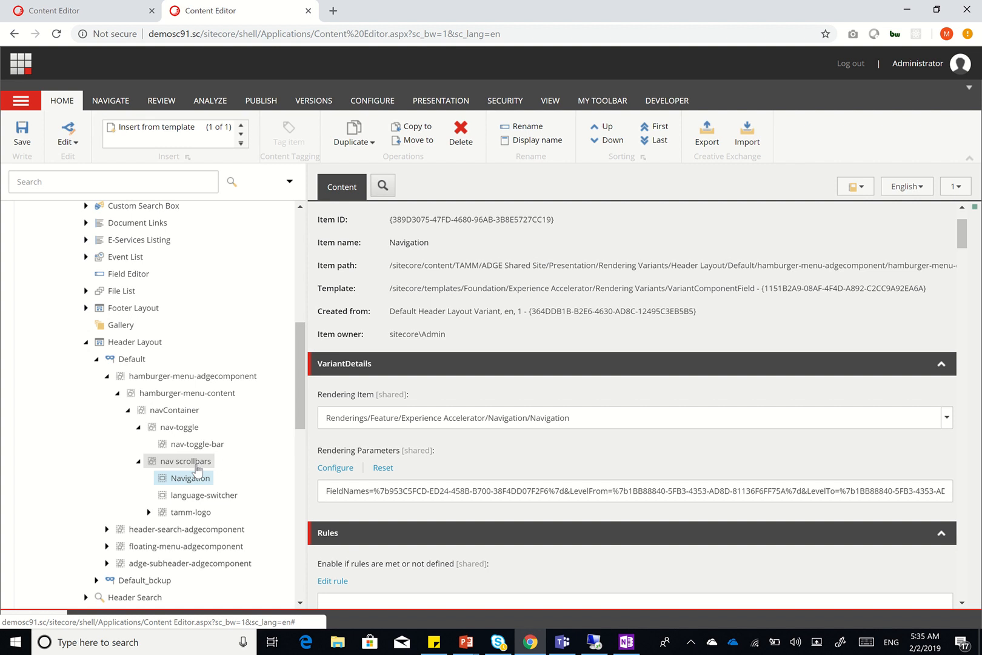
pyautogui.rightClick(197, 470)
pyautogui.moveTo(259, 418)
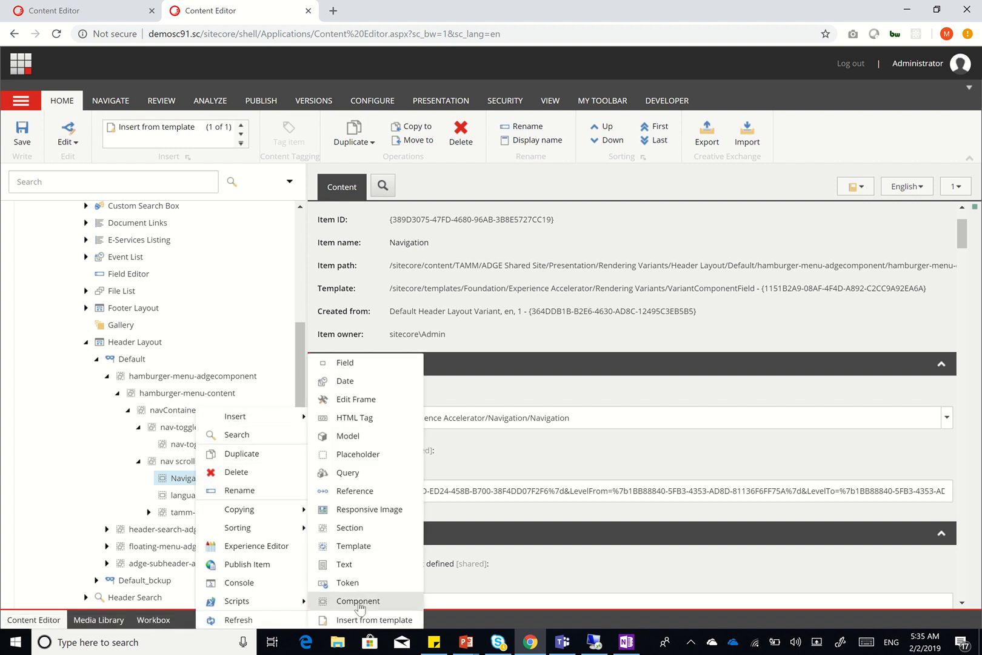
pyautogui.click(490, 475)
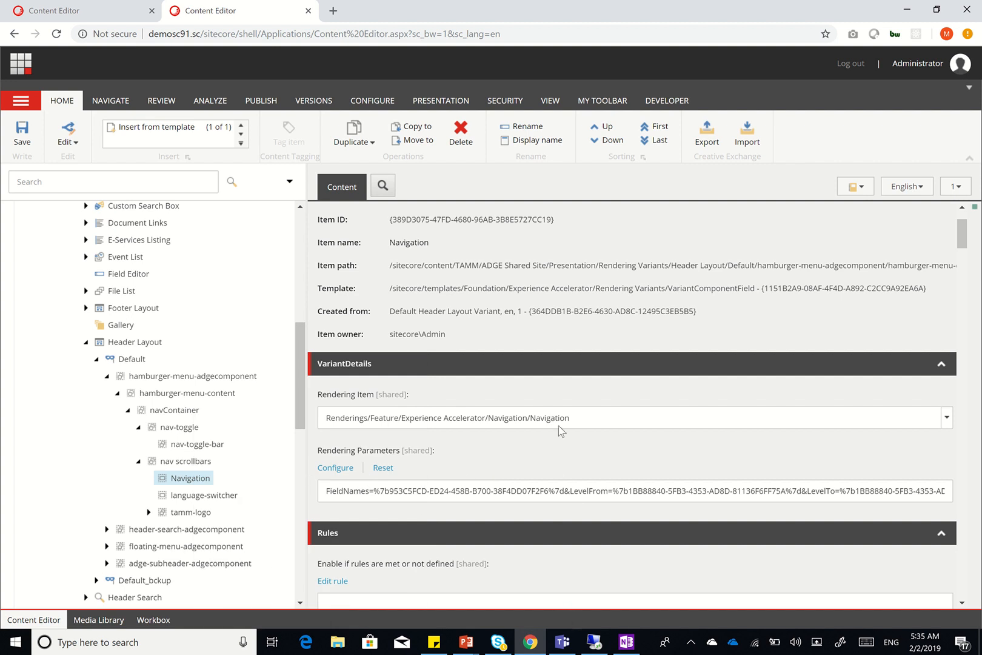
# Review the Navigation rendering's Control Properties and cancel without changes
pyautogui.click(336, 467)
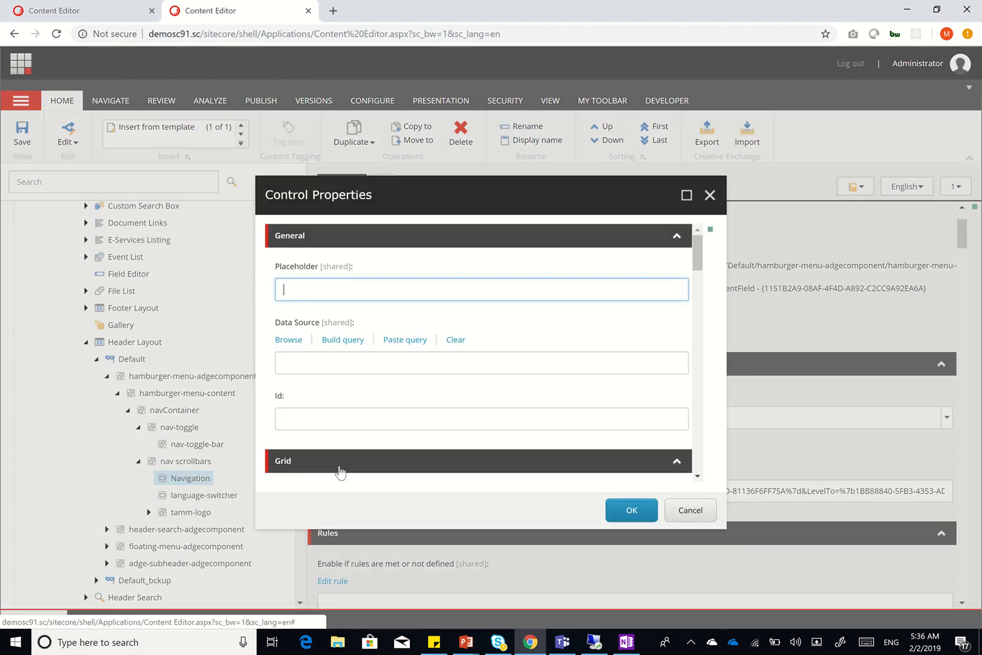
pyautogui.scroll(-8, 408, 363)
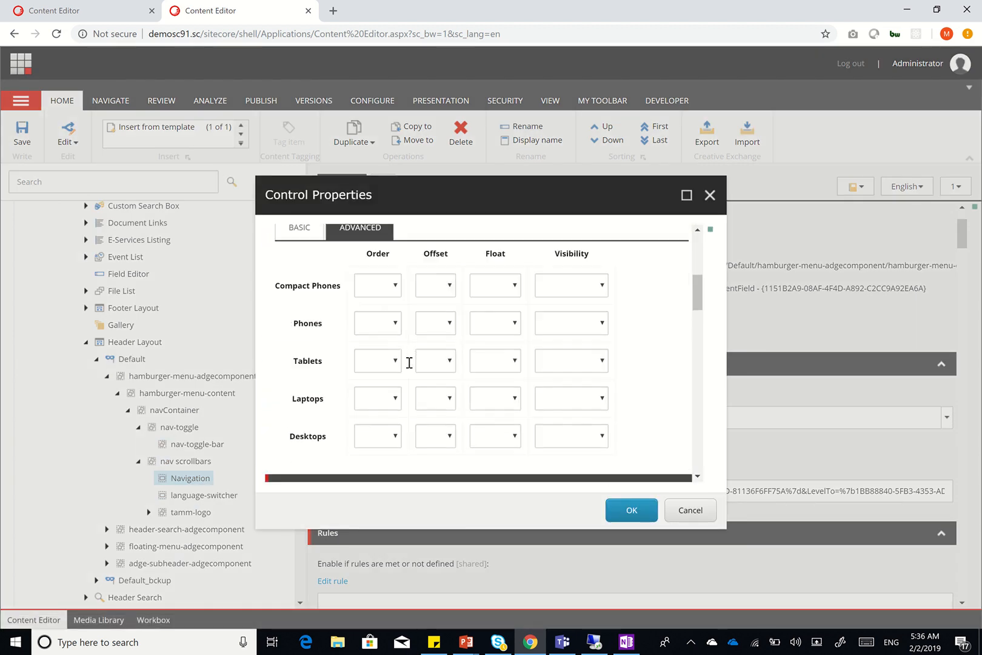
pyautogui.scroll(-1, 409, 362)
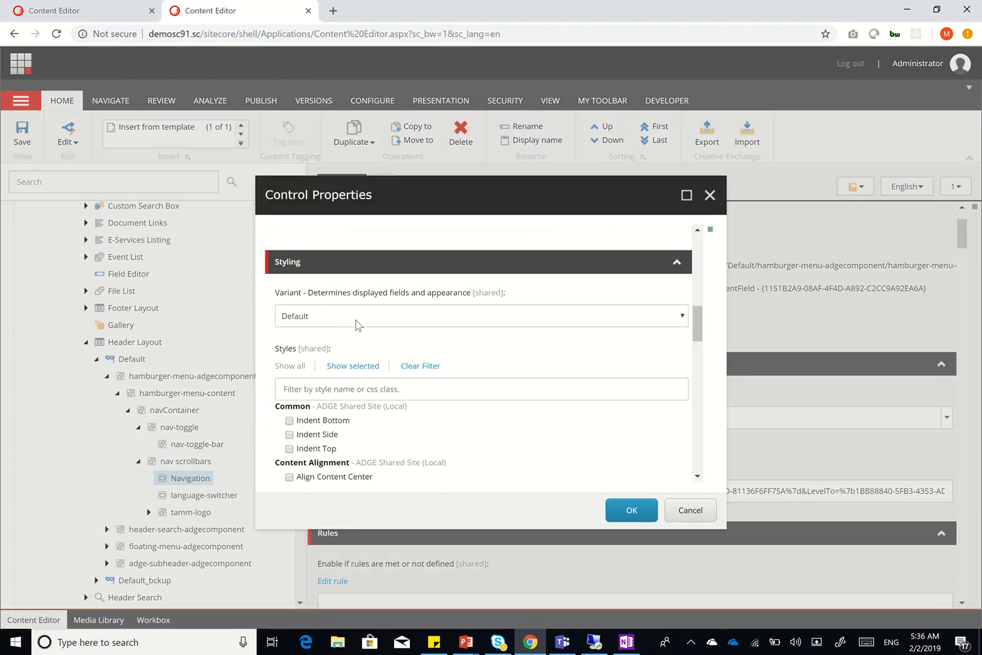
pyautogui.scroll(-10, 429, 371)
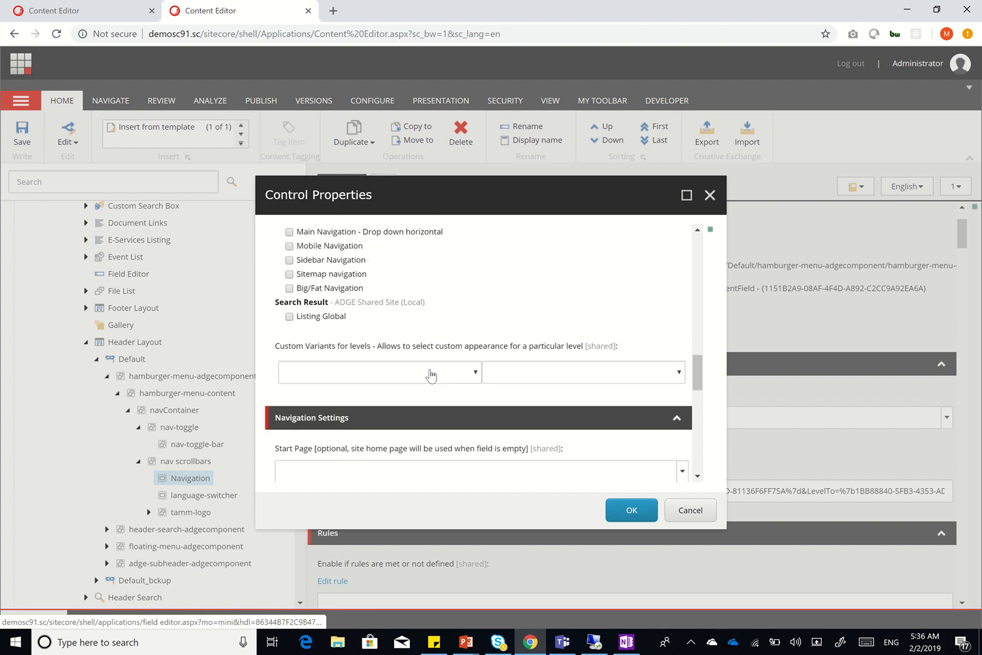
pyautogui.scroll(-3, 429, 374)
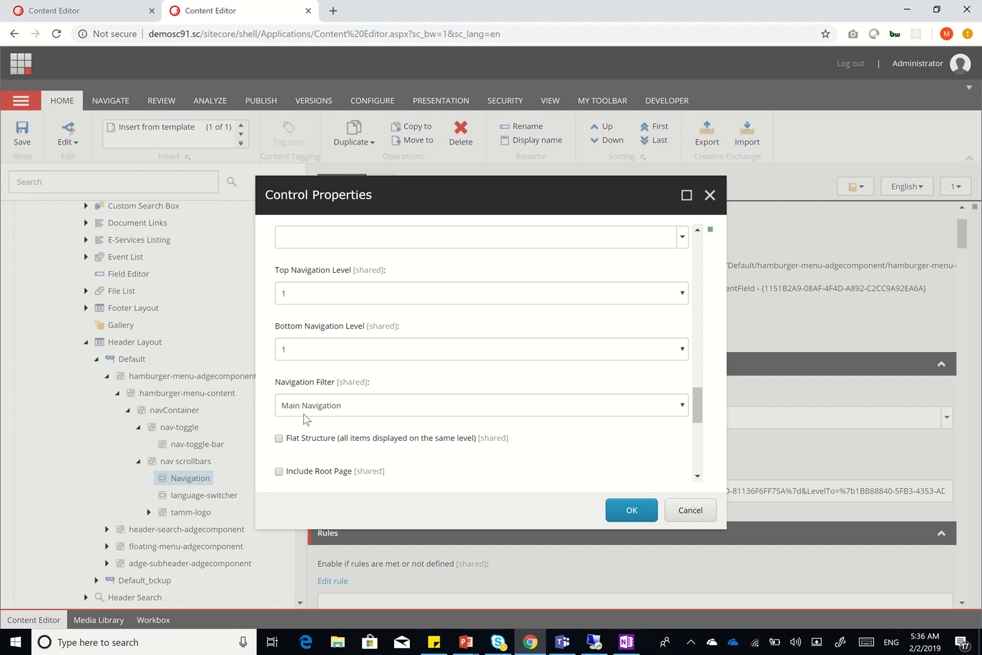
pyautogui.scroll(-3, 398, 432)
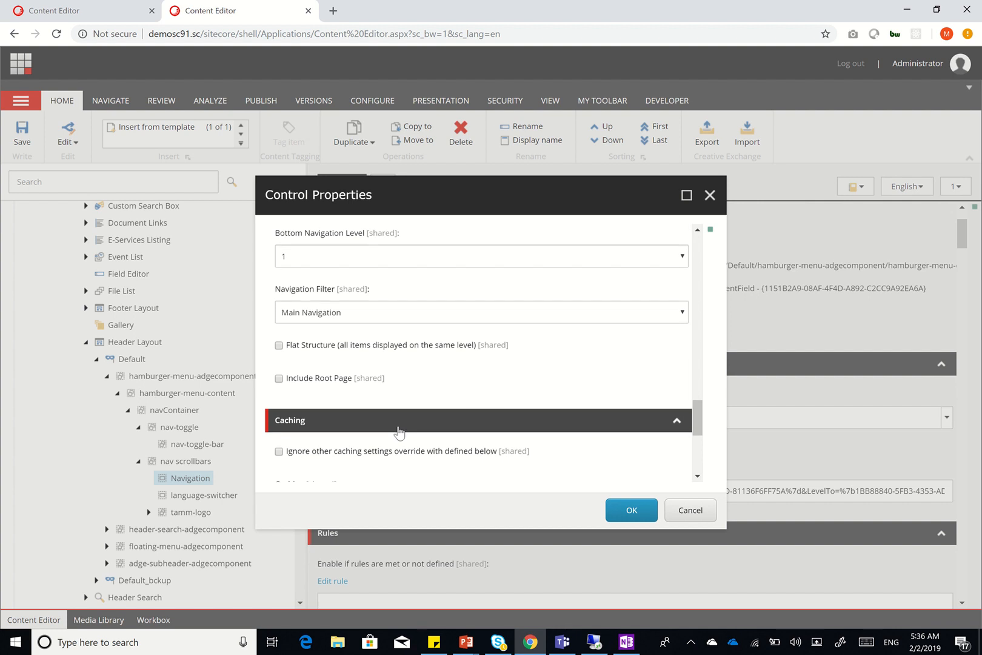
pyautogui.scroll(-3, 398, 432)
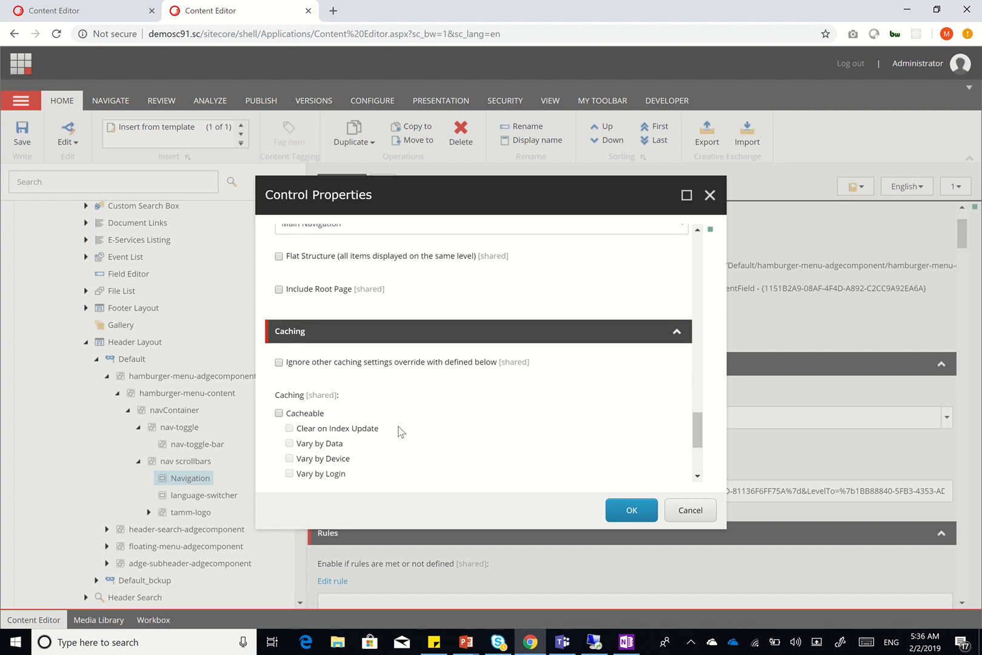
pyautogui.click(689, 514)
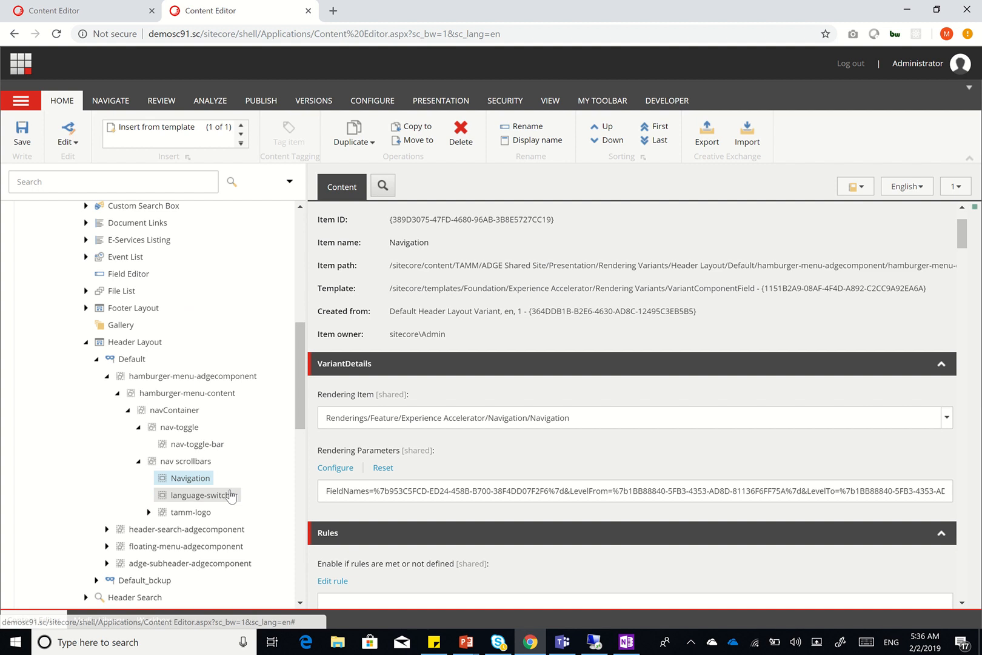
# View the language-switcher component and compare it with the SXA Full Site slide
pyautogui.click(231, 496)
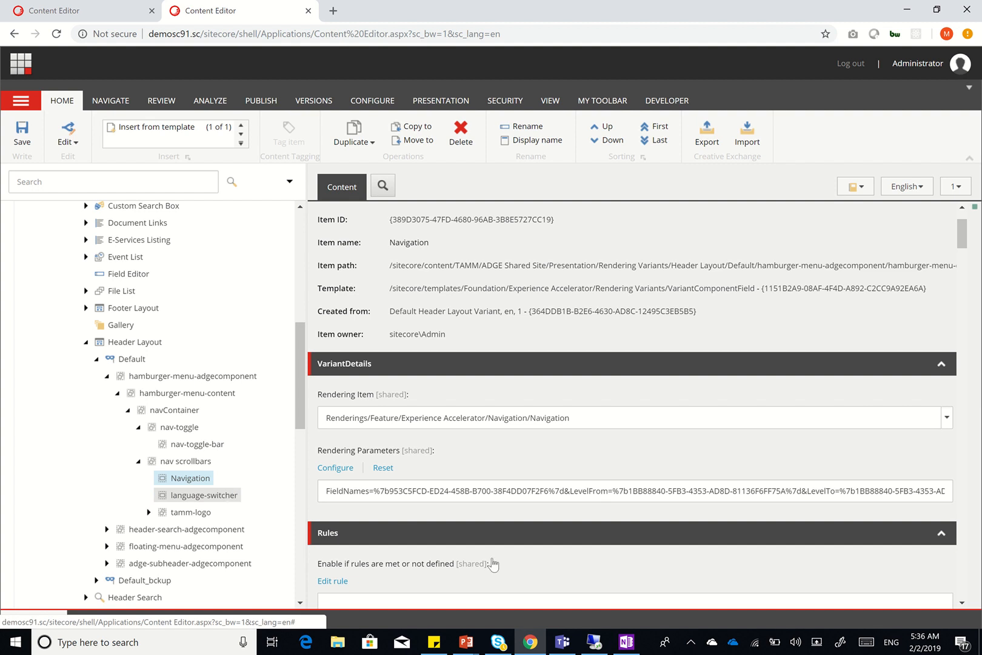
pyautogui.moveTo(475, 640)
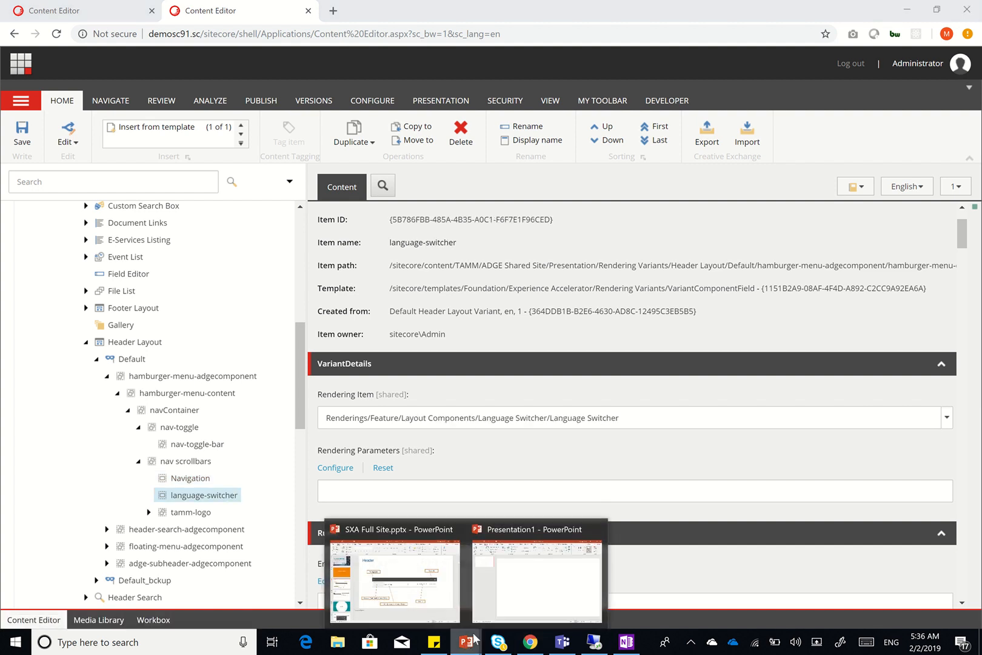
pyautogui.click(427, 584)
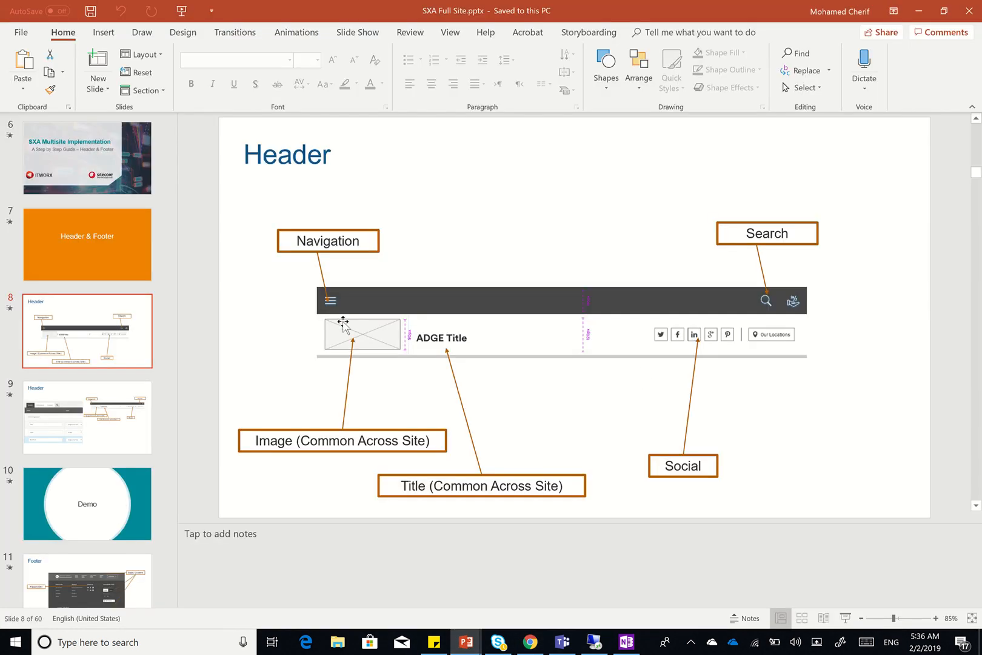
pyautogui.click(918, 11)
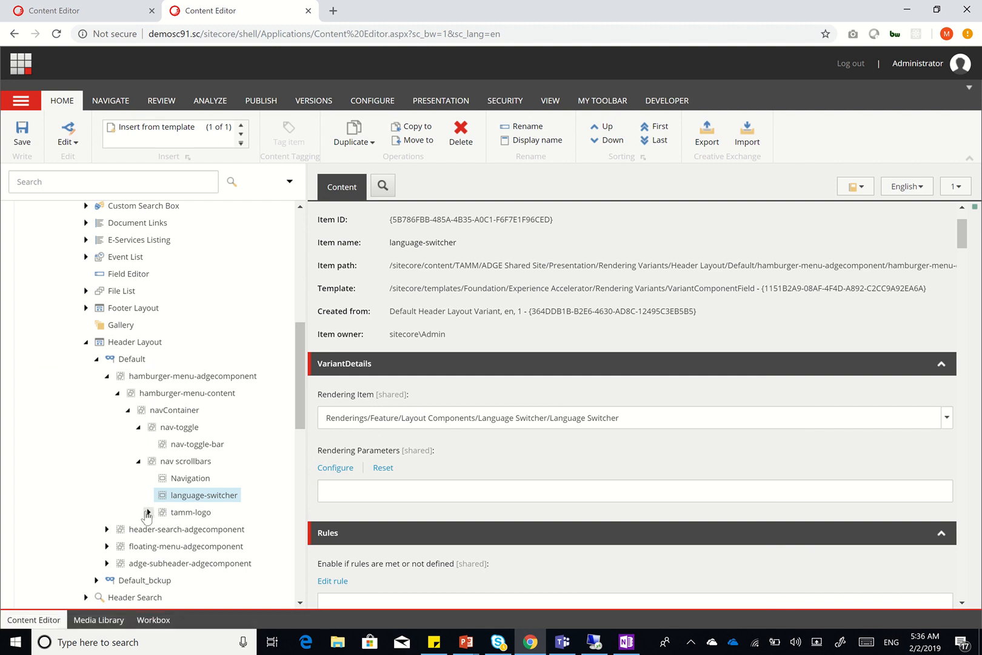
# Collapse nav scrollbars, nav-toggle and navContainer, expand header-search-adgecomponent, and recheck the slides
pyautogui.click(139, 461)
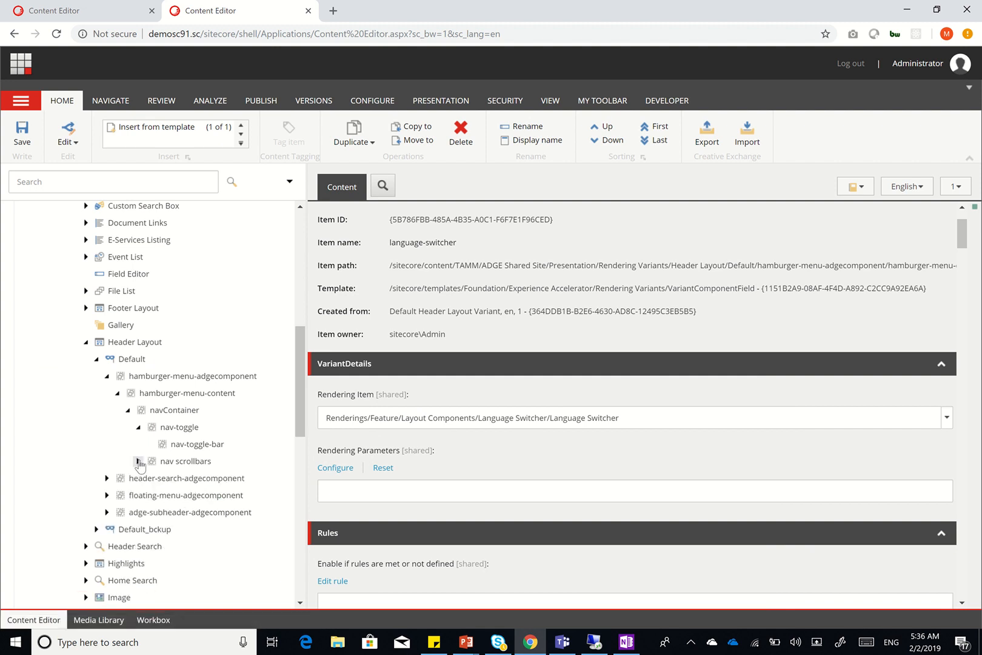
pyautogui.click(139, 427)
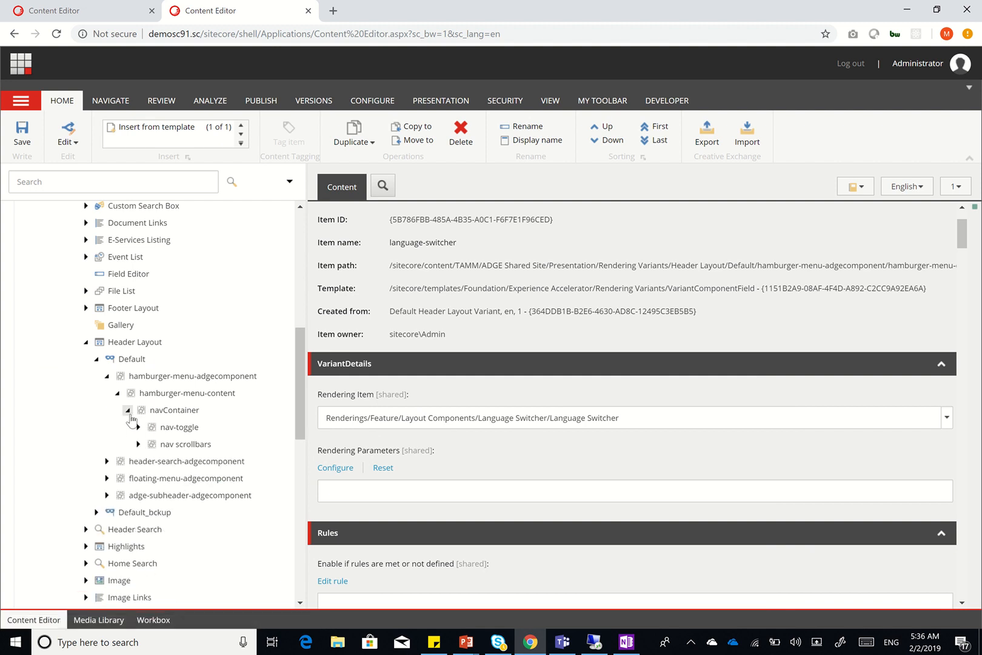
pyautogui.click(128, 410)
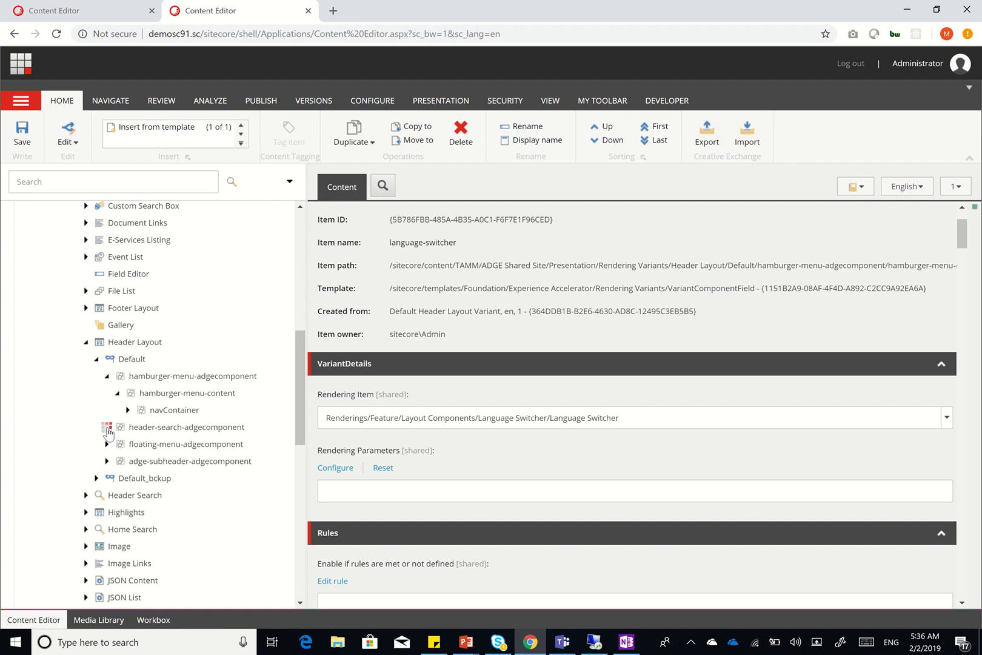
pyautogui.click(108, 428)
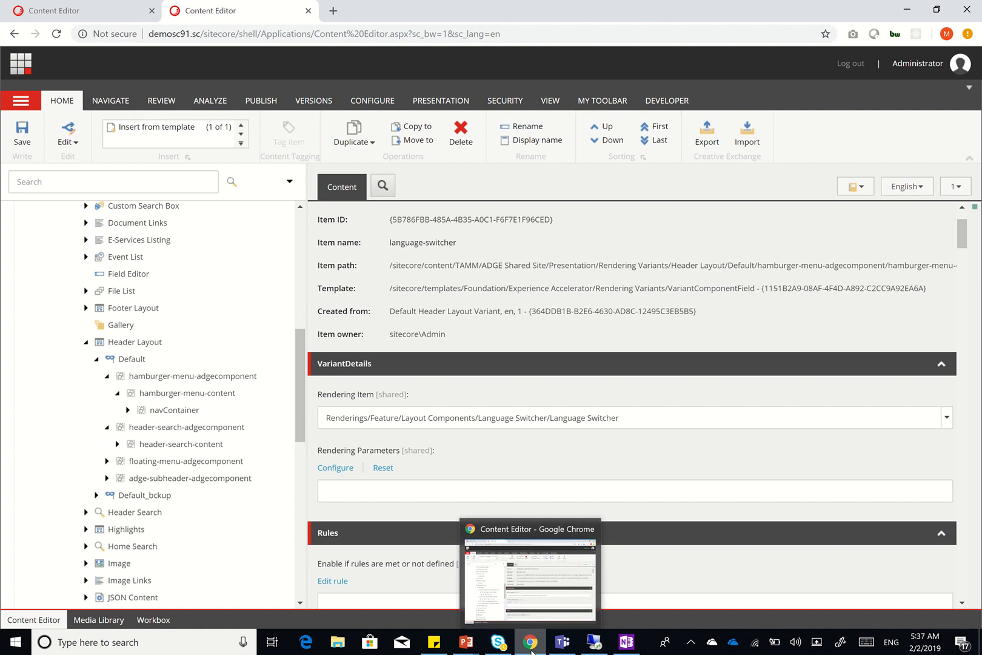
pyautogui.moveTo(466, 642)
pyautogui.click(438, 608)
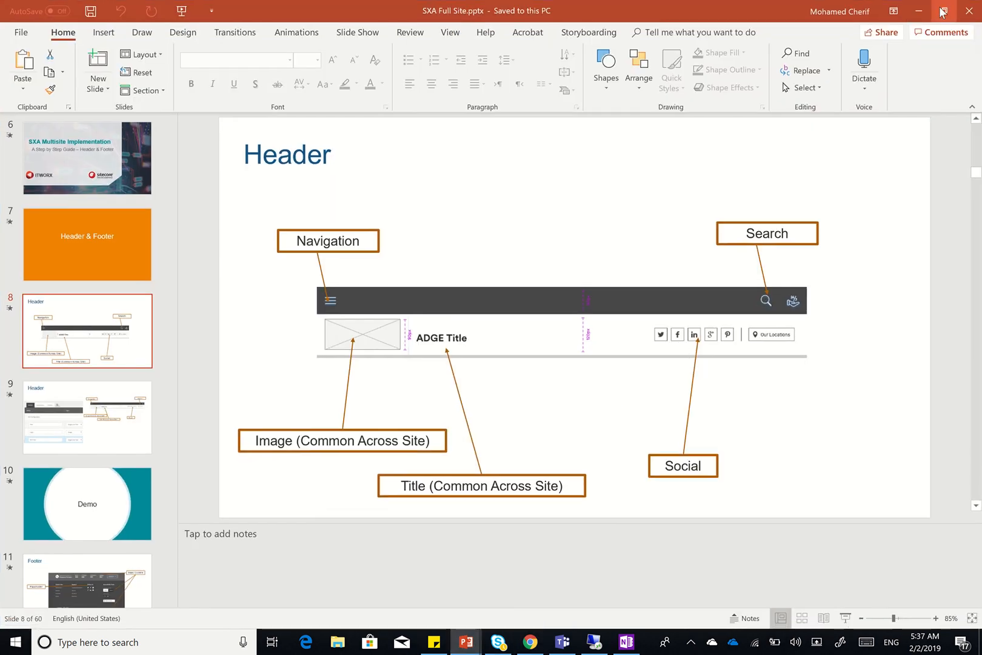
pyautogui.click(919, 11)
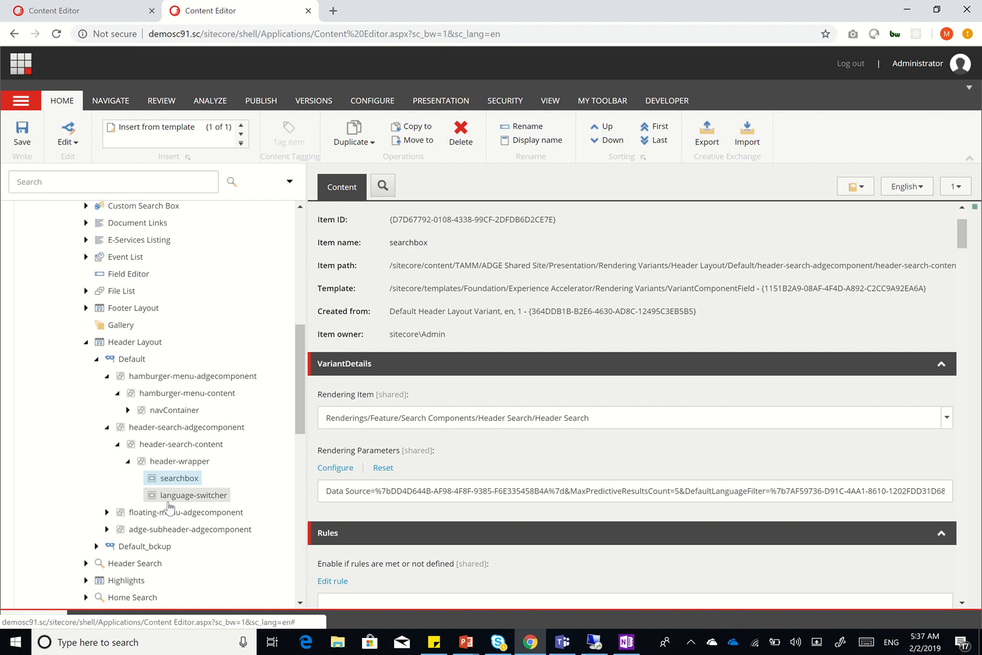
# Review the searchbox rendering's Control Properties down to Styling and cancel unchanged
pyautogui.click(344, 470)
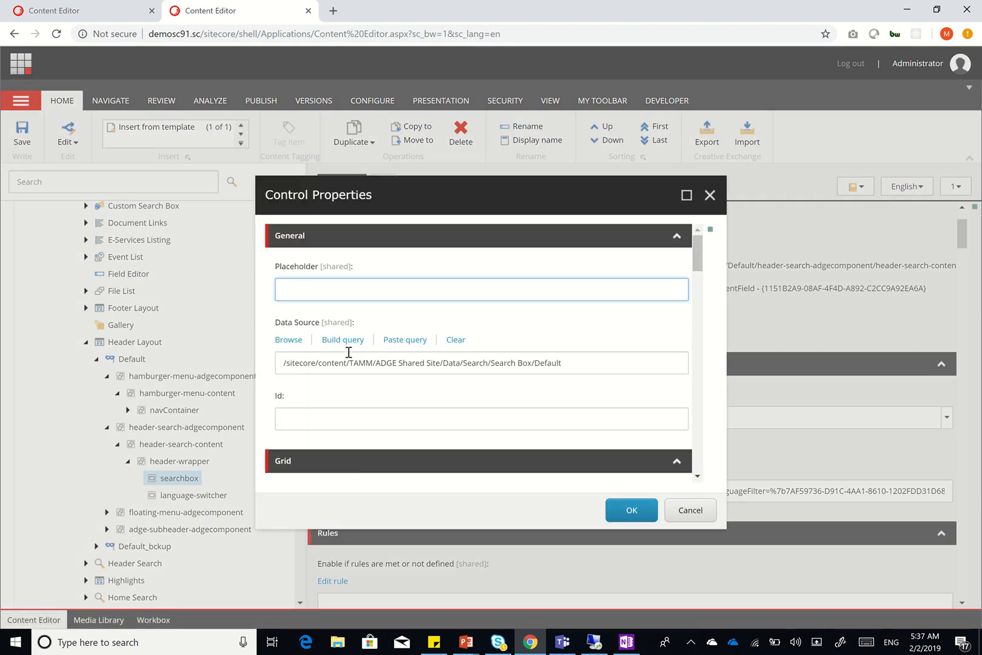
pyautogui.scroll(-3, 368, 397)
pyautogui.scroll(-10, 368, 397)
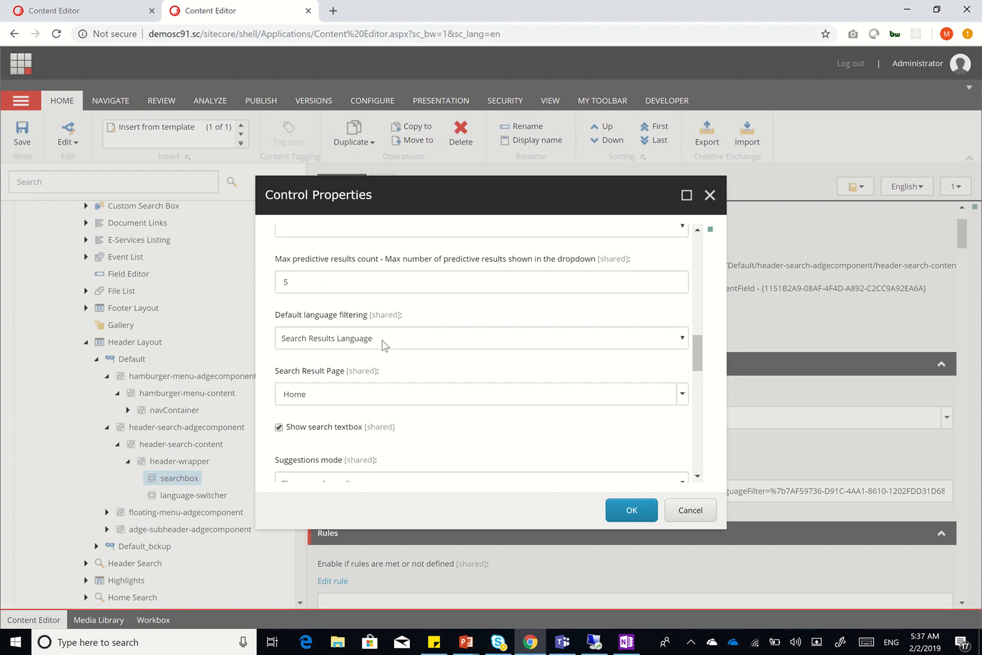
pyautogui.scroll(-1, 367, 393)
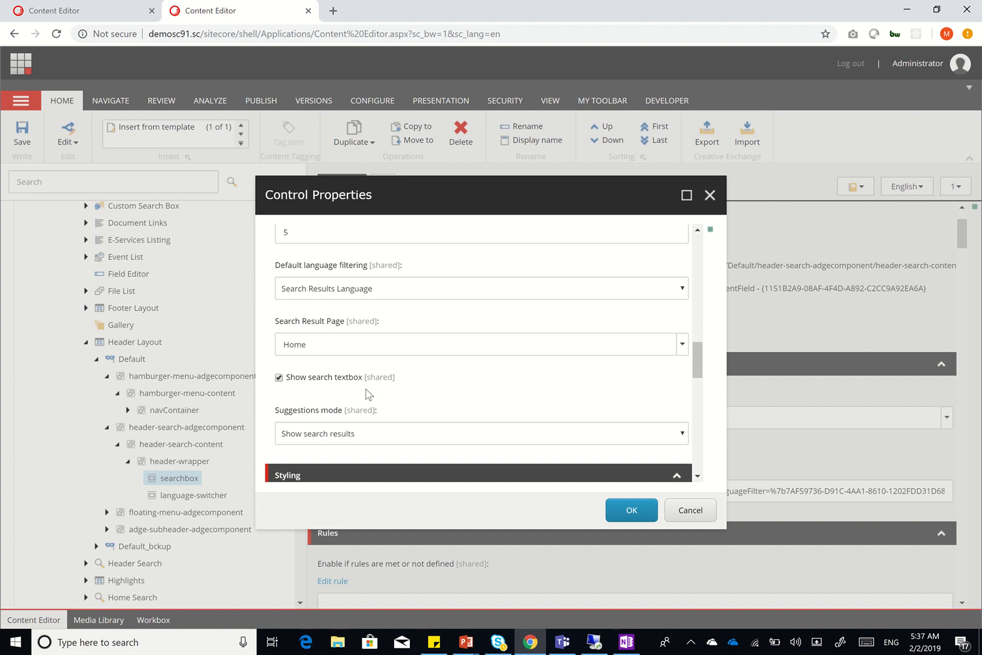
pyautogui.scroll(-2, 386, 472)
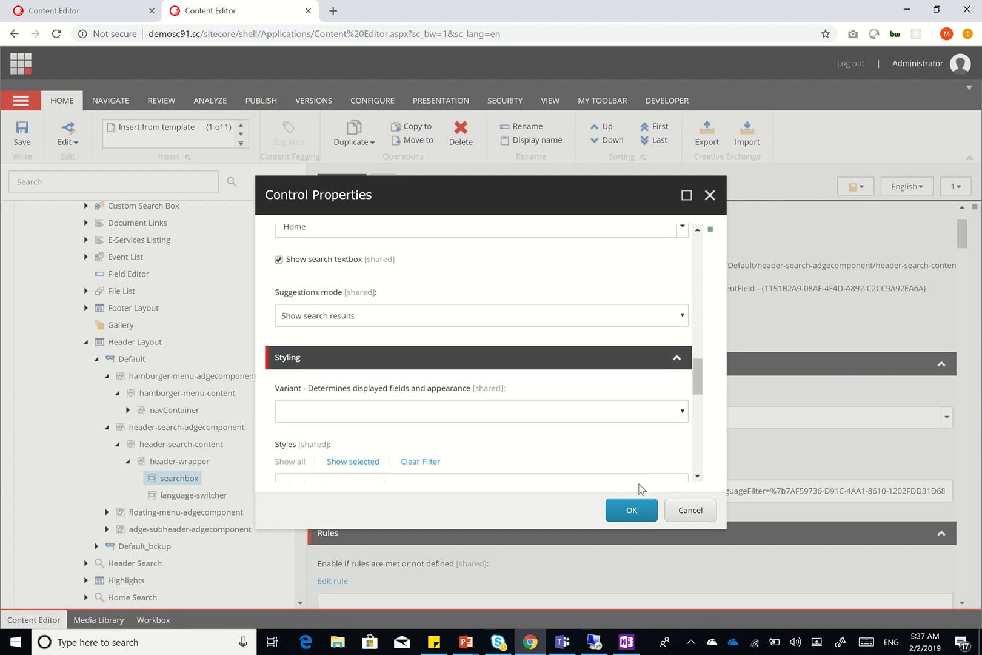
pyautogui.click(689, 510)
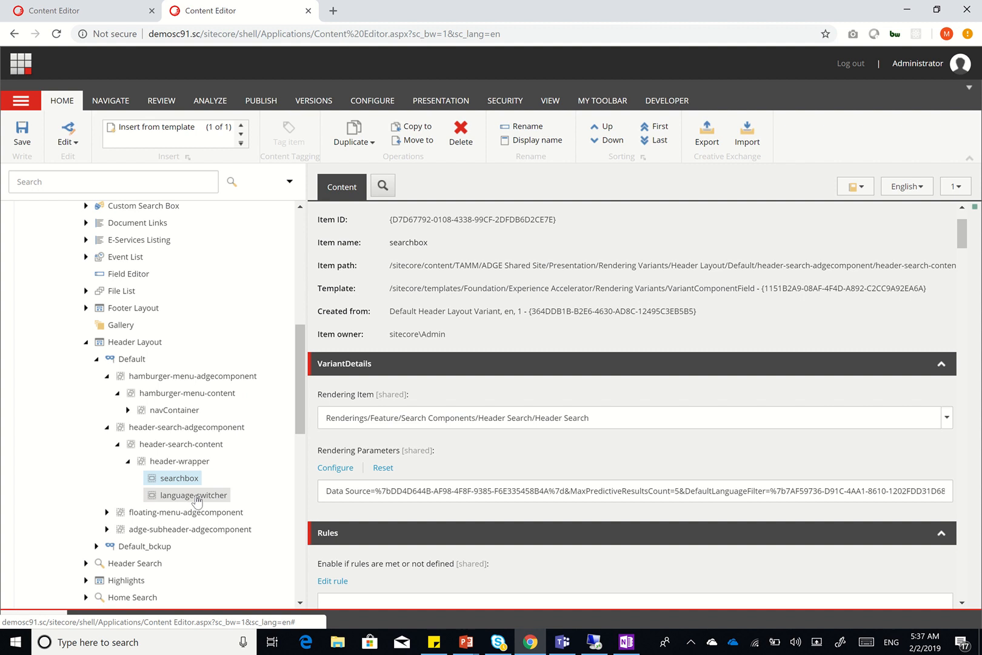
# Collapse header-search-adgecomponent, expand floating-menu-adgecomponent, and compare with the Header slide
pyautogui.scroll(-1, 163, 475)
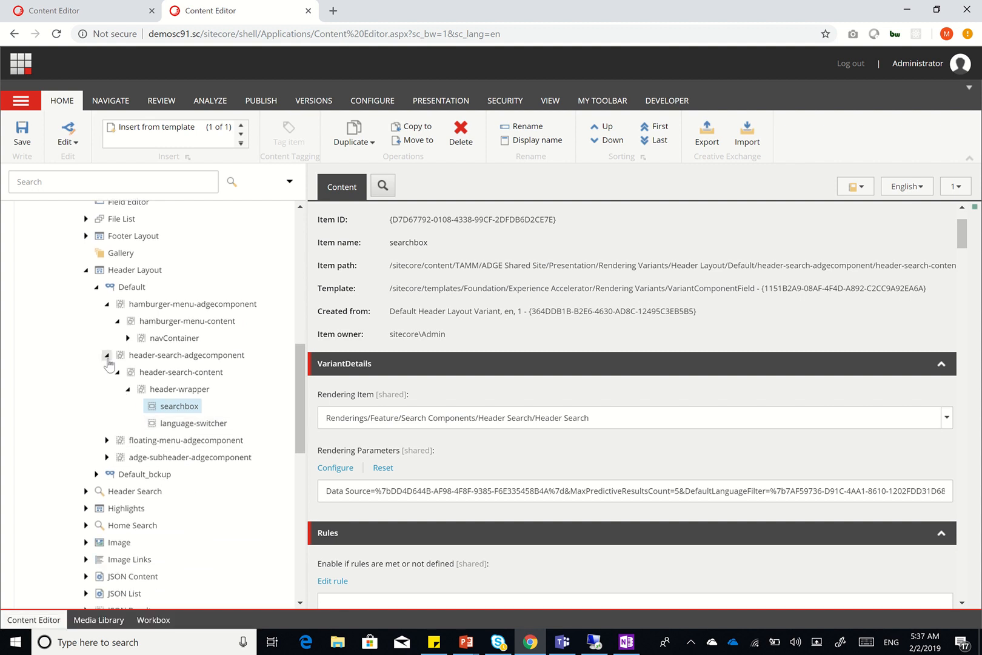
pyautogui.click(107, 355)
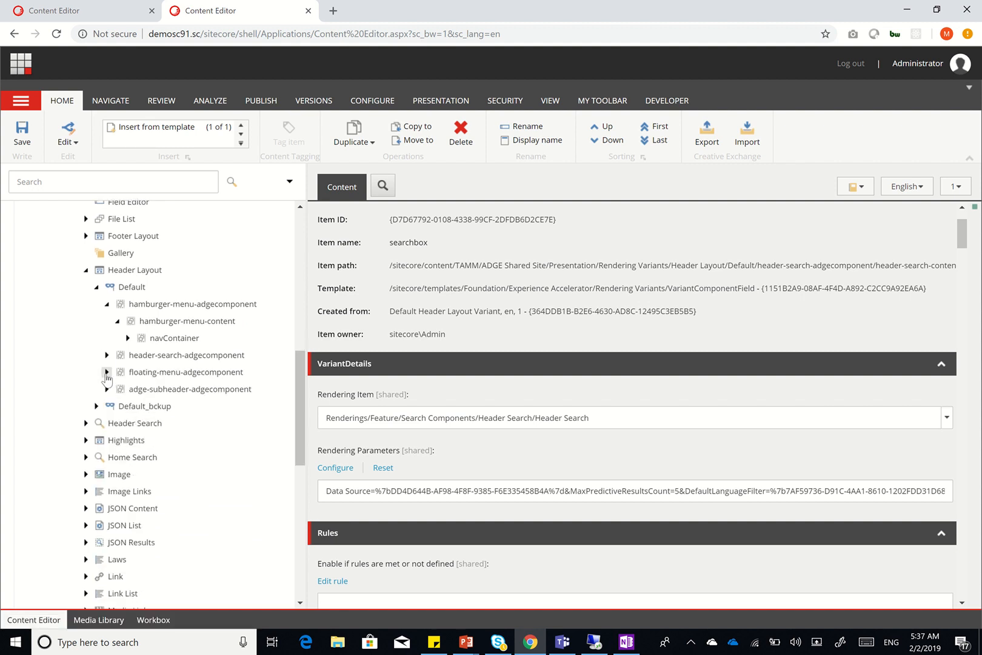
pyautogui.click(107, 372)
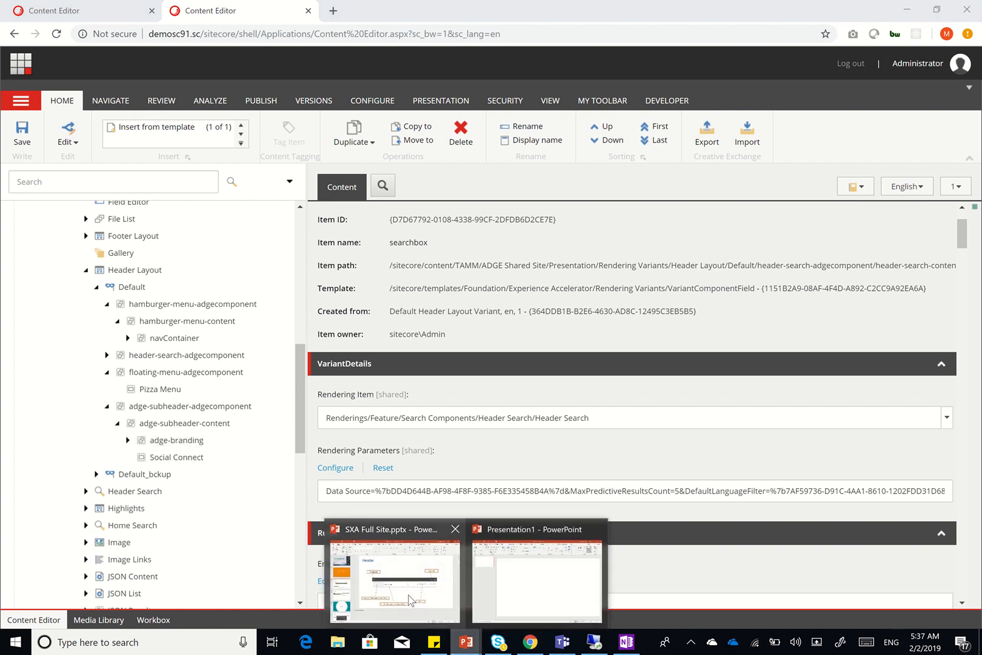
pyautogui.hotkey('alt', 'Tab')
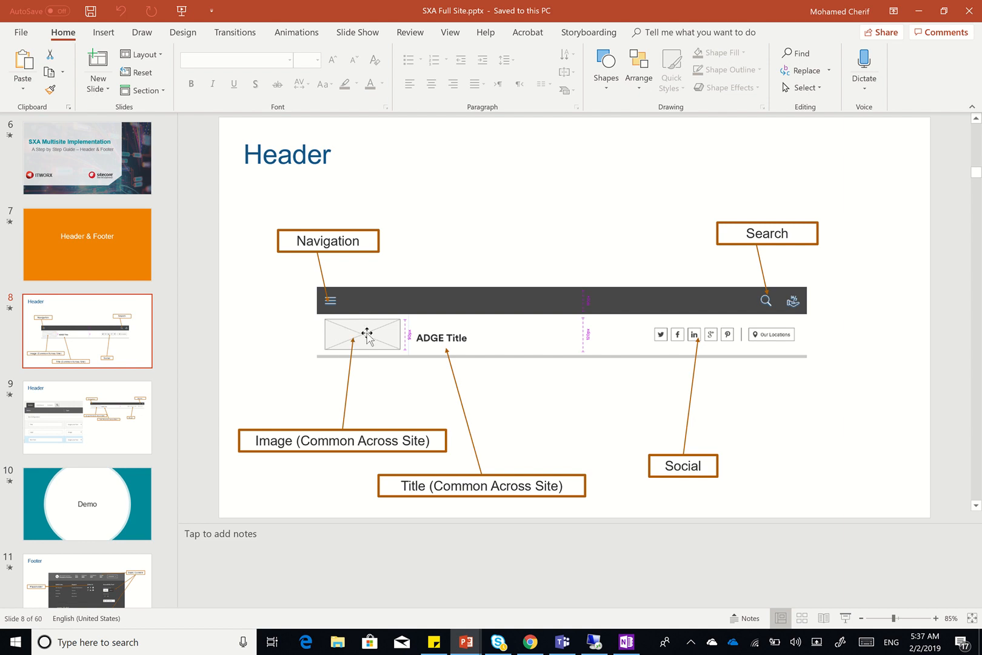
pyautogui.click(924, 9)
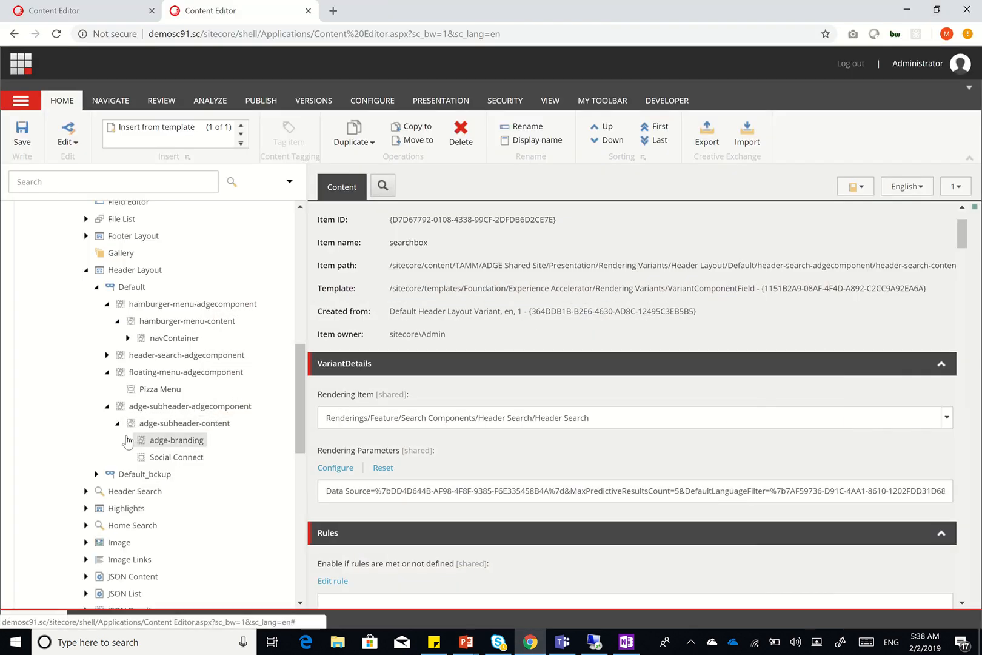
# Expand adge-branding and a to reveal logo, then collapse ADGE Shared Site
pyautogui.click(127, 441)
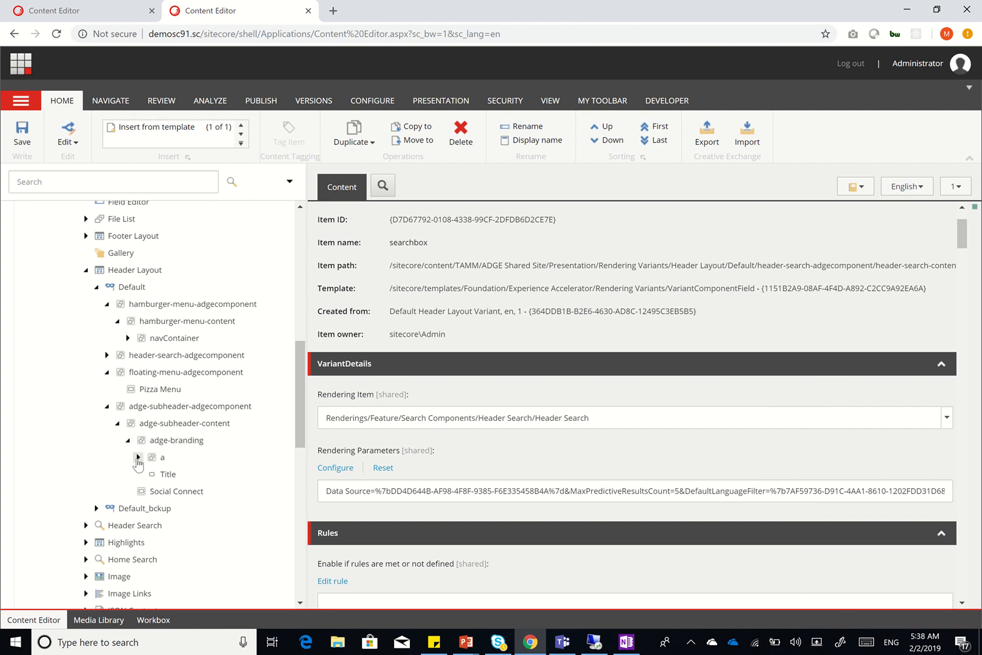
pyautogui.click(138, 456)
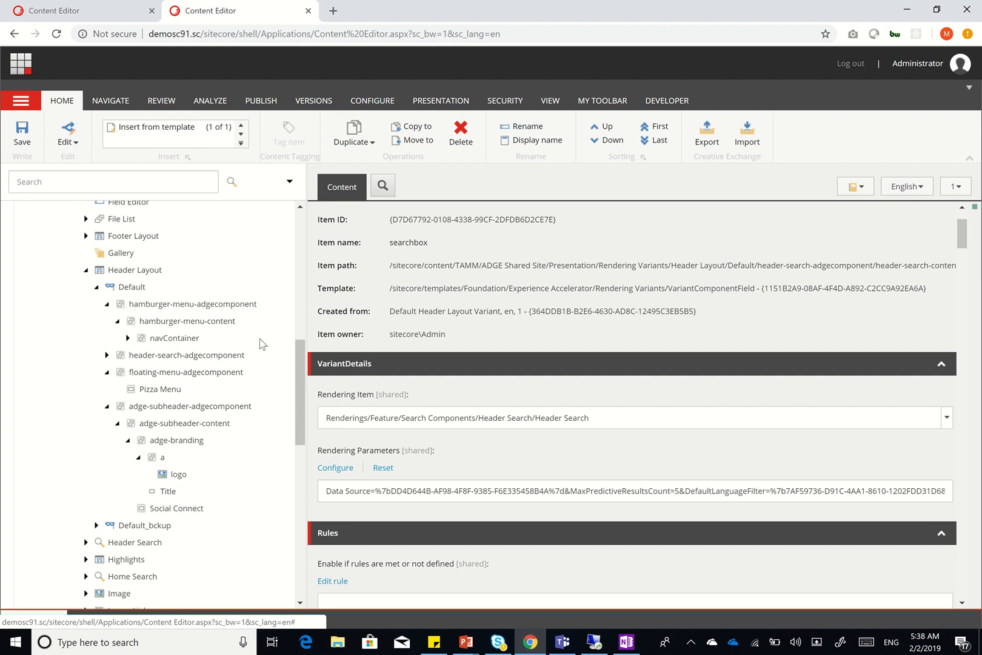
pyautogui.scroll(3, 253, 255)
pyautogui.scroll(7, 254, 254)
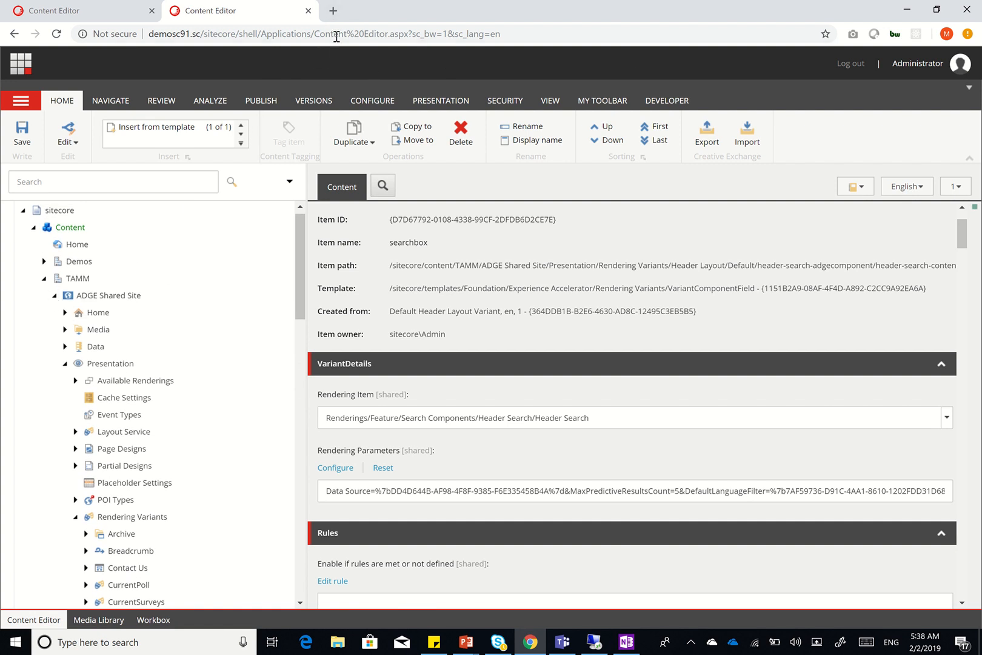
pyautogui.click(55, 295)
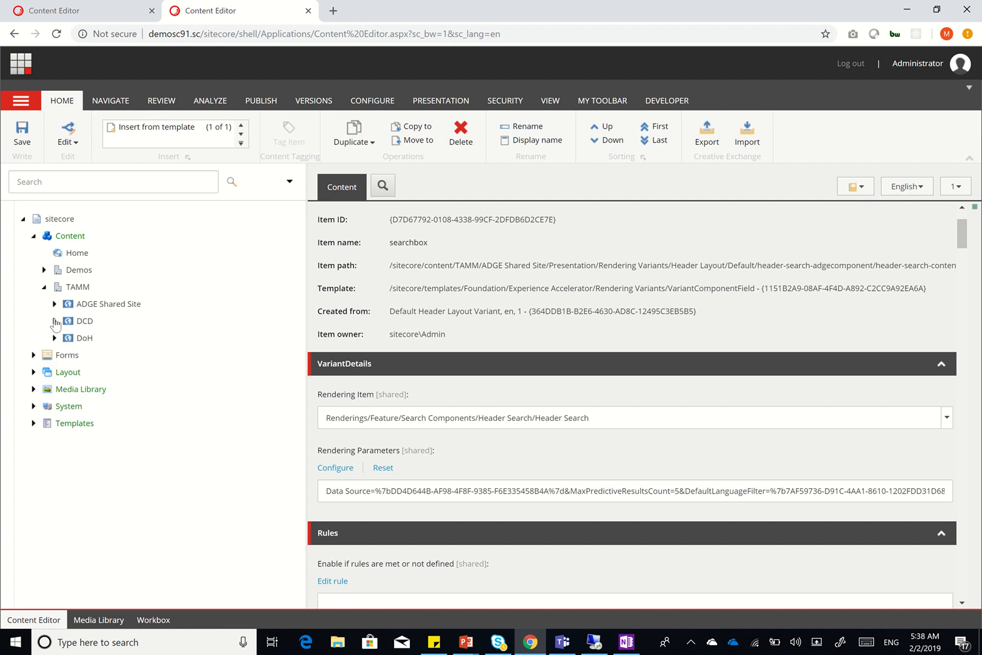
# Load demosc91.sc/addcd in a new Chrome tab and select its address
pyautogui.click(332, 11)
pyautogui.write('deo')
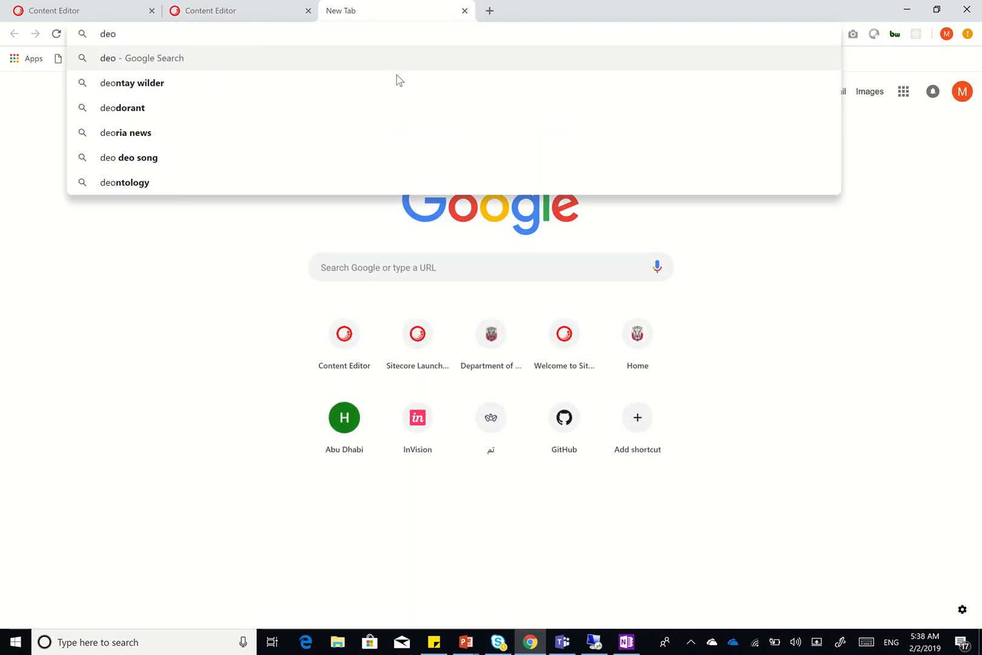
pyautogui.press('BackSpace')
pyautogui.write('mosc91.sc/')
pyautogui.press('Delete')
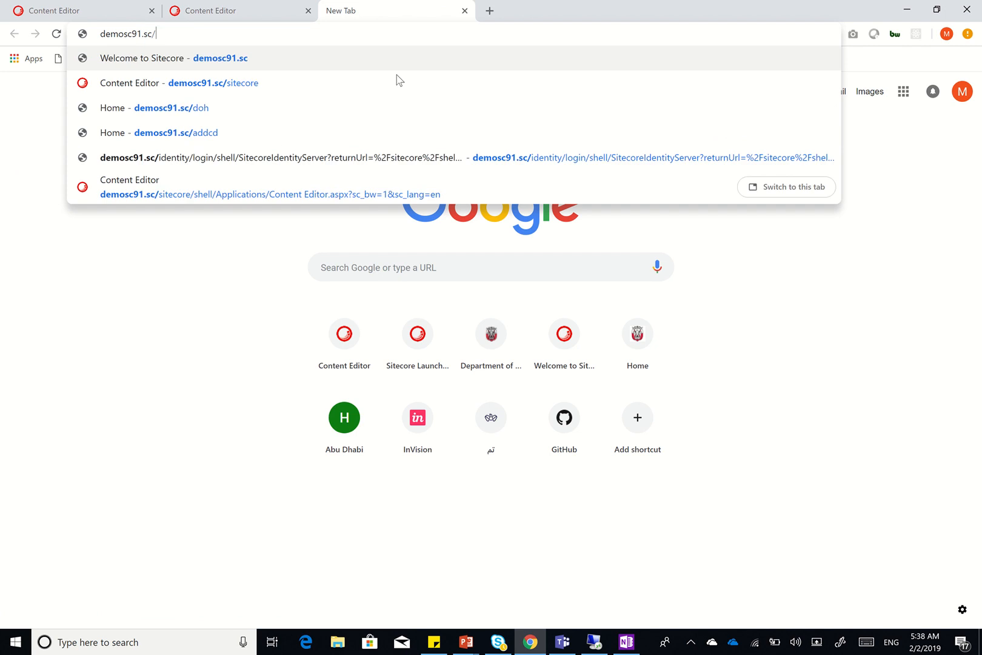
pyautogui.write('a')
pyautogui.press('Return')
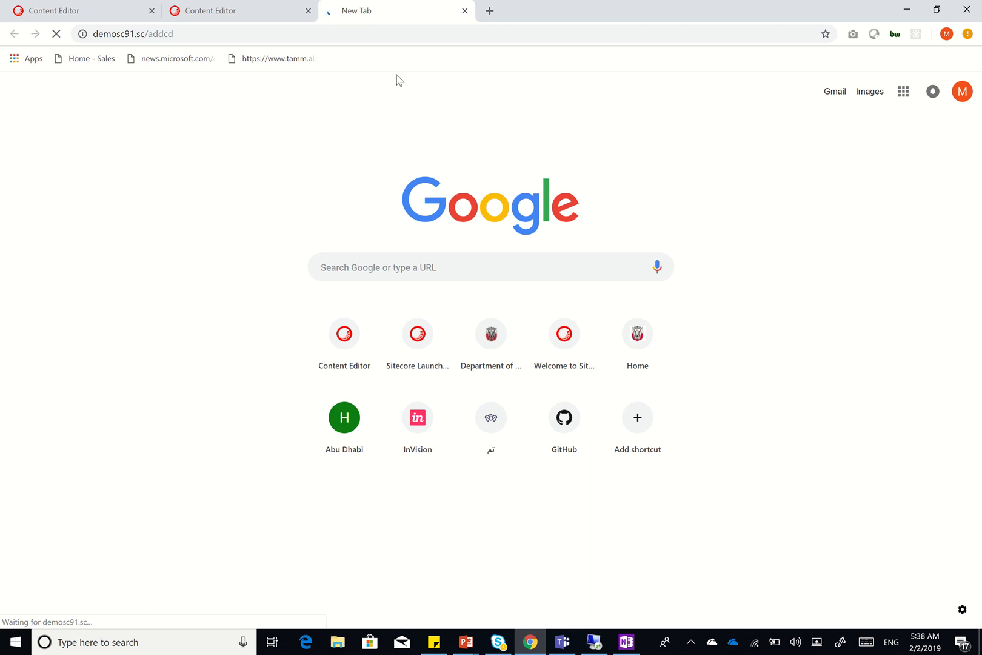
pyautogui.click(407, 38)
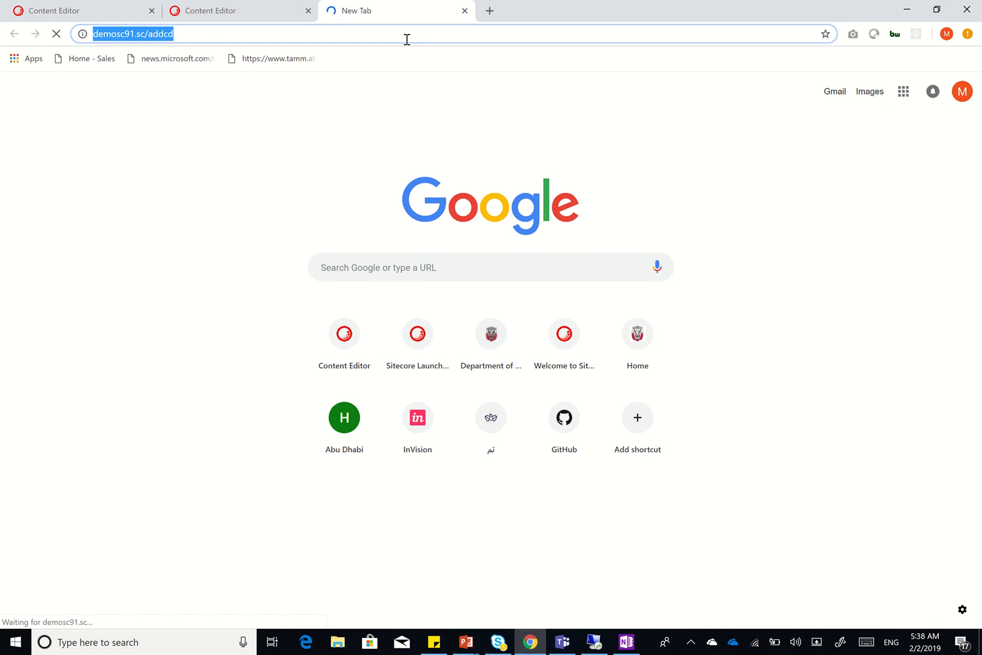
pyautogui.moveTo(490, 9)
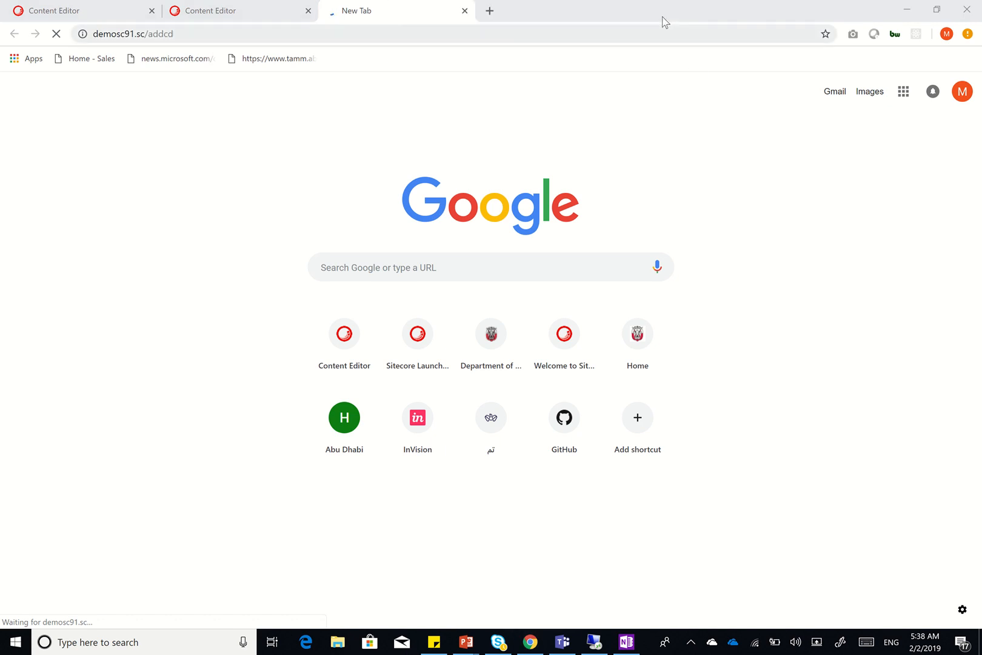
pyautogui.click(611, 15)
# Open the live addcd.gov.ae site in another new tab
pyautogui.click(490, 11)
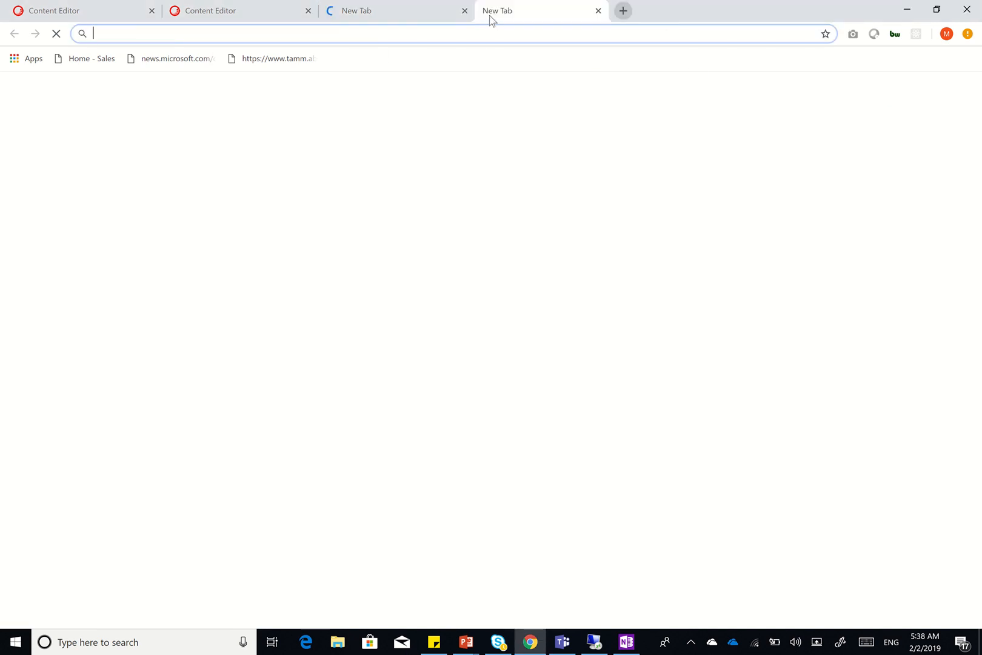
pyautogui.write('ad')
pyautogui.press('Return')
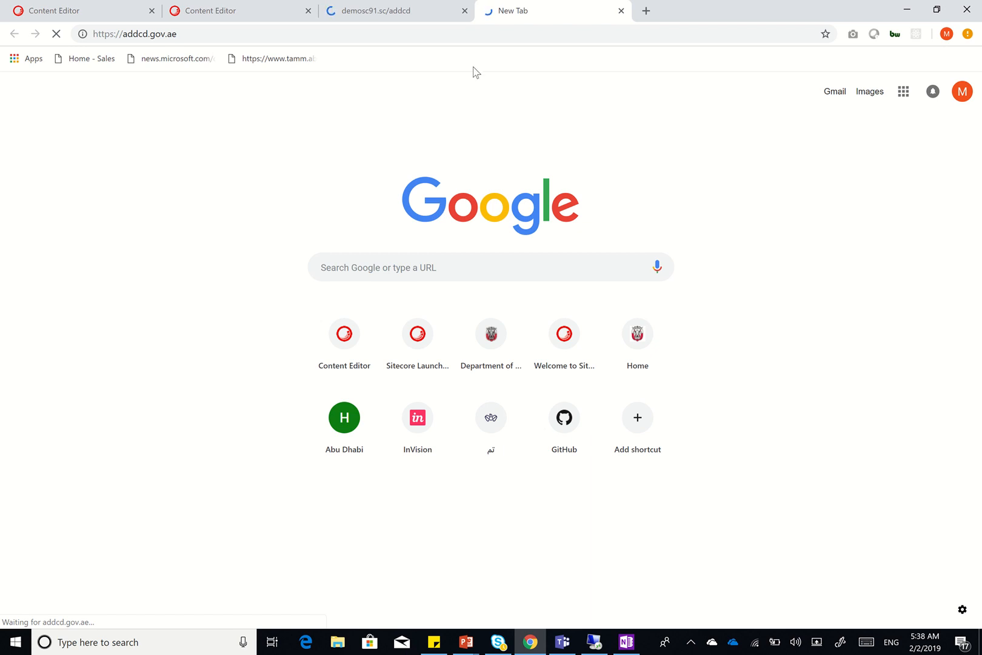
pyautogui.moveTo(481, 9)
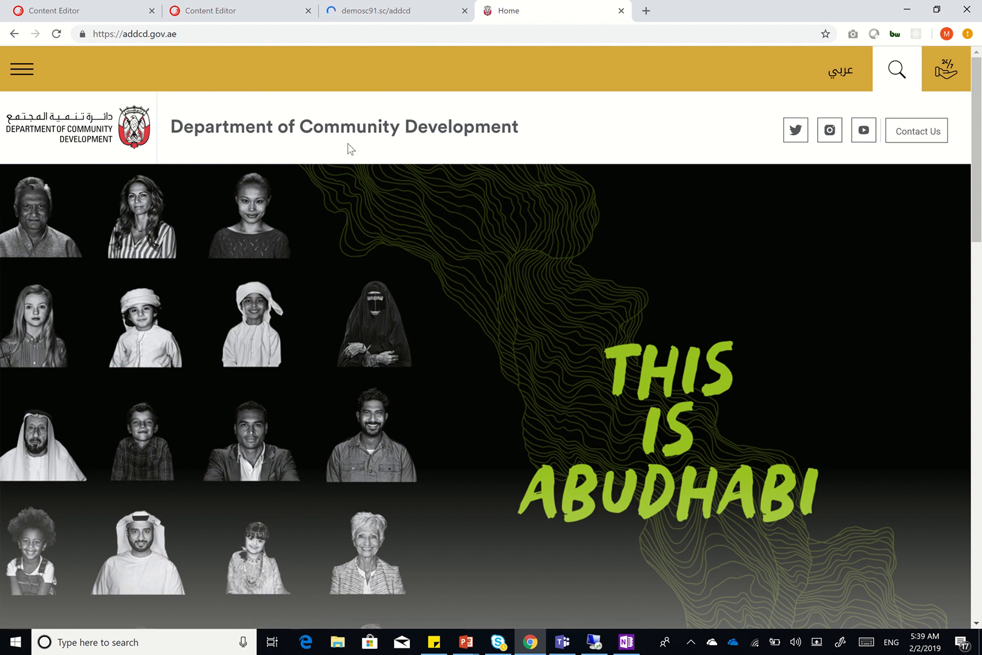
# Open and close the site's hamburger navigation menu and 24/7 circular help menu
pyautogui.click(32, 74)
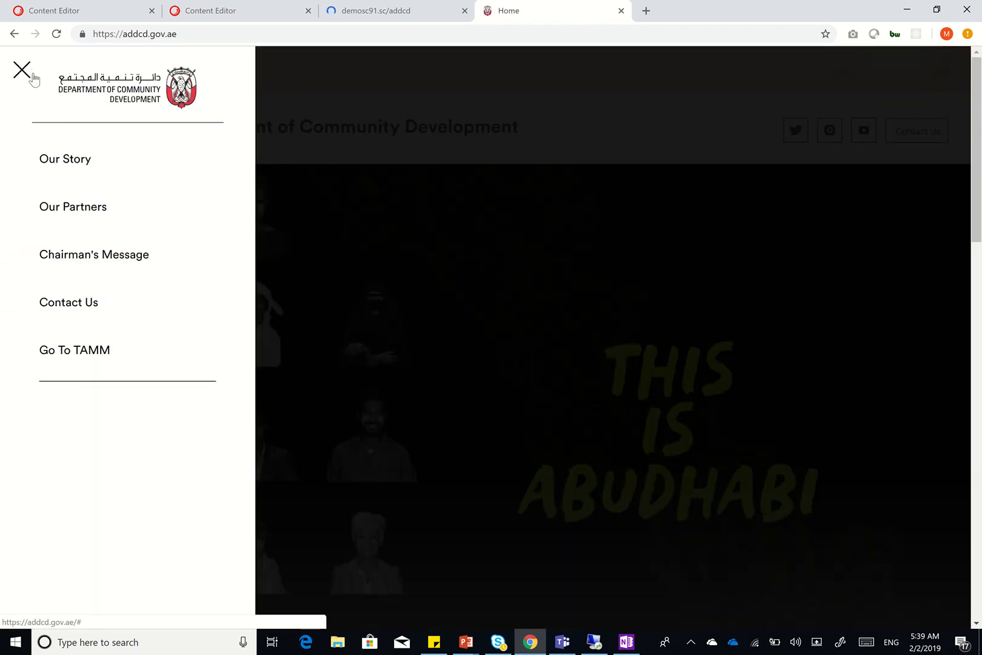
pyautogui.click(21, 70)
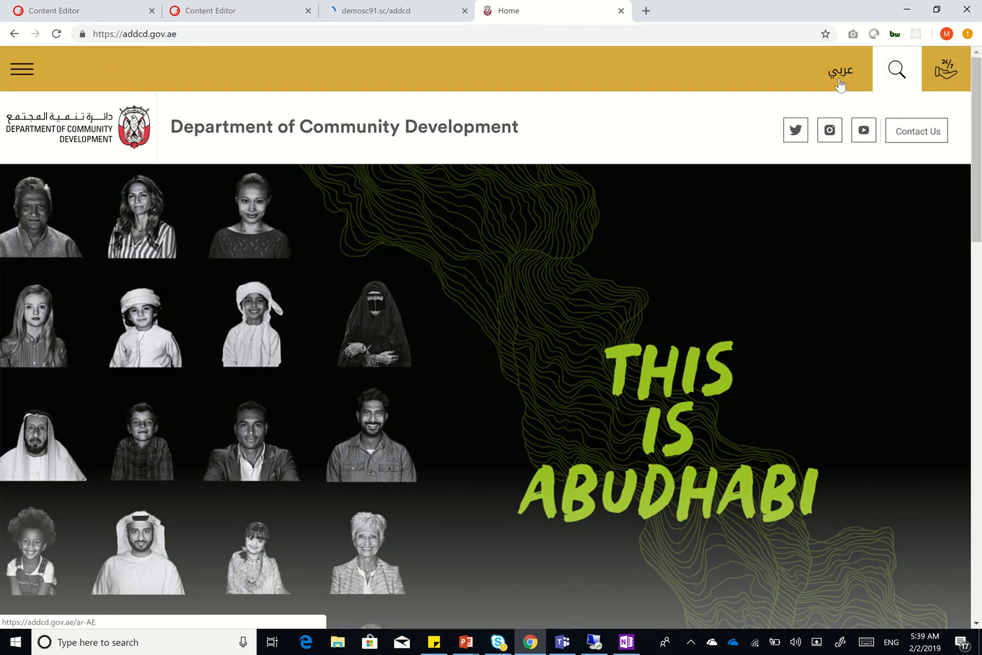
pyautogui.click(954, 68)
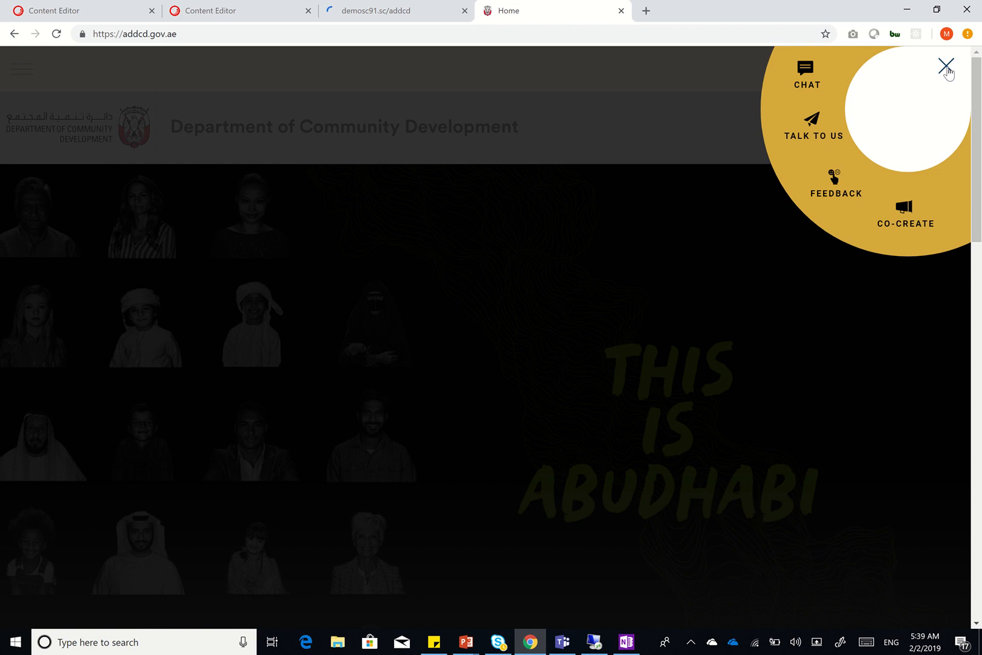
pyautogui.click(946, 67)
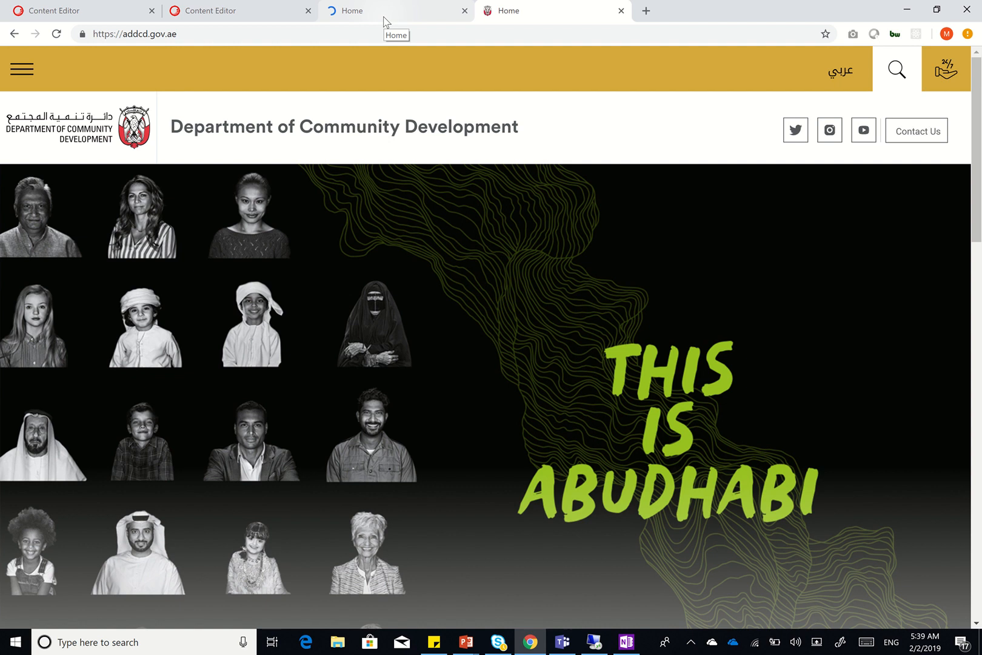
pyautogui.click(468, 647)
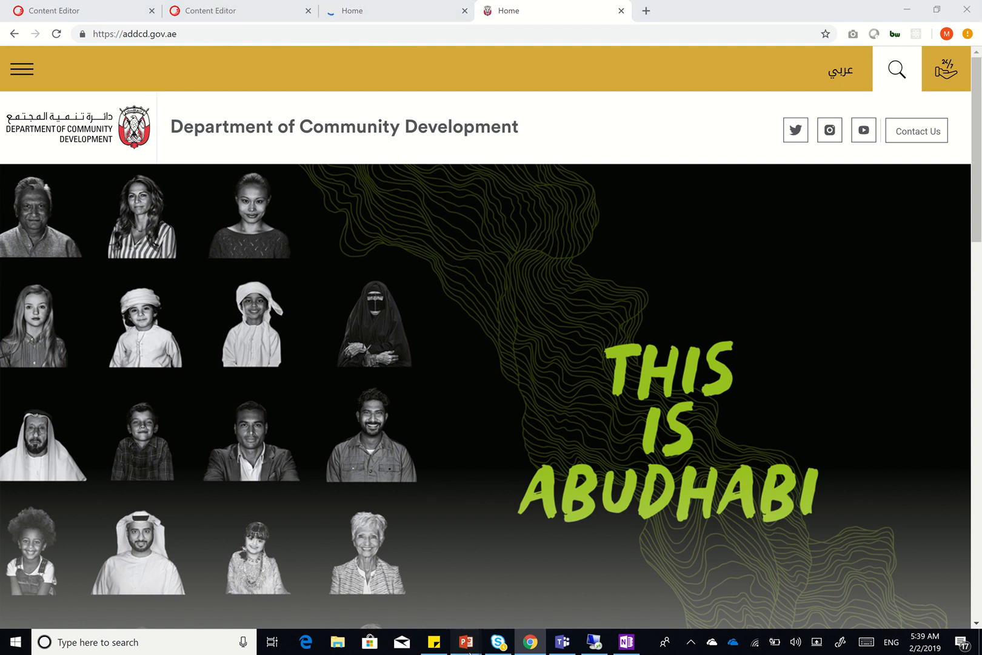
# Start the SXA Full Site slide show from the Demo slide and advance to Footer
pyautogui.click(429, 599)
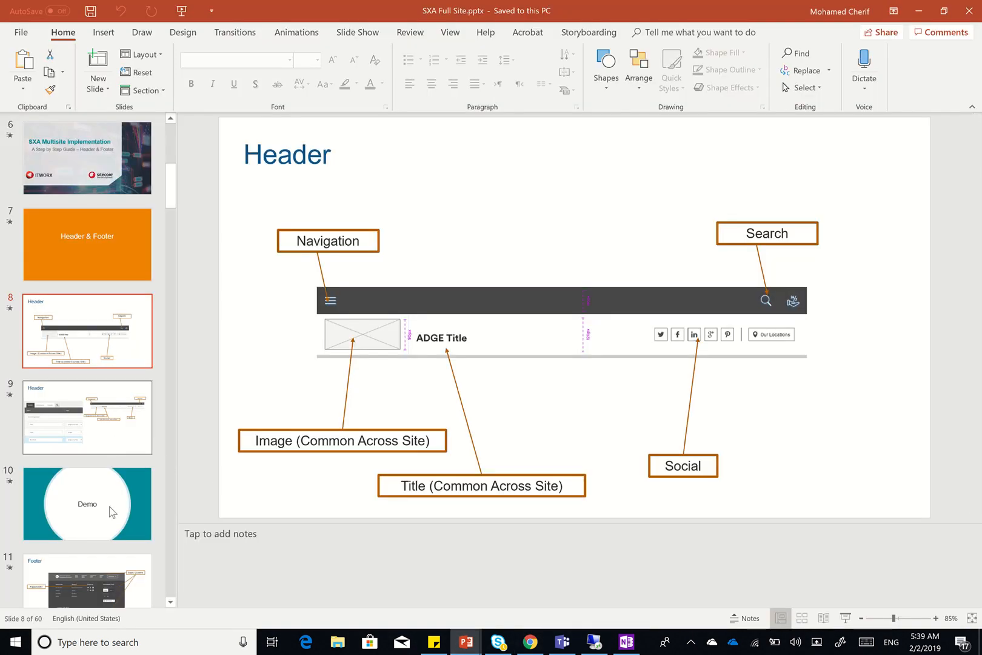
pyautogui.click(111, 532)
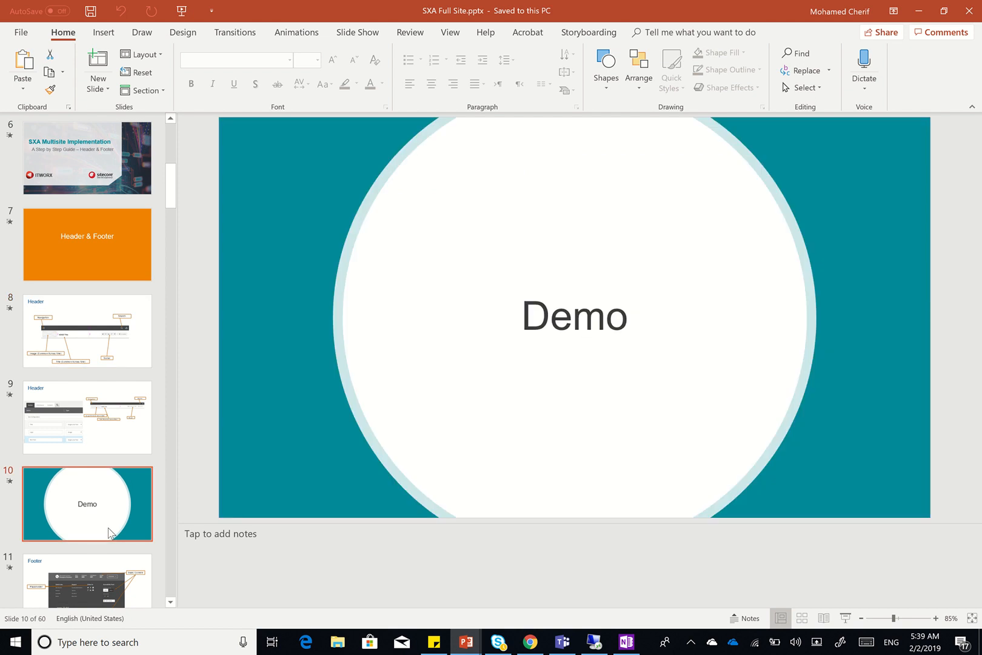
pyautogui.hotkey('shift', 'F5')
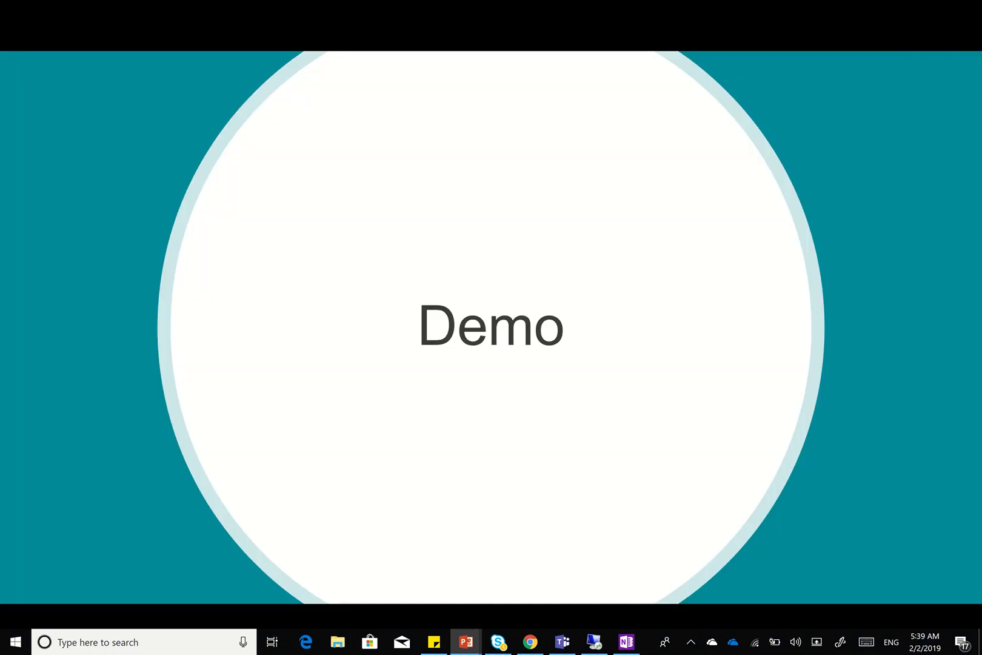
pyautogui.press('Right')
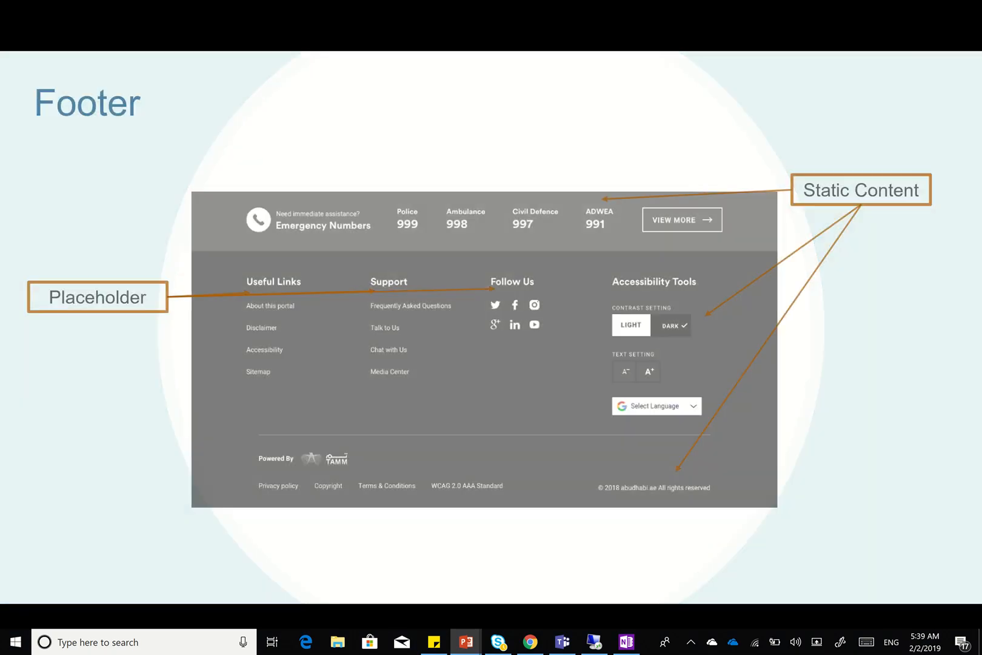